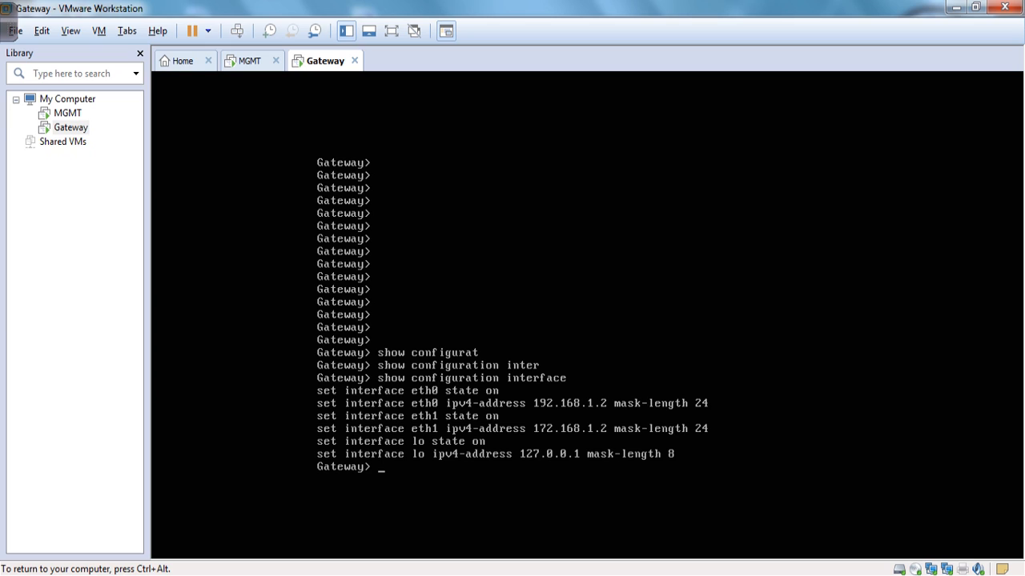
Leave the Gateway VM console after its interface listing and switch to the GNS3 topology.
{"action": "key", "text": "Return"}
{"action": "key", "text": "Return"}
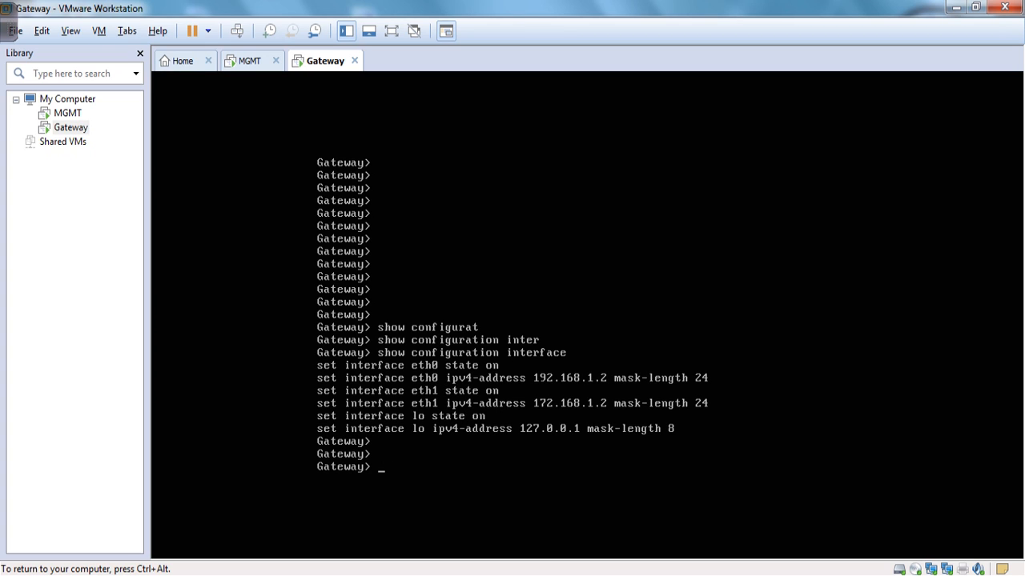
{"action": "key", "text": "ctrl+alt"}
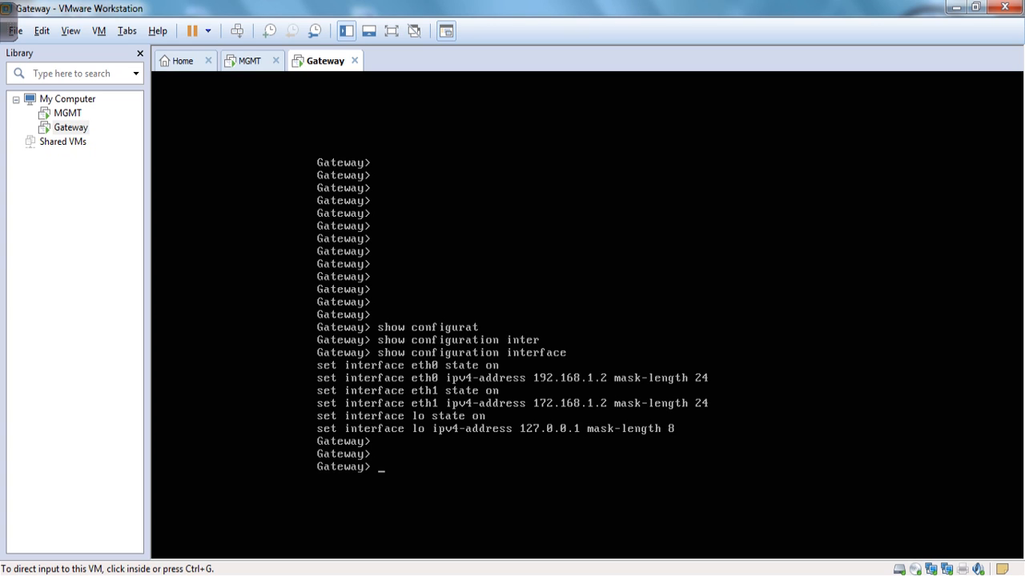
{"action": "key", "text": "alt+Tab"}
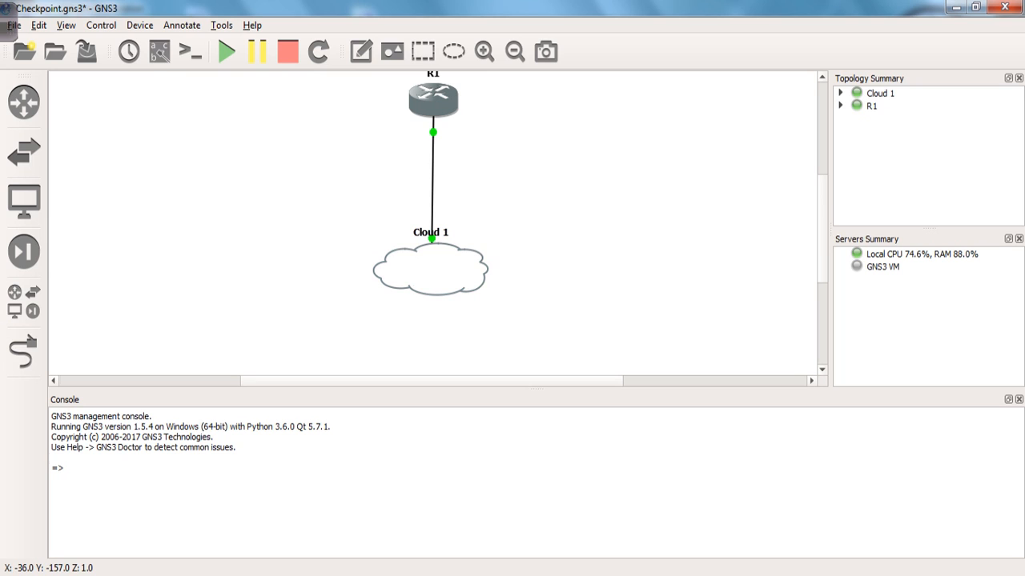
On R1's console, run 'show ip int bri' to see FastEthernet0/0 at 172.168.1.1.
{"action": "mouse_move", "coordinate": [8, 22]}
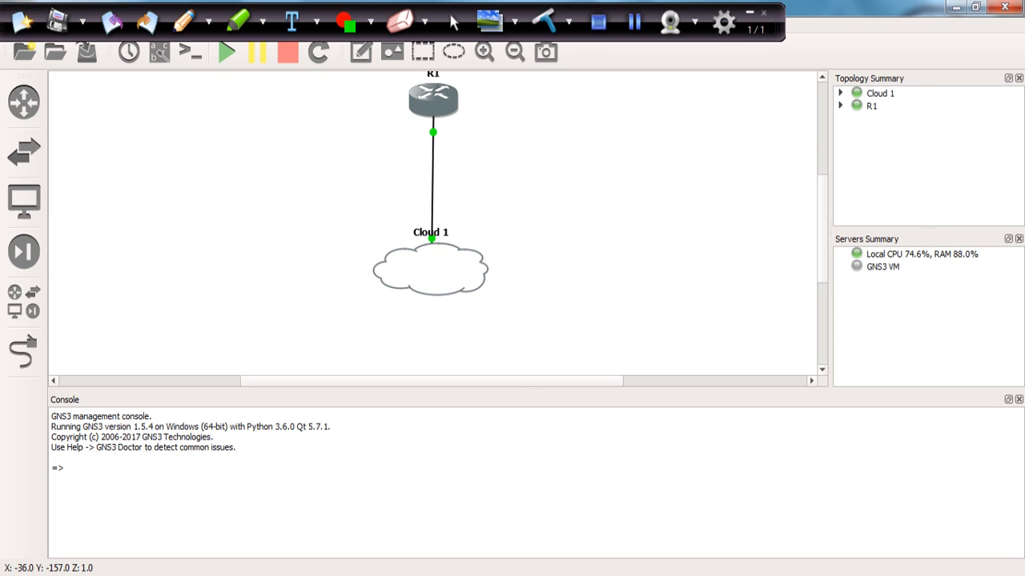
{"action": "left_click", "coordinate": [634, 22]}
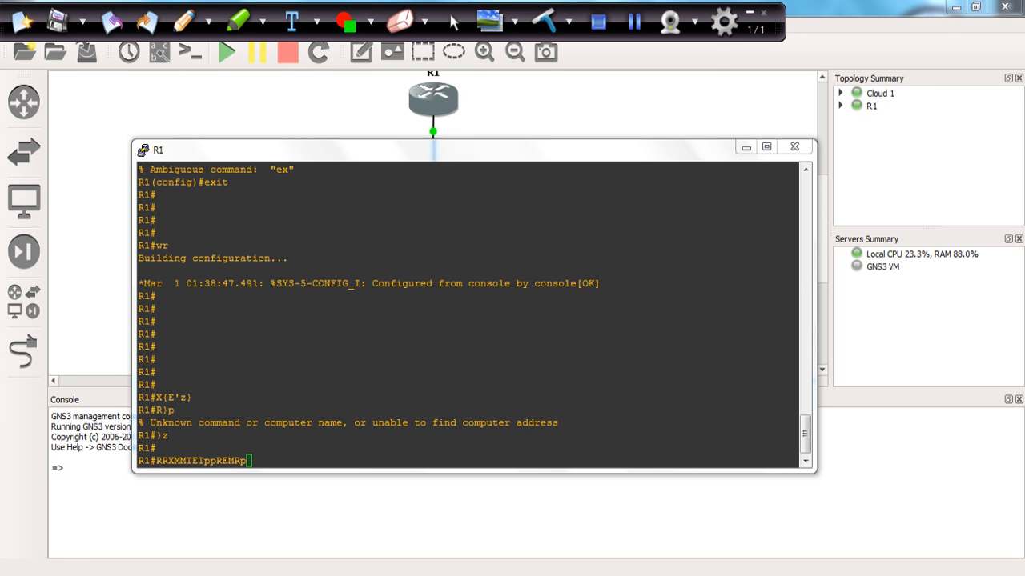
{"action": "left_click", "coordinate": [724, 21]}
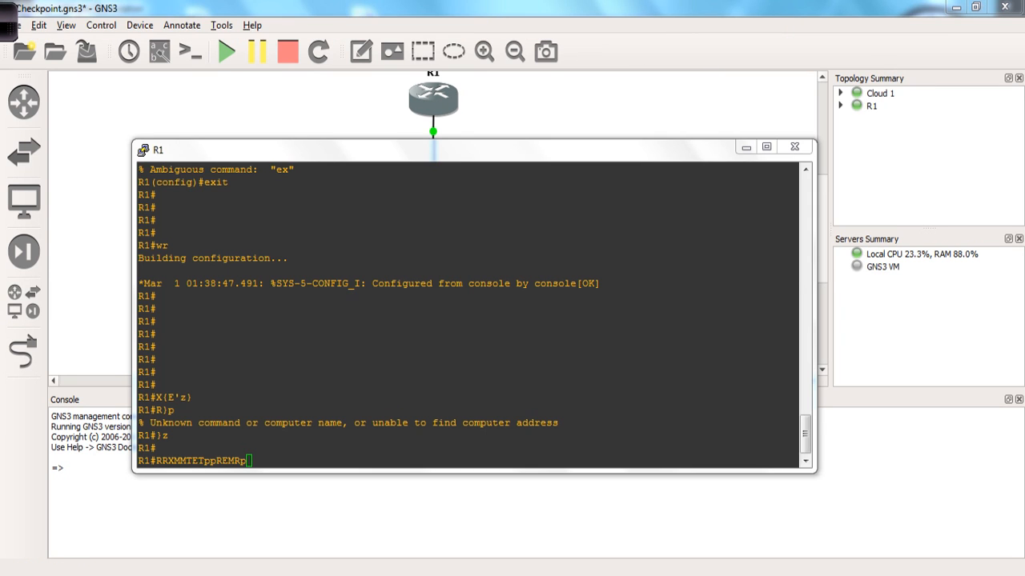
{"action": "key", "text": "BackSpace"}
{"action": "key", "text": "BackSpace"}
{"action": "key", "text": "BackSpace"}
{"action": "key", "text": "BackSpace"}
{"action": "key", "text": "BackSpace"}
{"action": "key", "text": "BackSpace"}
{"action": "key", "text": "BackSpace"}
{"action": "key", "text": "BackSpace"}
{"action": "key", "text": "BackSpace"}
{"action": "key", "text": "BackSpace"}
{"action": "key", "text": "BackSpace"}
{"action": "key", "text": "BackSpace"}
{"action": "key", "text": "BackSpace"}
{"action": "key", "text": "BackSpace"}
{"action": "key", "text": "BackSpace"}
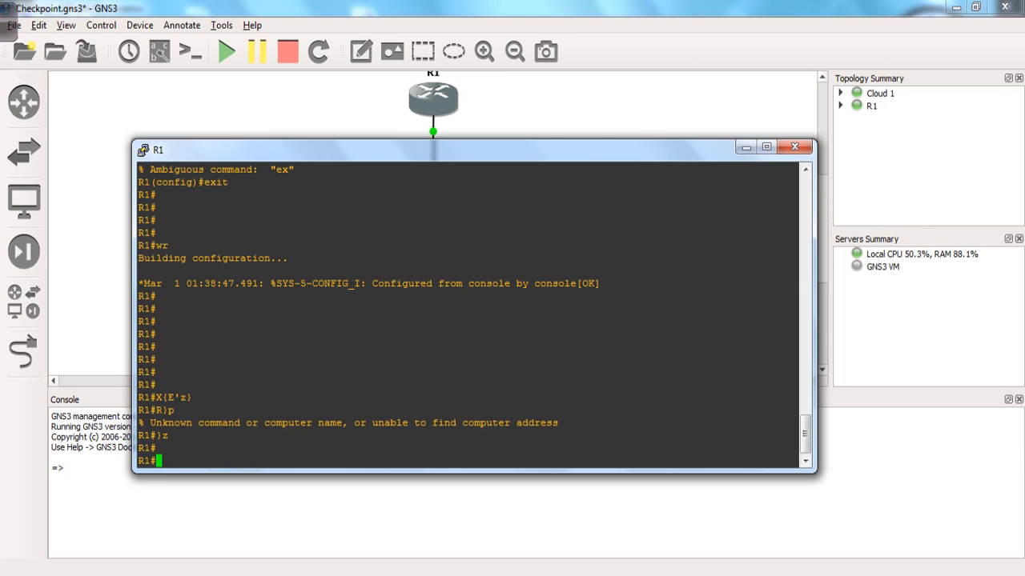
{"action": "type", "text": "show ip int bri"}
{"action": "key", "text": "Return"}
{"action": "key", "text": "Return"}
{"action": "key", "text": "Return"}
{"action": "key", "text": "Return"}
{"action": "key", "text": "Return"}
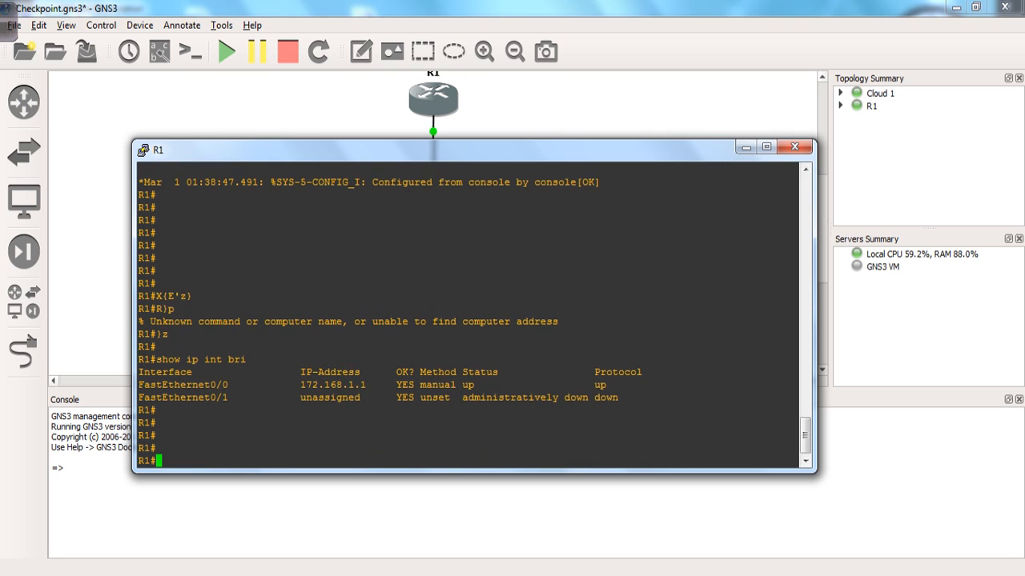
{"action": "key", "text": "Return"}
Ping the gateway at 172.168.1.2 from R1 and see it fail 0/5.
{"action": "type", "text": "ping"}
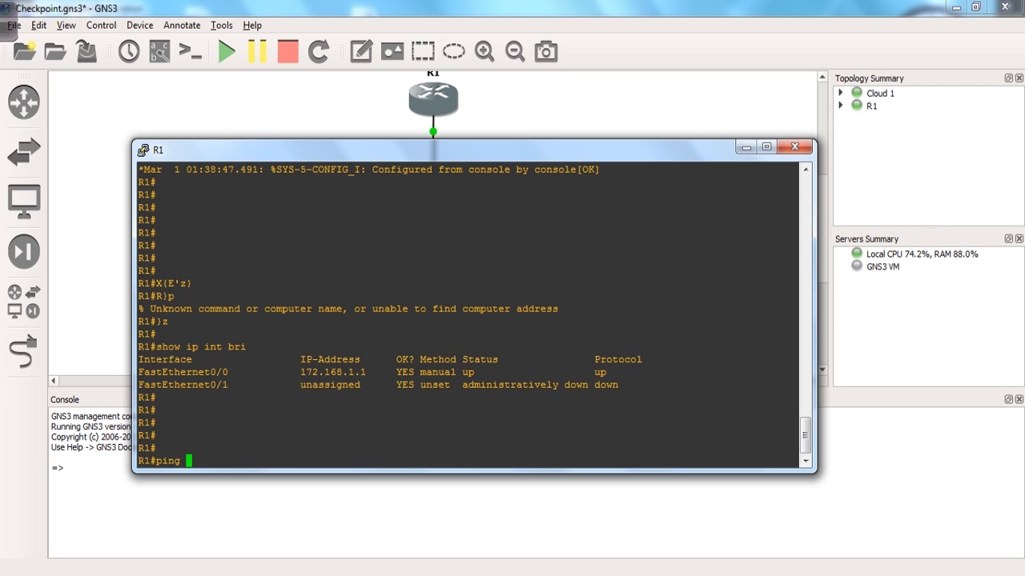
{"action": "type", "text": "172.168.1.1"}
{"action": "key", "text": "BackSpace"}
{"action": "type", "text": "2"}
{"action": "key", "text": "Return"}
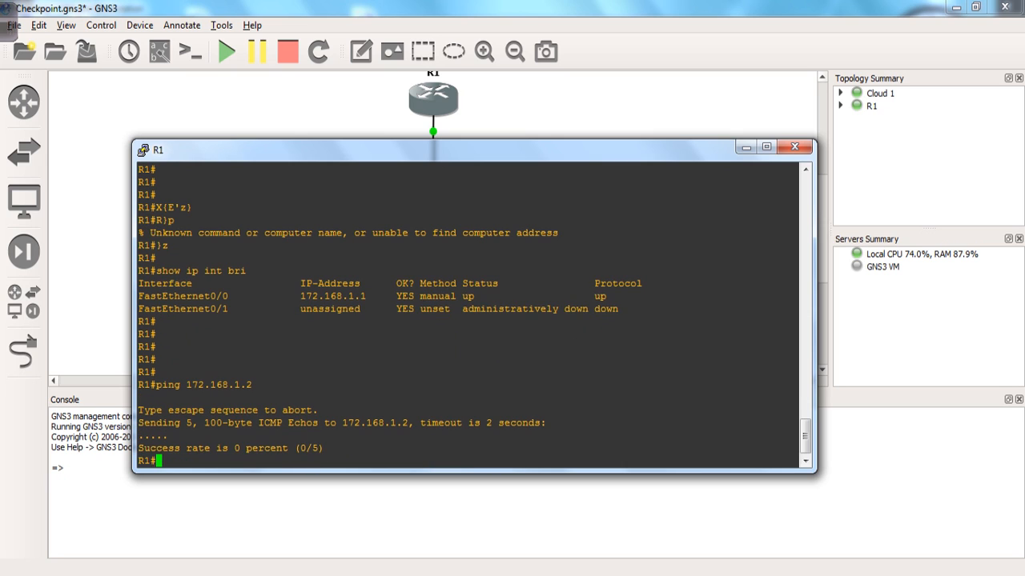
{"action": "key", "text": "Return"}
{"action": "key", "text": "Return"}
{"action": "key", "text": "Return"}
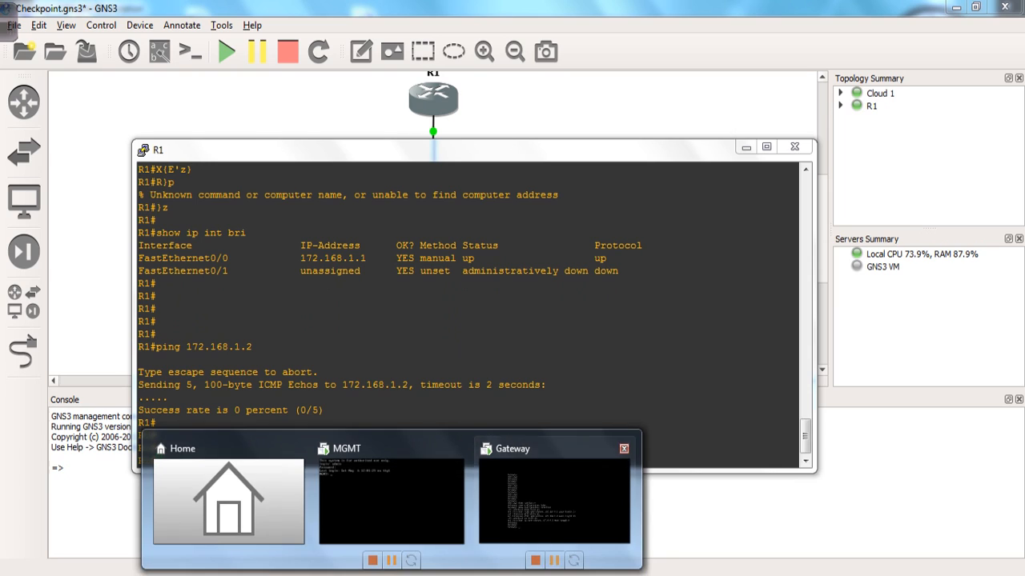
{"action": "left_click", "coordinate": [545, 493]}
Run 'fw stat' on the Gateway to see the Standard policy installed.
{"action": "key", "text": "ctrl+g"}
{"action": "key", "text": "Return"}
{"action": "key", "text": "Return"}
{"action": "key", "text": "Return"}
{"action": "key", "text": "Return"}
{"action": "key", "text": "Return"}
{"action": "key", "text": "Return"}
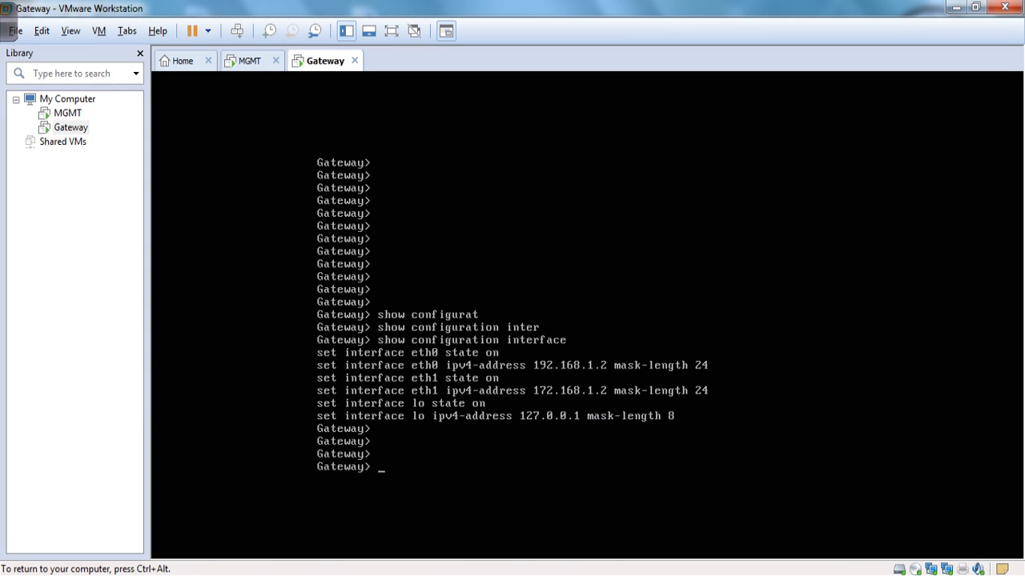
{"action": "key", "text": "Return"}
{"action": "key", "text": "Return"}
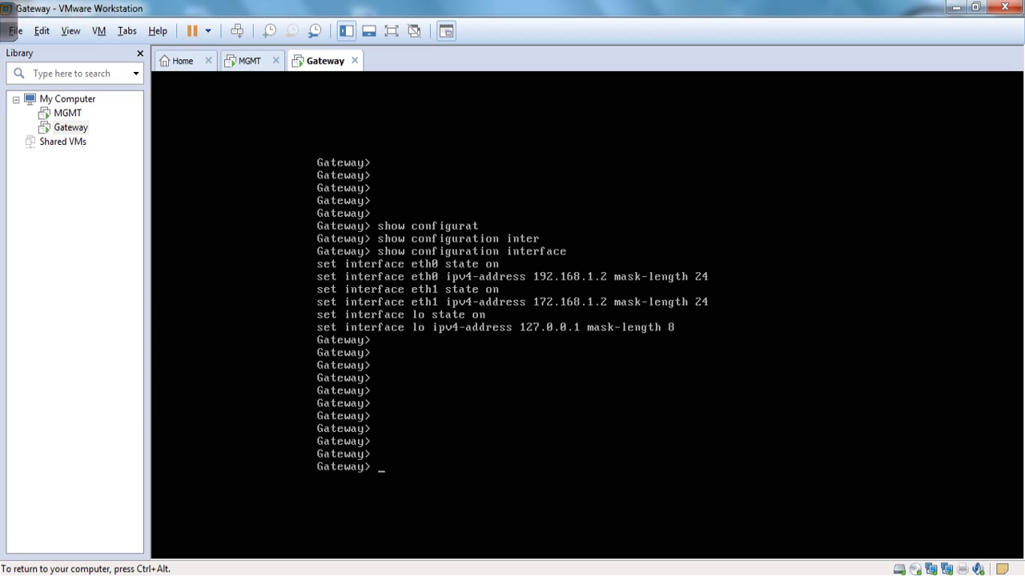
{"action": "type", "text": "fw stat"}
{"action": "key", "text": "Return"}
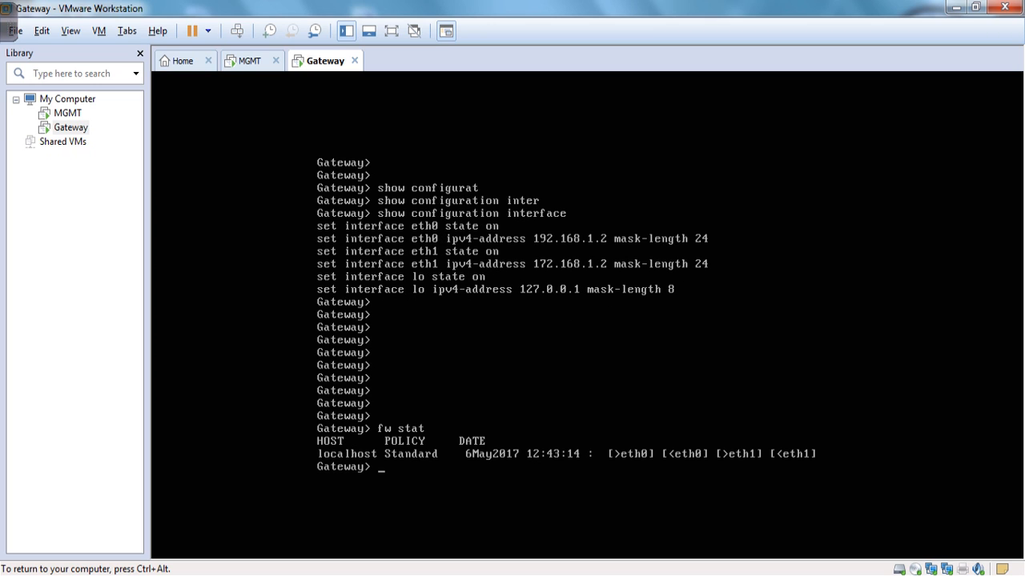
{"action": "key", "text": "ctrl+alt"}
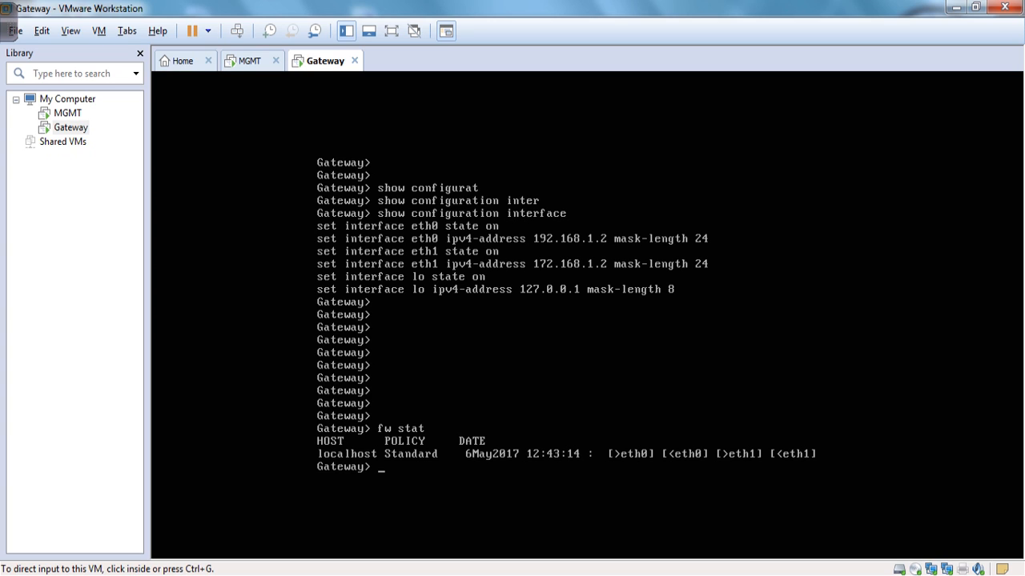
Unload the policy with 'fw unloadlocal' and recheck 'fw stat' to confirm none remains.
{"action": "key", "text": "ctrl+g"}
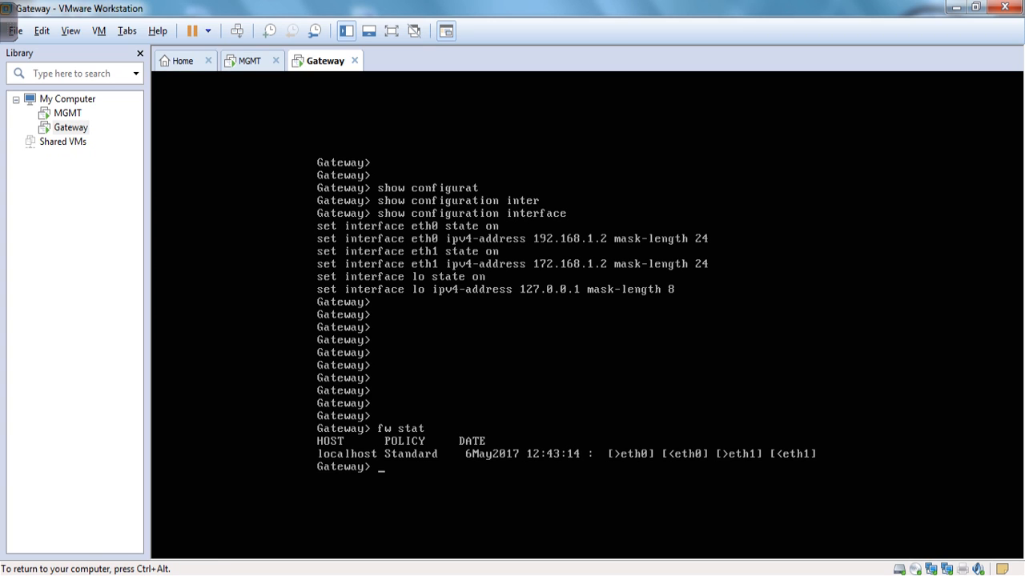
{"action": "key", "text": "Return"}
{"action": "key", "text": "Return"}
{"action": "key", "text": "Return"}
{"action": "key", "text": "Return"}
{"action": "key", "text": "Return"}
{"action": "type", "text": "fw unloadlocal"}
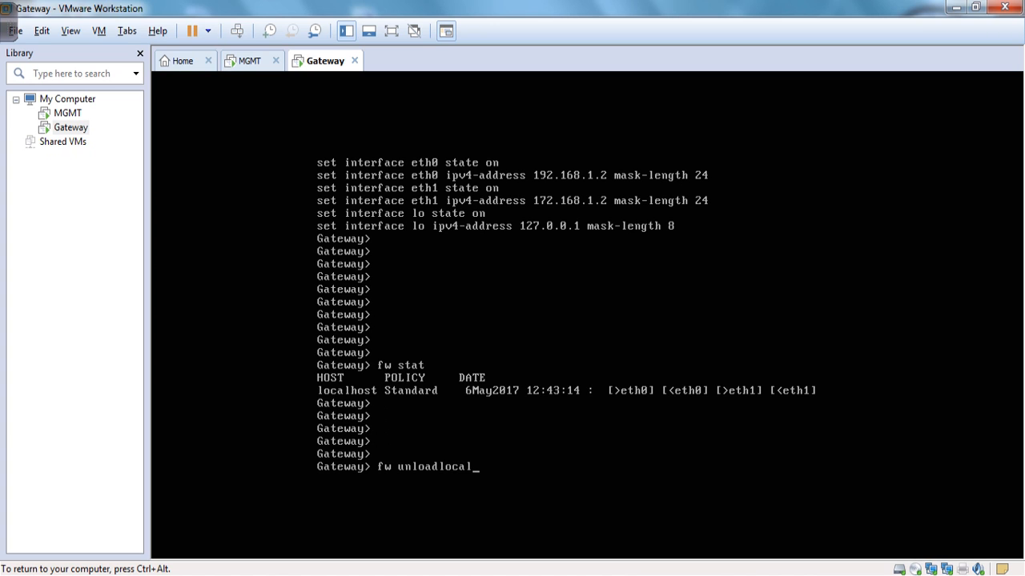
{"action": "key", "text": "Return"}
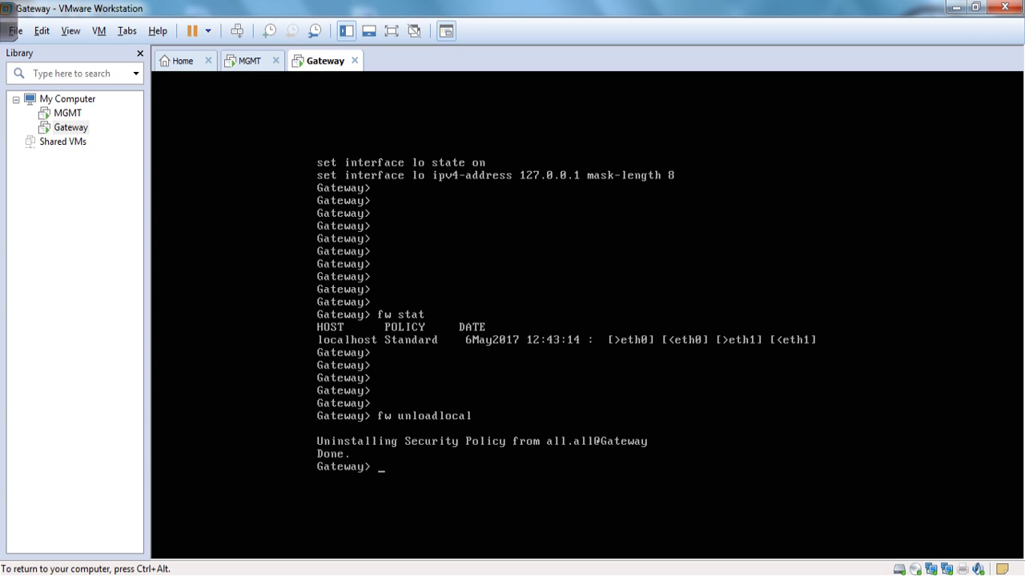
{"action": "key", "text": "Return"}
{"action": "key", "text": "Return"}
{"action": "key", "text": "Return"}
{"action": "type", "text": "fw stat"}
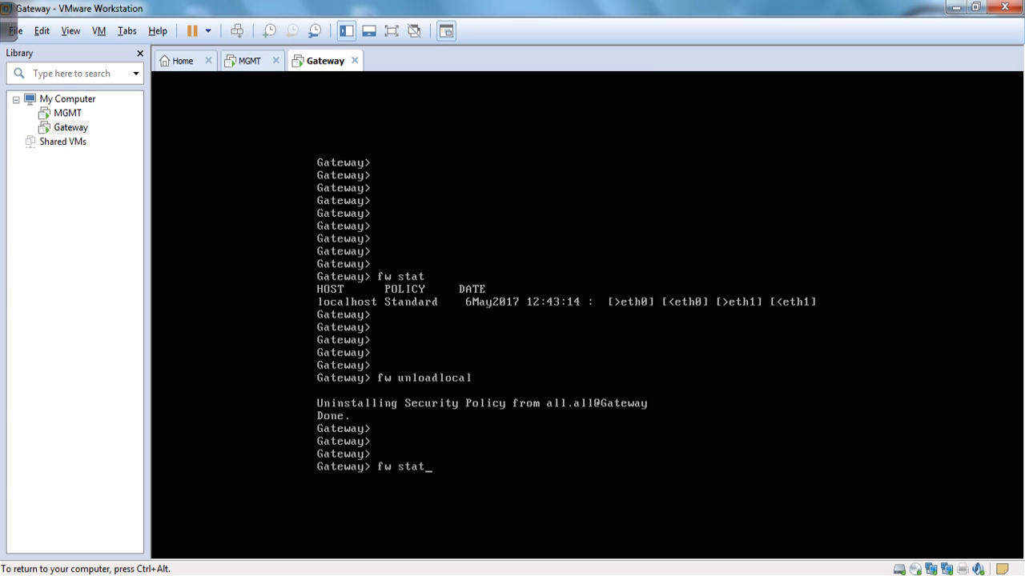
{"action": "key", "text": "Return"}
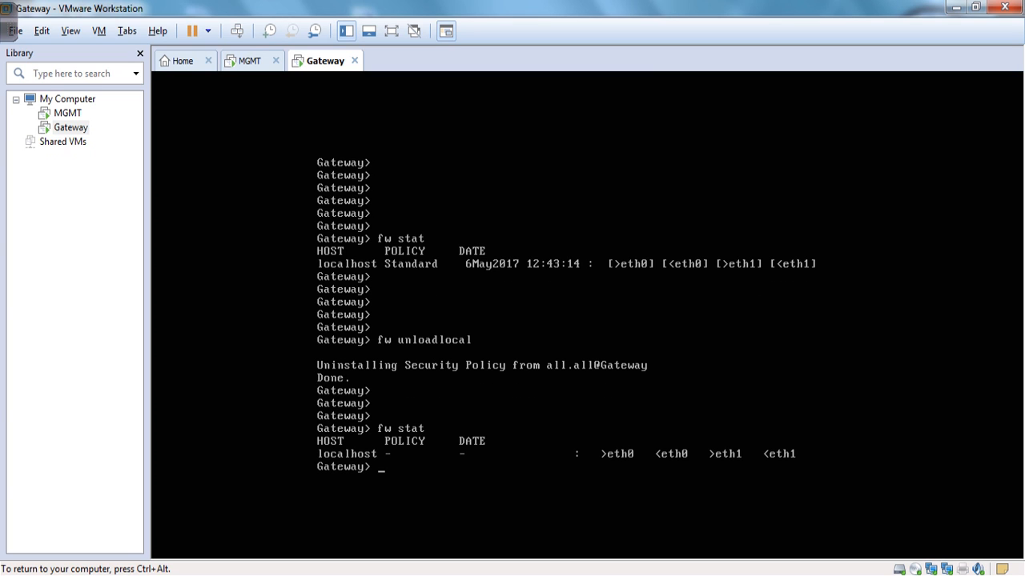
Rerun the ping from R1 to 172.168.1.2, now succeeding, and minimize the R1 console.
{"action": "key", "text": "ctrl+alt"}
{"action": "key", "text": "alt+Tab"}
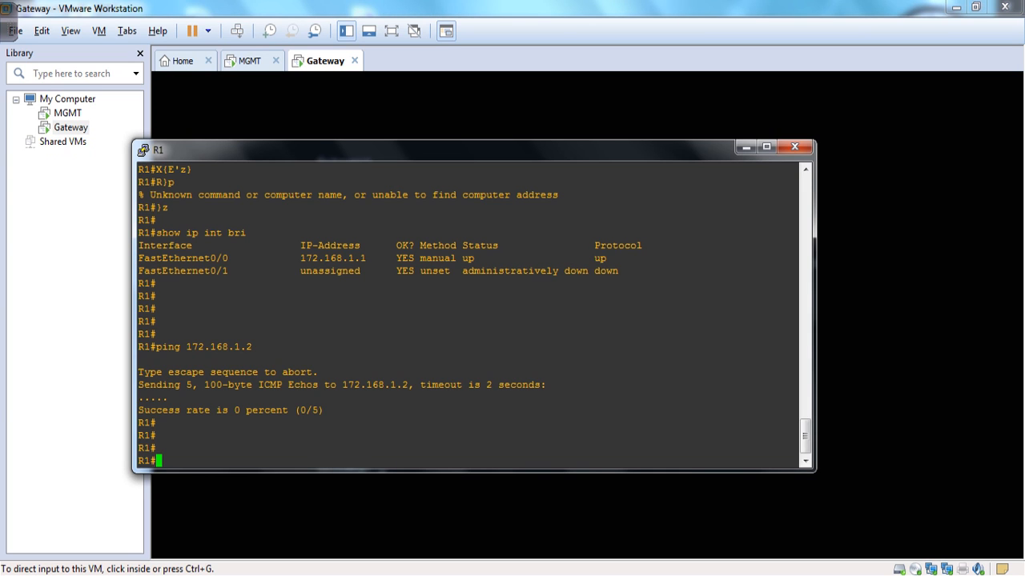
{"action": "key", "text": "Up"}
{"action": "key", "text": "Return"}
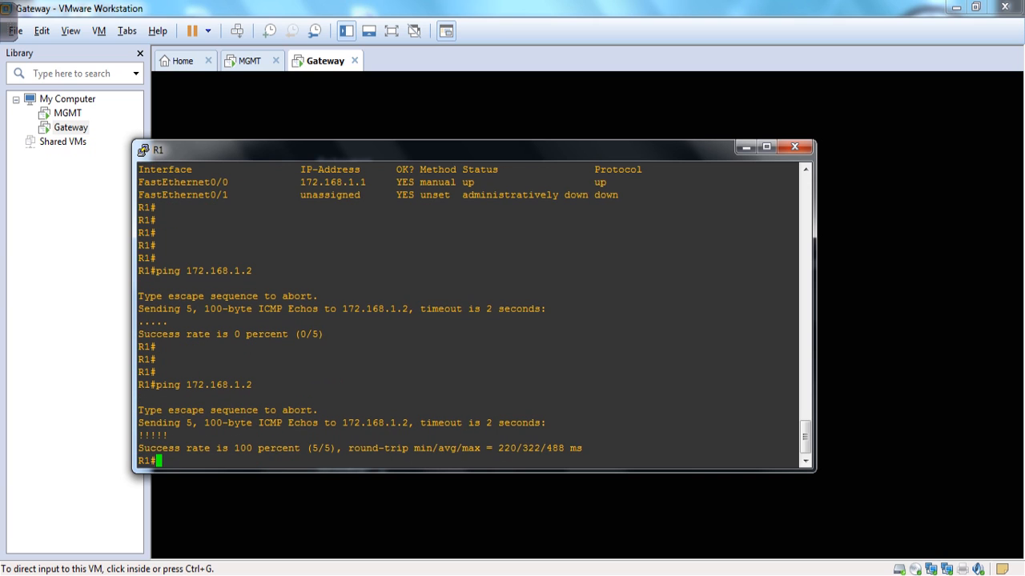
{"action": "key", "text": "Return"}
{"action": "key", "text": "Return"}
{"action": "key", "text": "Return"}
{"action": "key", "text": "Return"}
{"action": "key", "text": "Return"}
{"action": "key", "text": "Return"}
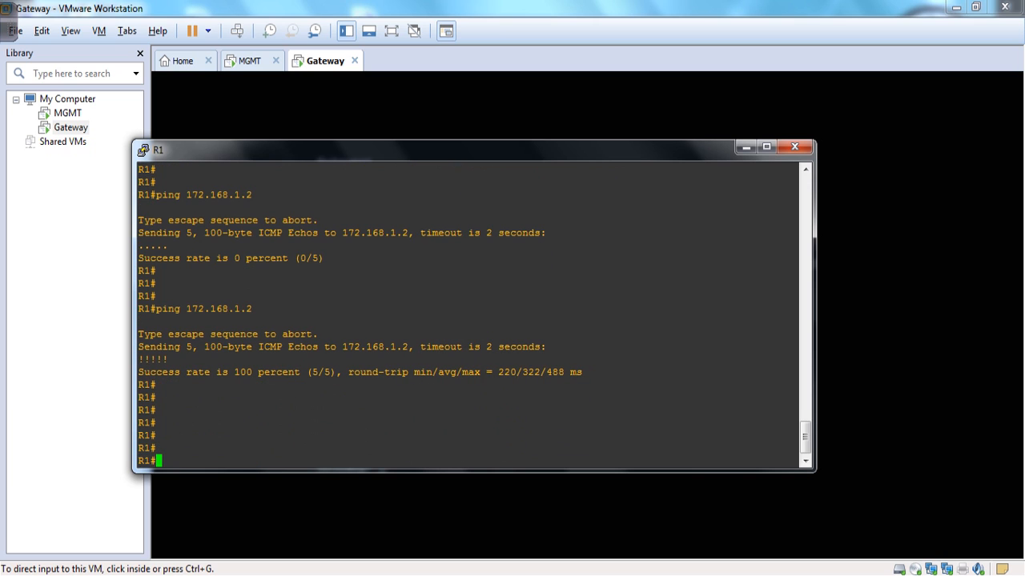
{"action": "left_click", "coordinate": [745, 148]}
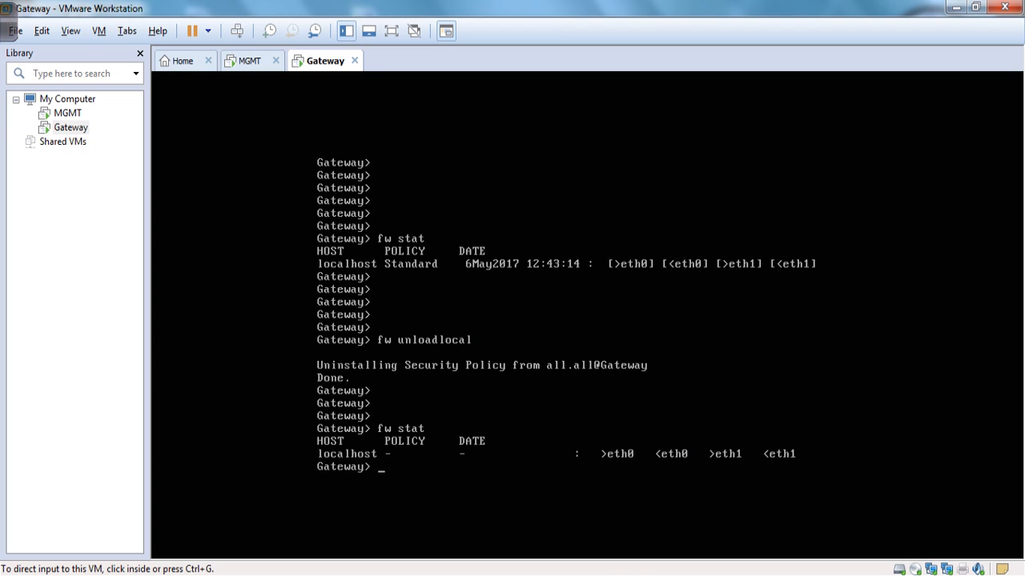
{"action": "key", "text": "super"}
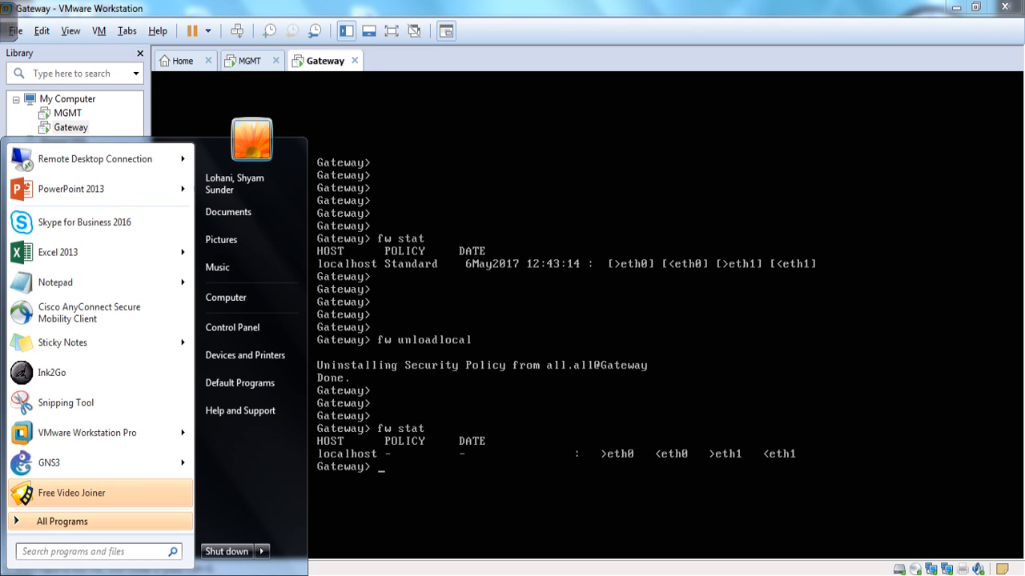
Launch SmartDashboard R77.10 by searching 'smart' and log in to 192.168.1.1 with the password.
{"action": "left_click", "coordinate": [92, 551]}
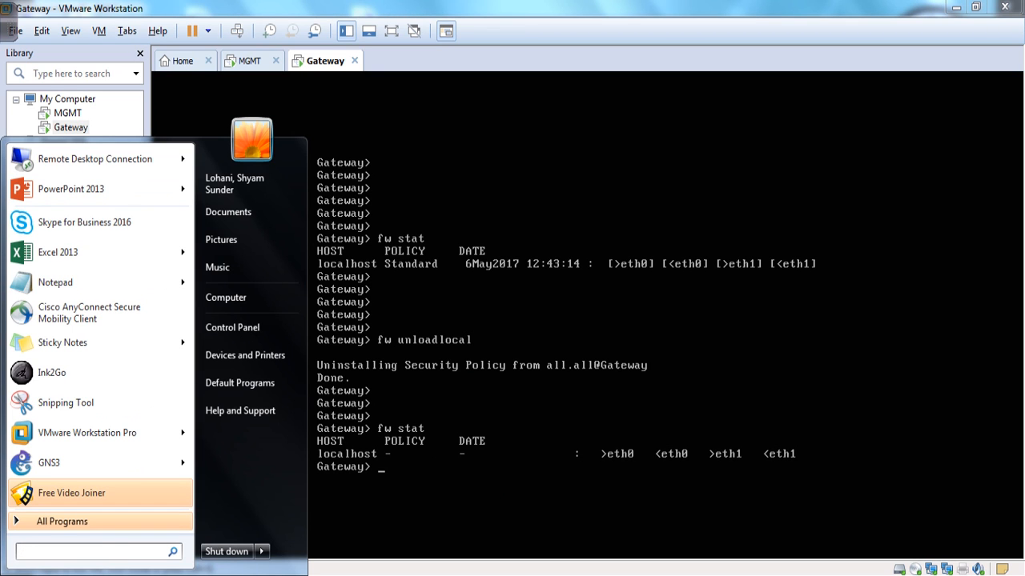
{"action": "type", "text": "smart"}
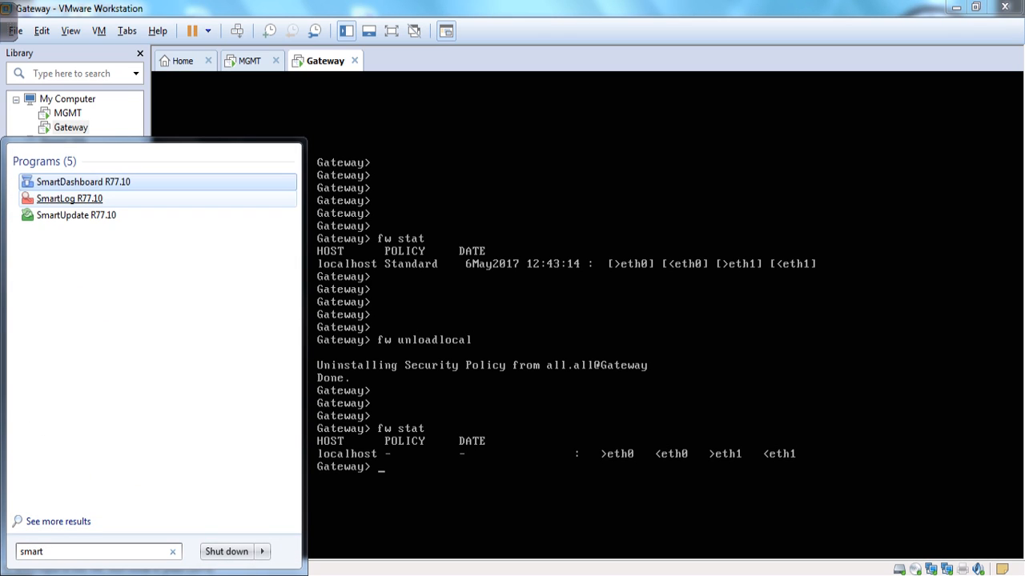
{"action": "key", "text": "Return"}
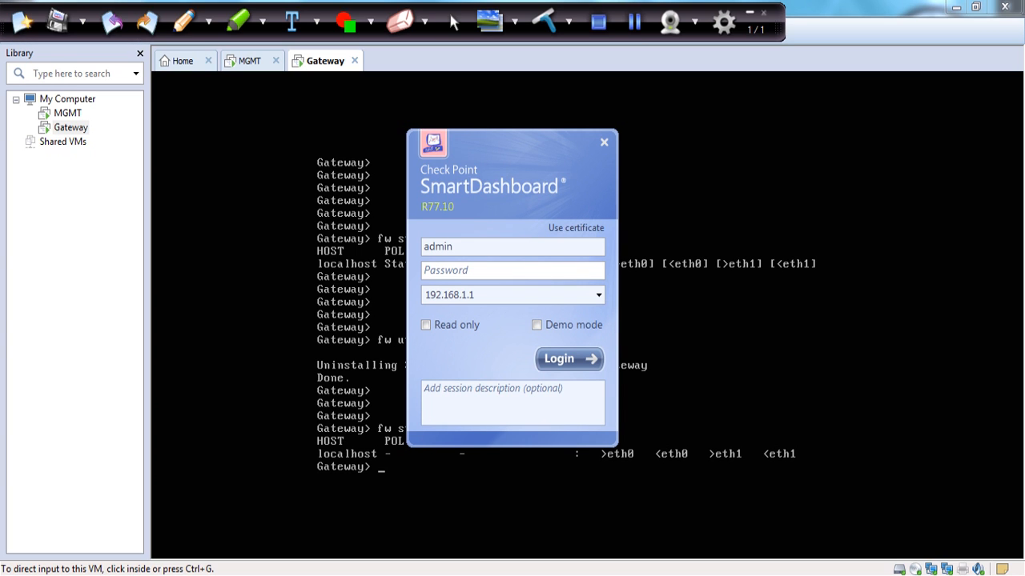
{"action": "type", "text": "*********"}
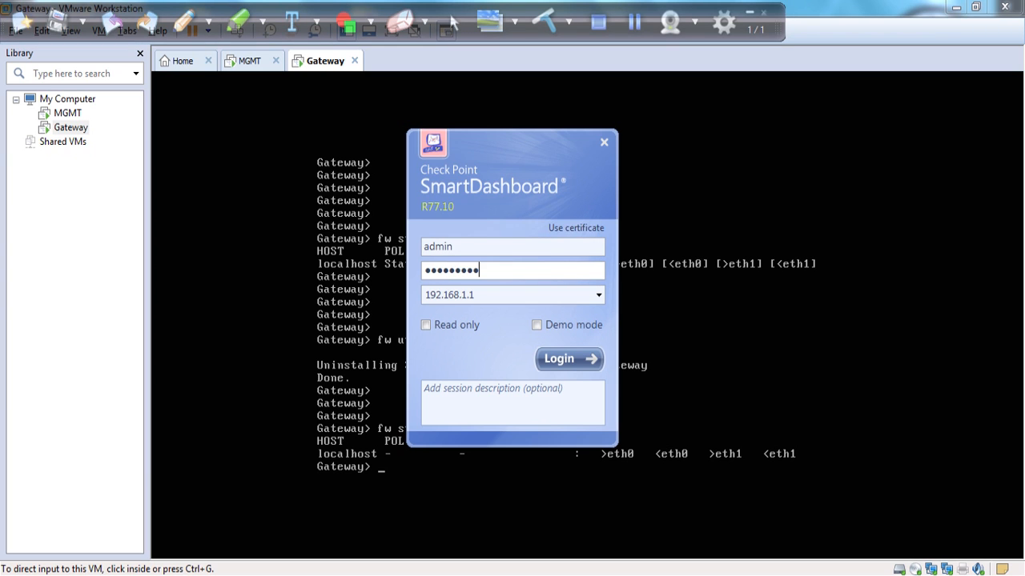
{"action": "key", "text": "Return"}
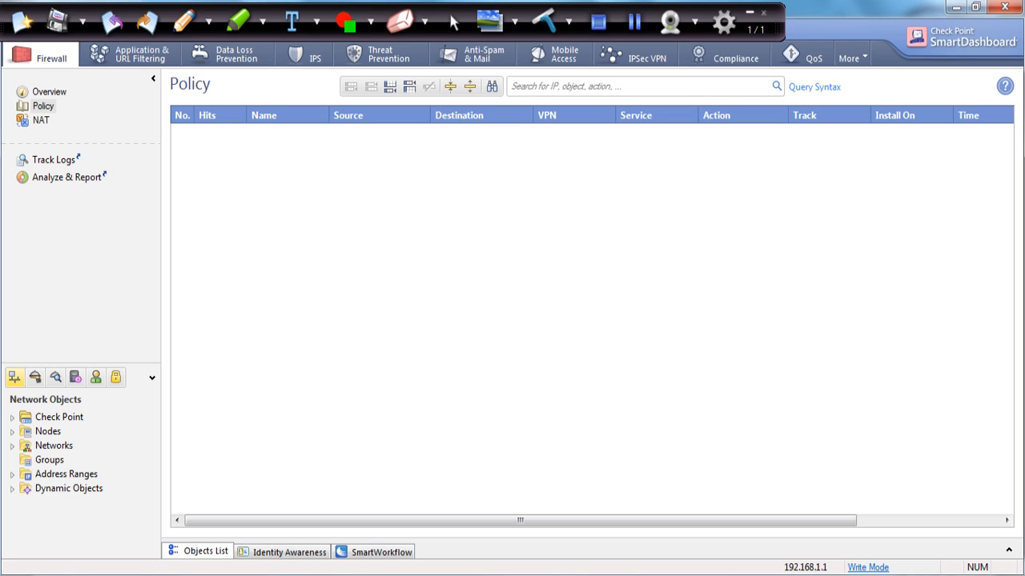
From the Check Point network objects group, start a new Security Gateway/Management object.
{"action": "left_click", "coordinate": [724, 21]}
{"action": "left_click", "coordinate": [750, 12]}
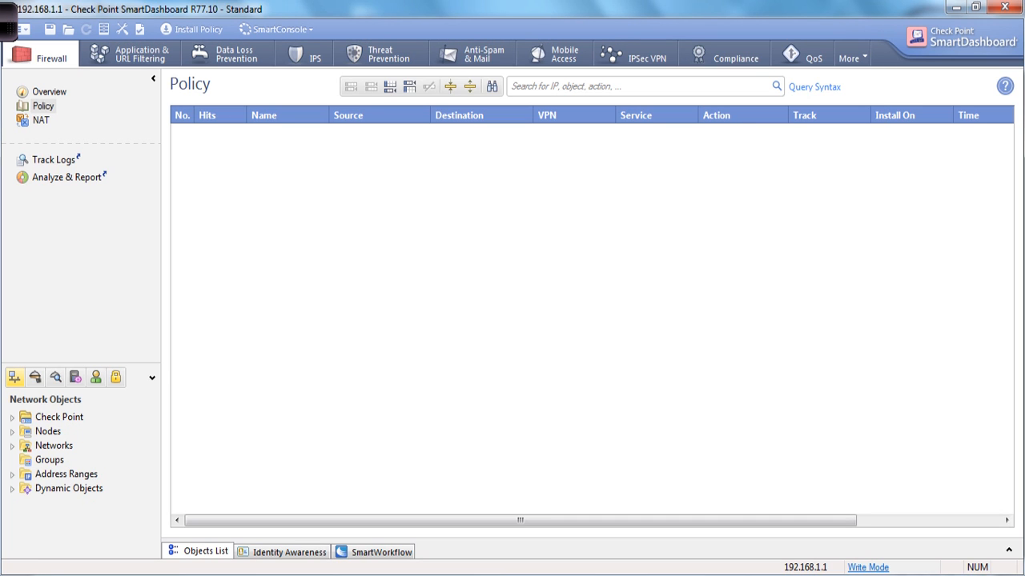
{"action": "left_click", "coordinate": [7, 23]}
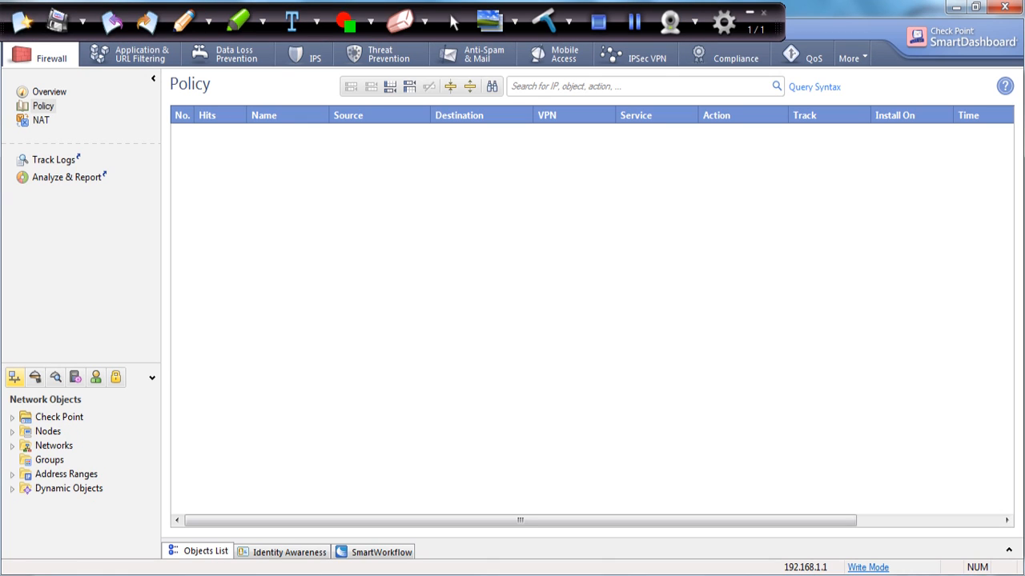
{"action": "mouse_move", "coordinate": [88, 415]}
{"action": "left_mouse_down"}
{"action": "mouse_move", "coordinate": [13, 400]}
{"action": "mouse_move", "coordinate": [90, 412]}
{"action": "left_mouse_up"}
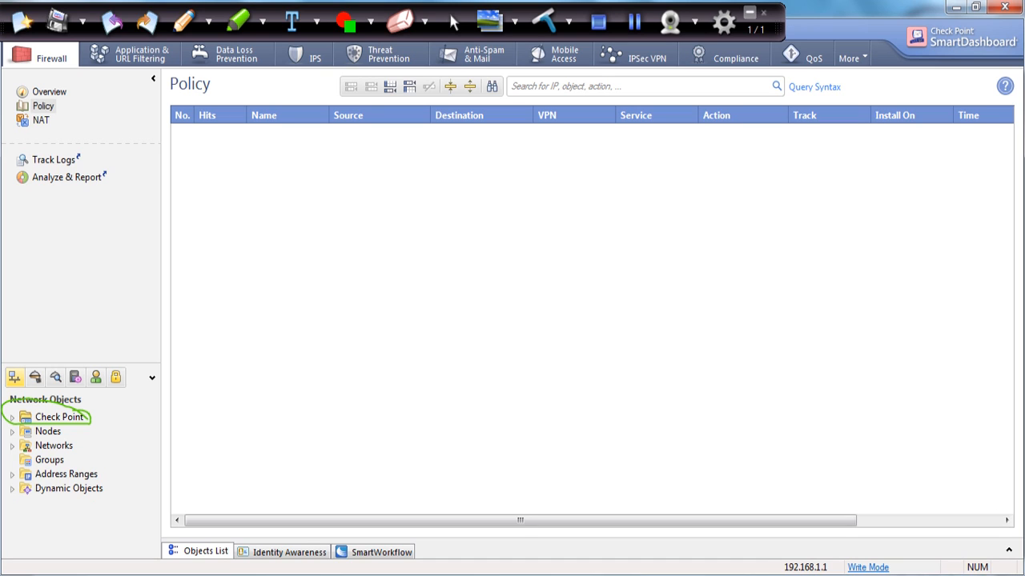
{"action": "left_click", "coordinate": [750, 12]}
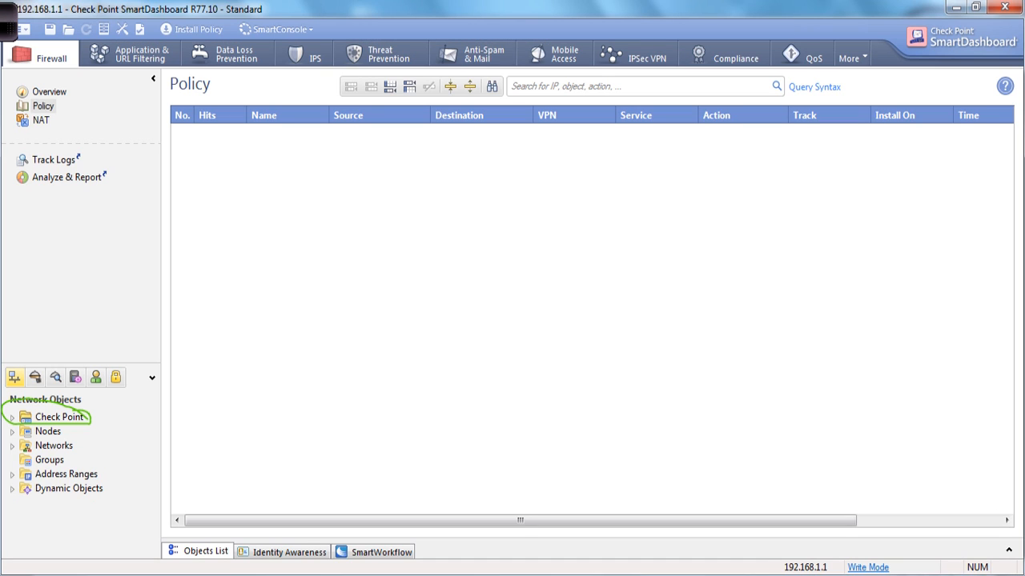
{"action": "right_click", "coordinate": [64, 417]}
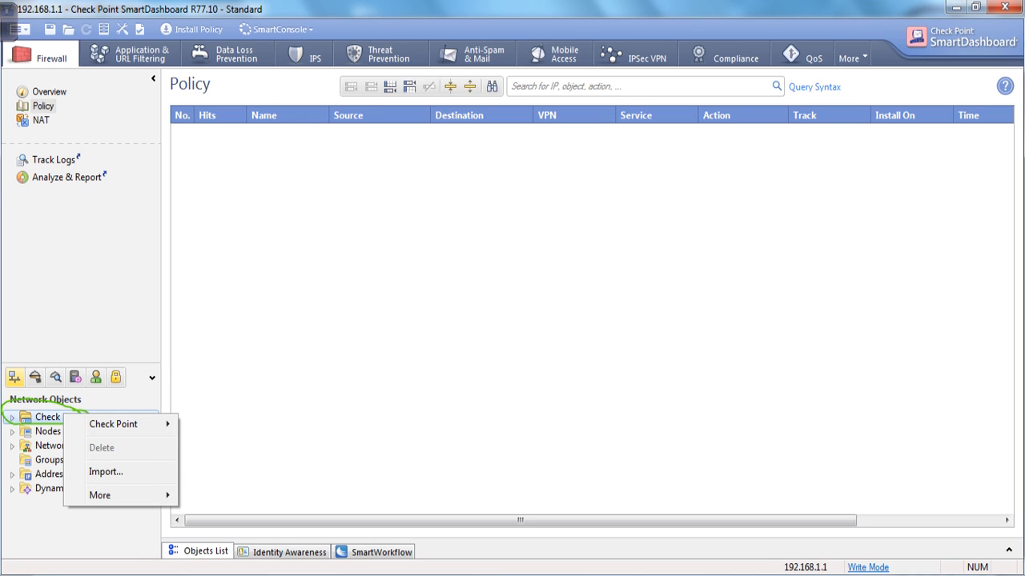
{"action": "mouse_move", "coordinate": [113, 424]}
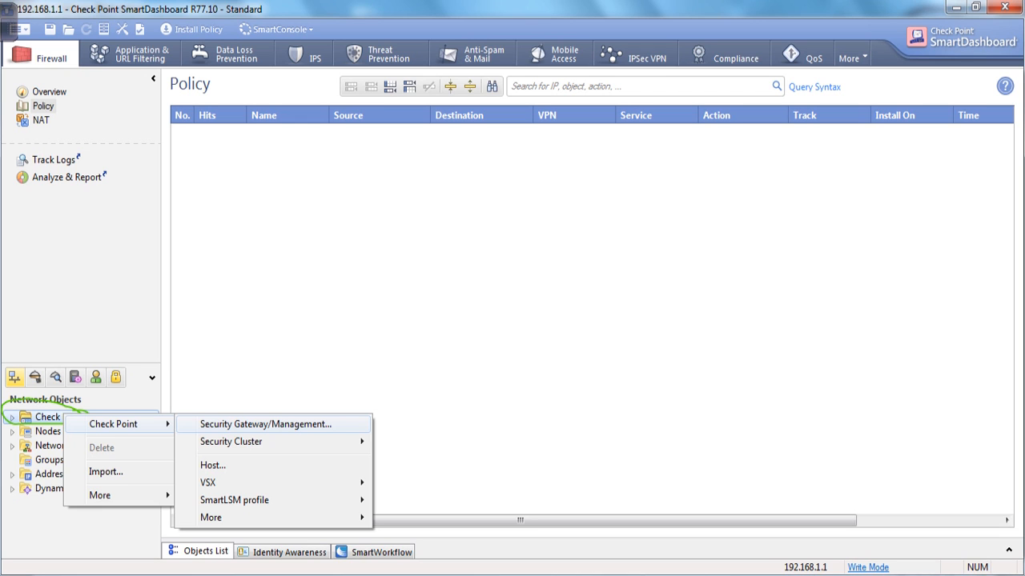
{"action": "left_click", "coordinate": [266, 424]}
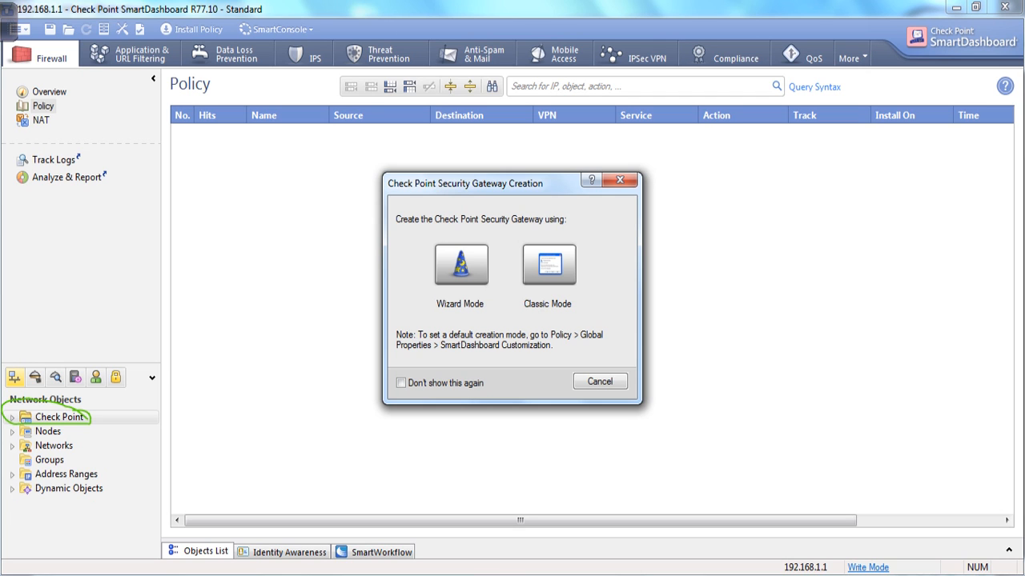
In Wizard Mode, name the gateway Gateway1 and set its platform to Open server.
{"action": "left_click", "coordinate": [461, 265]}
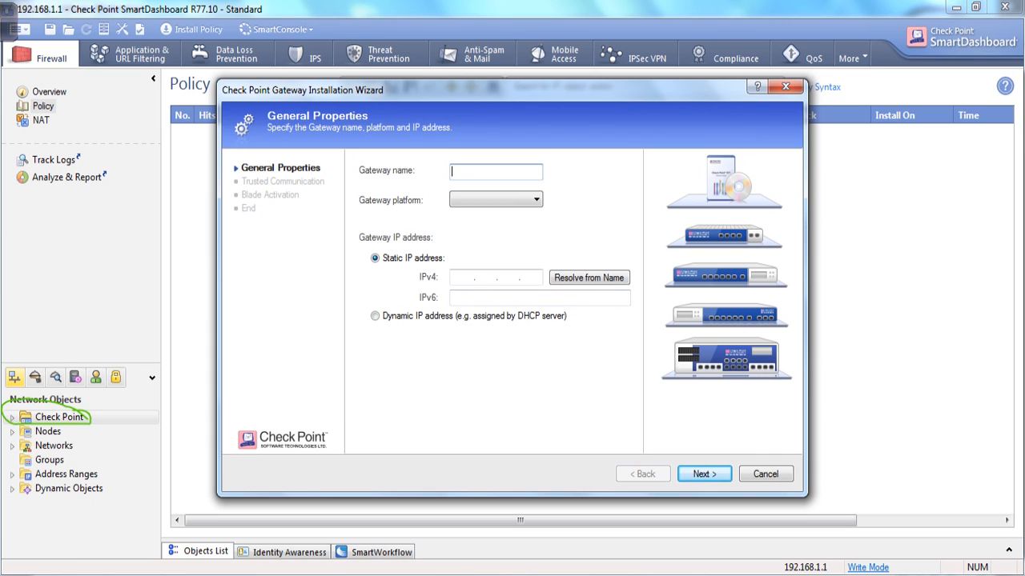
{"action": "type", "text": "Gateway1"}
{"action": "left_click", "coordinate": [512, 200]}
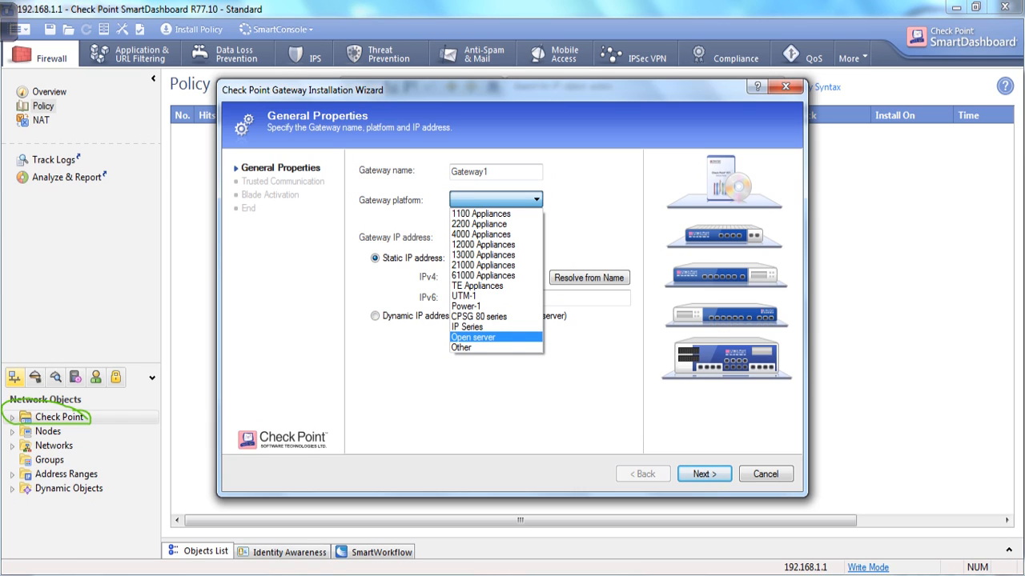
{"action": "left_click", "coordinate": [495, 337]}
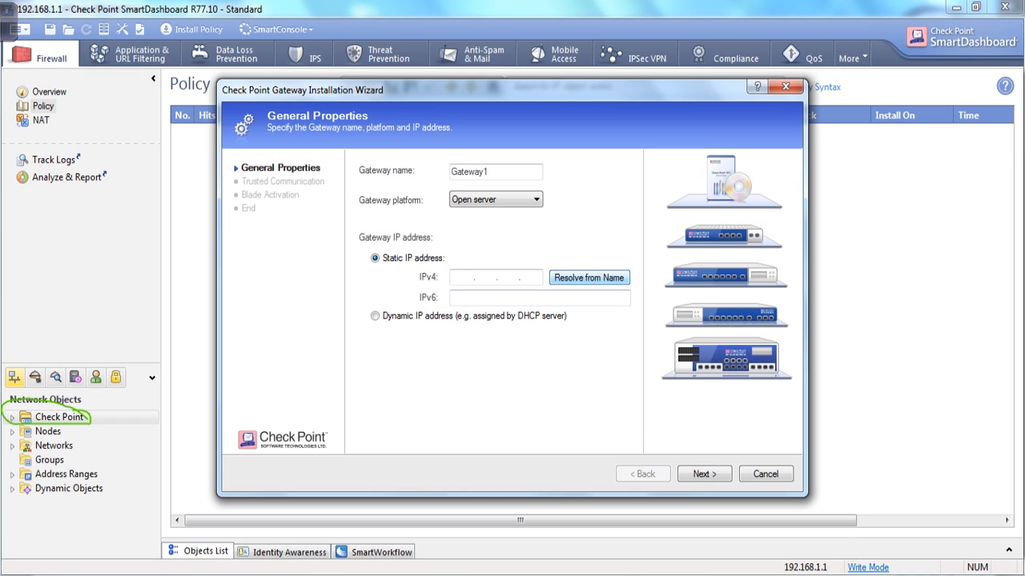
After name resolution fails, enter the gateway's IPv4 address 192.168.1.2 manually.
{"action": "left_click", "coordinate": [589, 277]}
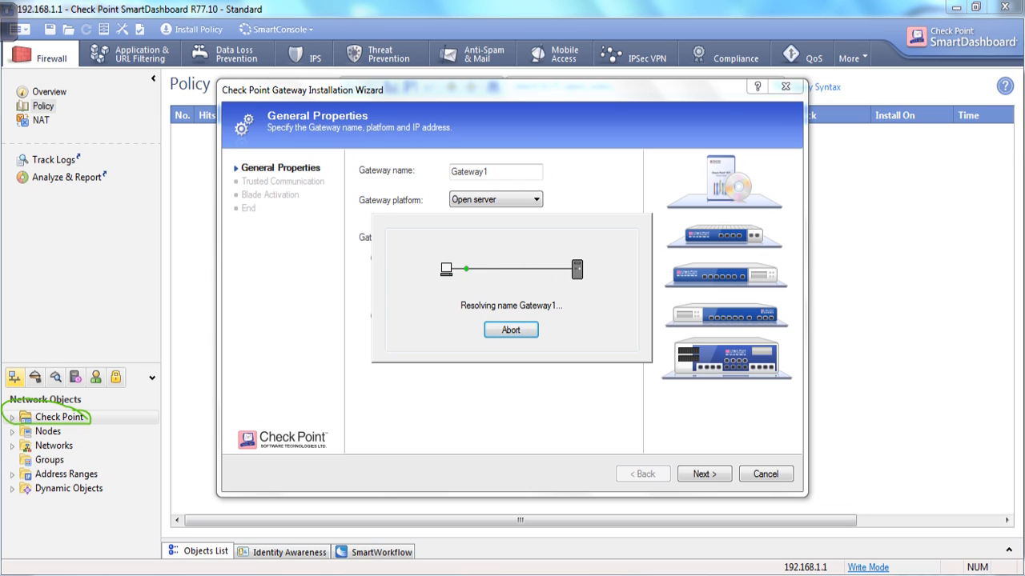
{"action": "left_click", "coordinate": [9, 23]}
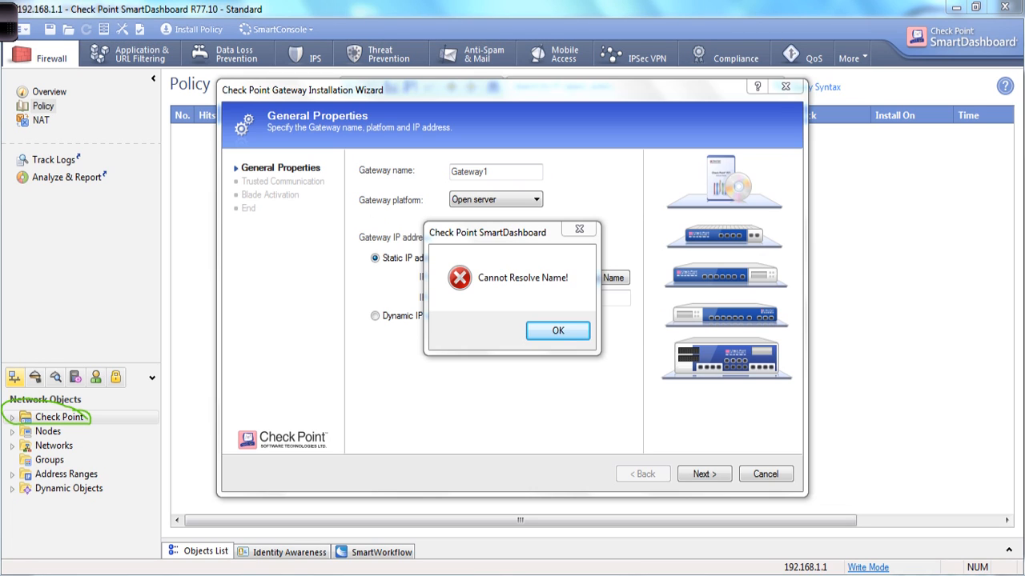
{"action": "key", "text": "Return"}
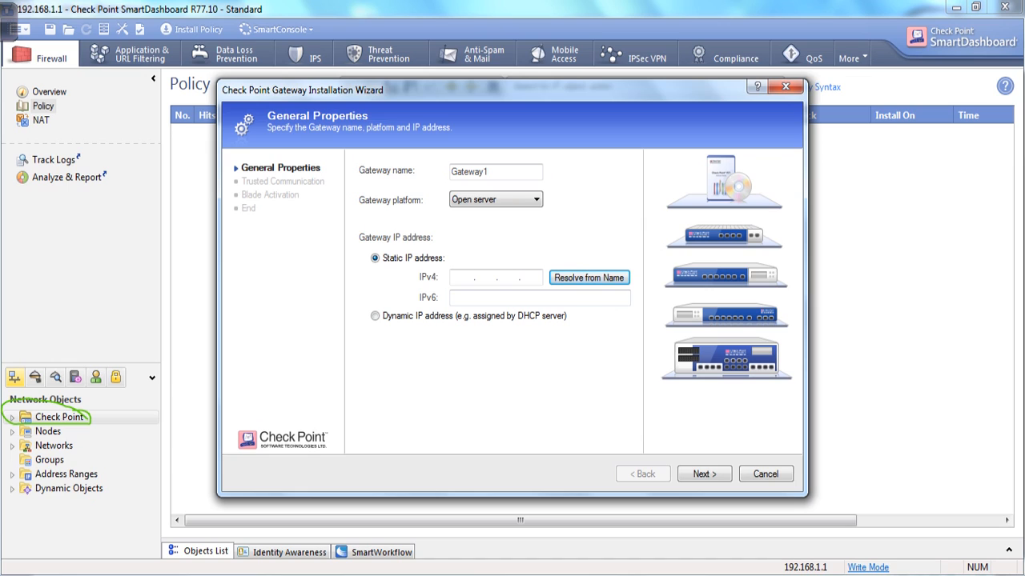
{"action": "type", "text": "192.168.1.2"}
Rerun 'show configuration interface' on the Gateway VM to confirm eth0 is 192.168.1.2/24.
{"action": "left_click", "coordinate": [393, 575]}
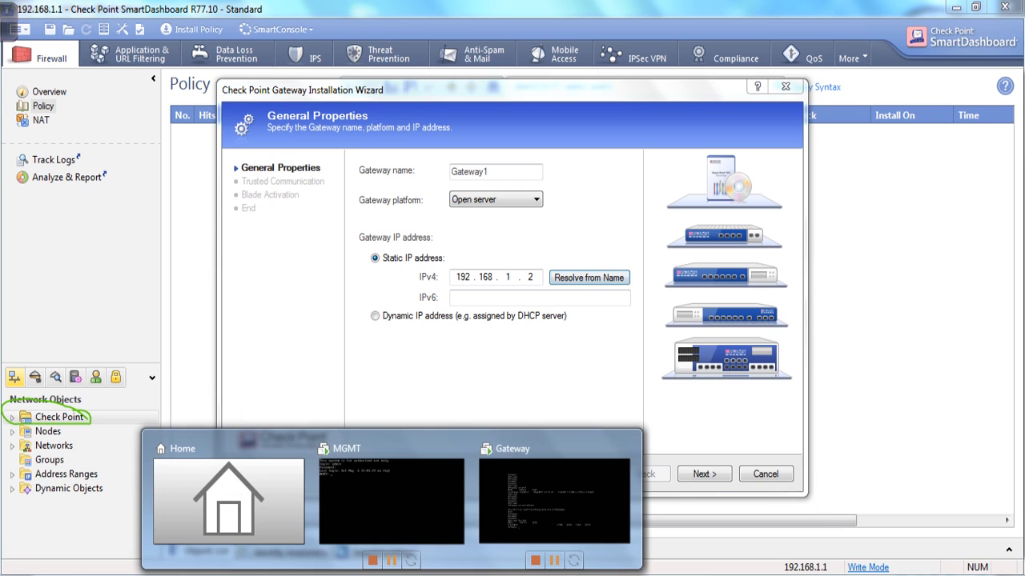
{"action": "left_click", "coordinate": [517, 490]}
{"action": "left_click", "coordinate": [517, 490]}
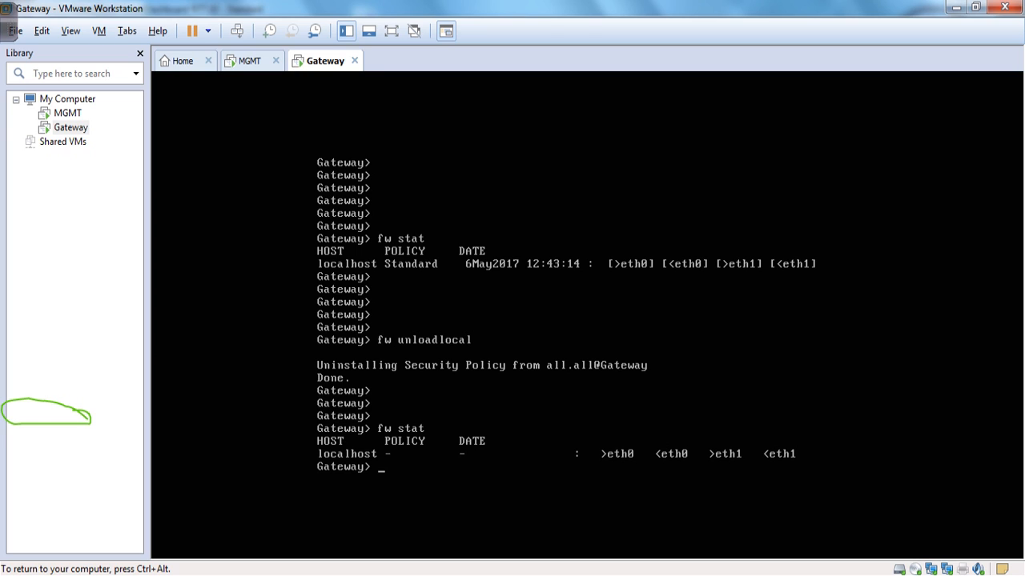
{"action": "key", "text": "Up"}
{"action": "key", "text": "Up"}
{"action": "key", "text": "Up"}
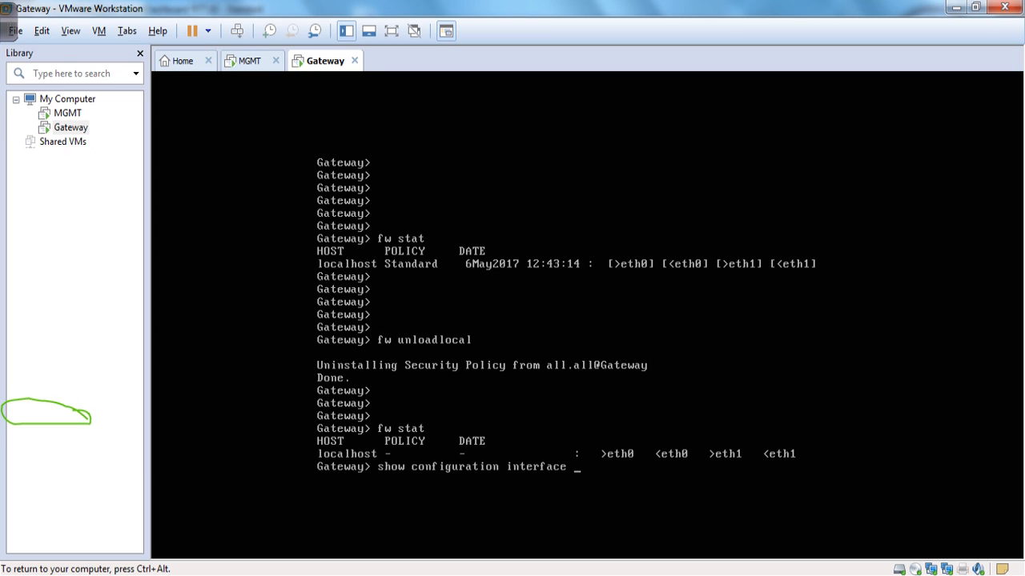
{"action": "key", "text": "Return"}
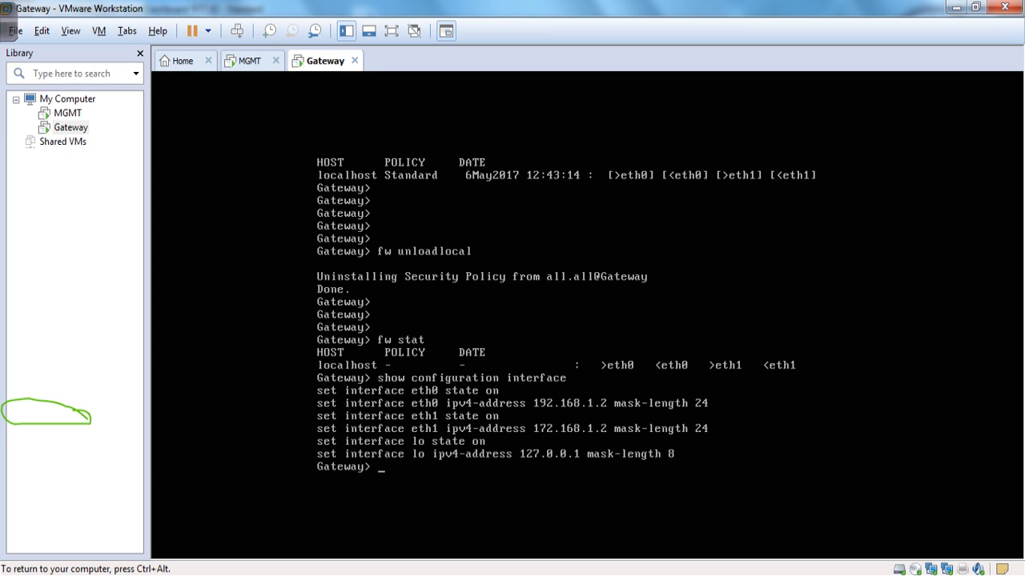
{"action": "key", "text": "ctrl+alt"}
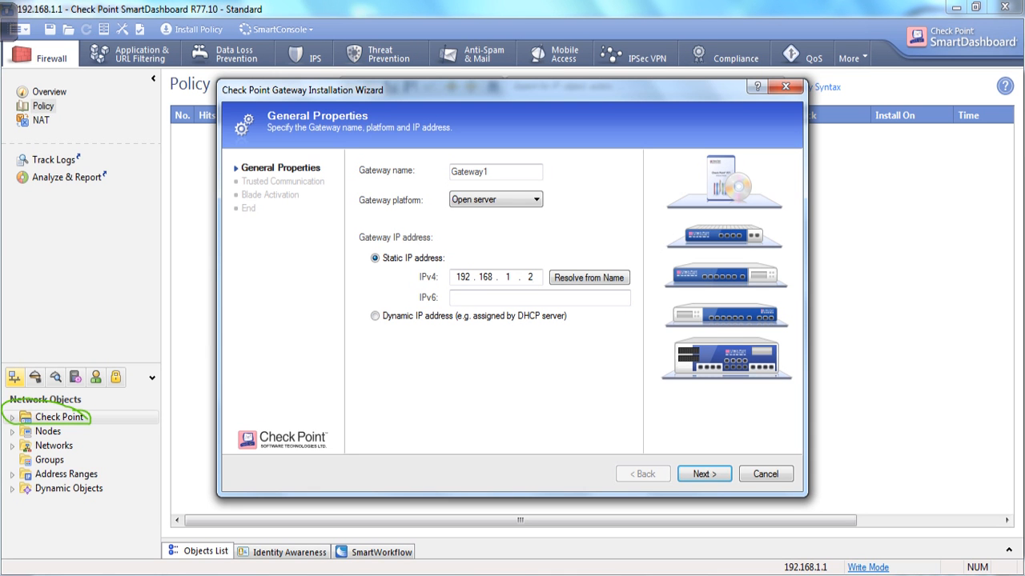
Advance the Gateway1 wizard to the Secure Internal Communication initialization step.
{"action": "left_click", "coordinate": [705, 474]}
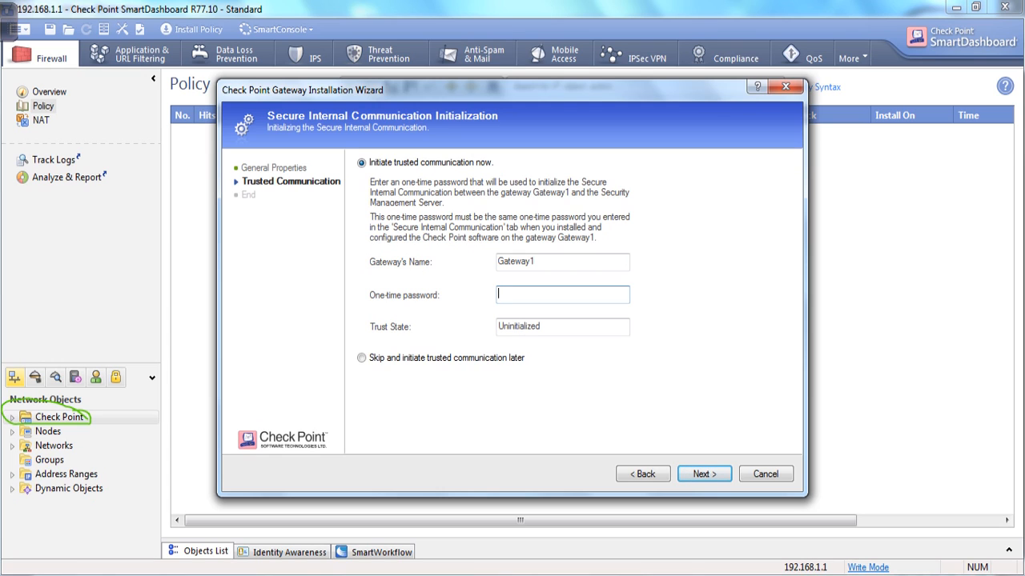
{"action": "left_click", "coordinate": [392, 574]}
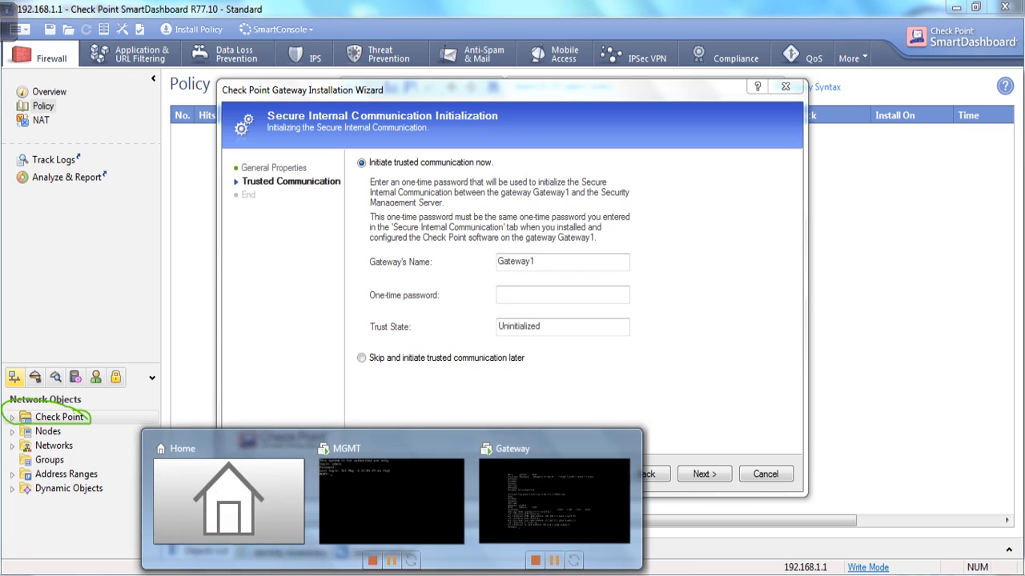
Start the cpconfig utility on the Gateway VM console.
{"action": "left_click", "coordinate": [554, 500]}
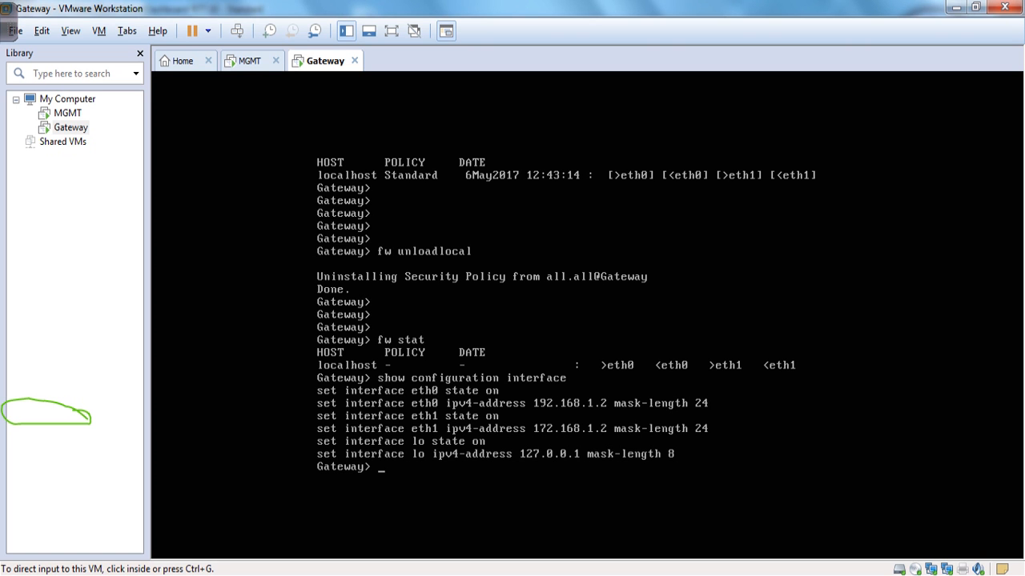
{"action": "key", "text": "ctrl+g"}
{"action": "key", "text": "Return"}
{"action": "key", "text": "Return"}
{"action": "key", "text": "Return"}
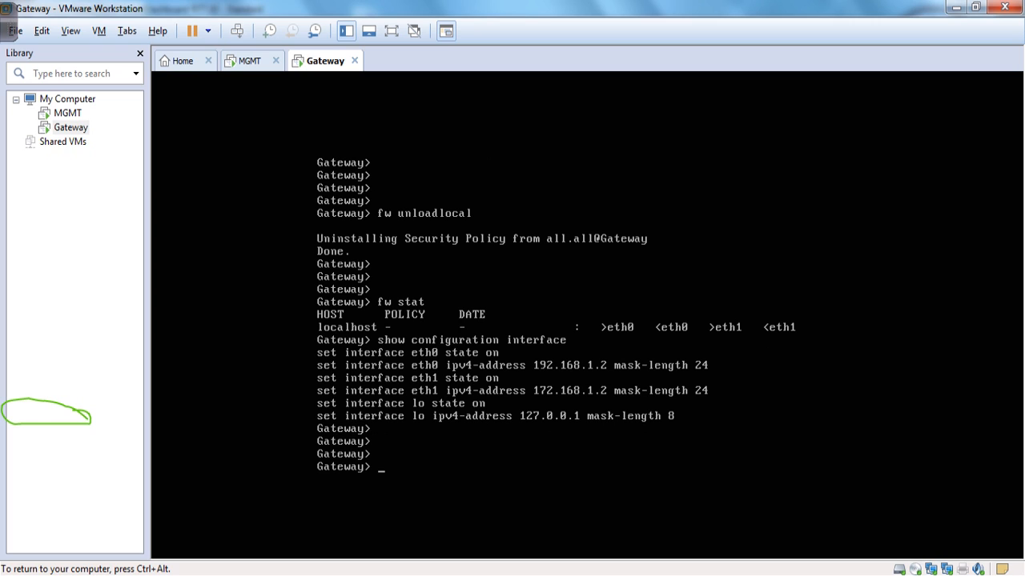
{"action": "key", "text": "Return"}
{"action": "key", "text": "Return"}
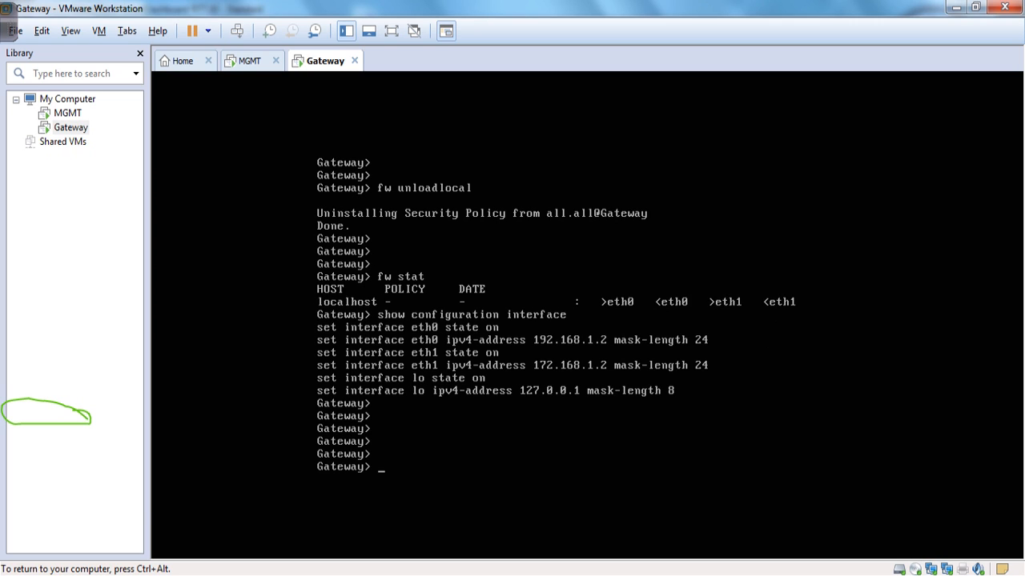
{"action": "key", "text": "Return"}
{"action": "key", "text": "Return"}
{"action": "key", "text": "Return"}
{"action": "key", "text": "Return"}
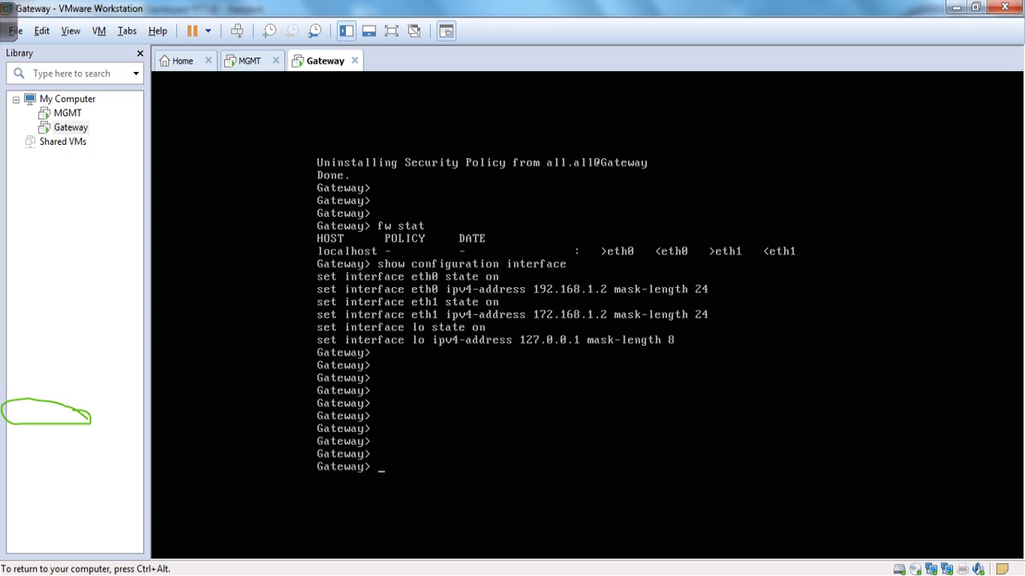
{"action": "key", "text": "Return"}
{"action": "key", "text": "Return"}
{"action": "key", "text": "Return"}
{"action": "key", "text": "Return"}
{"action": "type", "text": "cpconfig"}
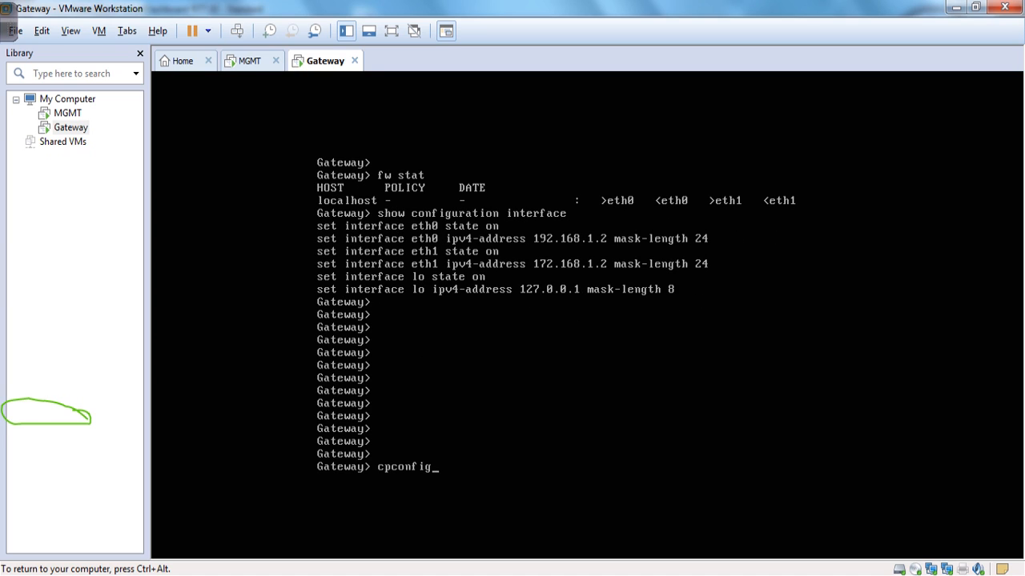
{"action": "key", "text": "Return"}
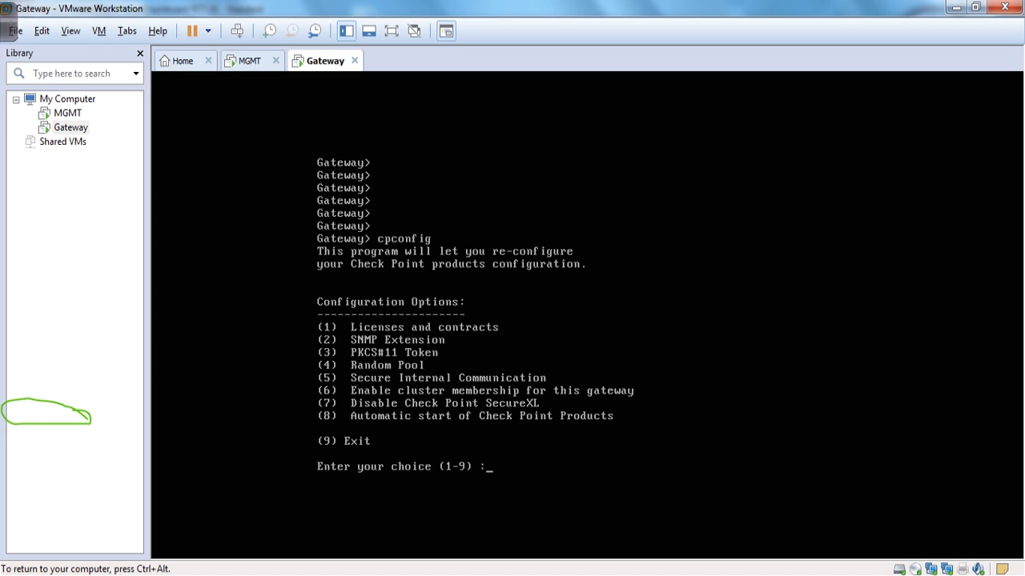
Re-initialize Secure Internal Communication (option 5) with a new activation key, then exit cpconfig.
{"action": "type", "text": "5"}
{"action": "key", "text": "Return"}
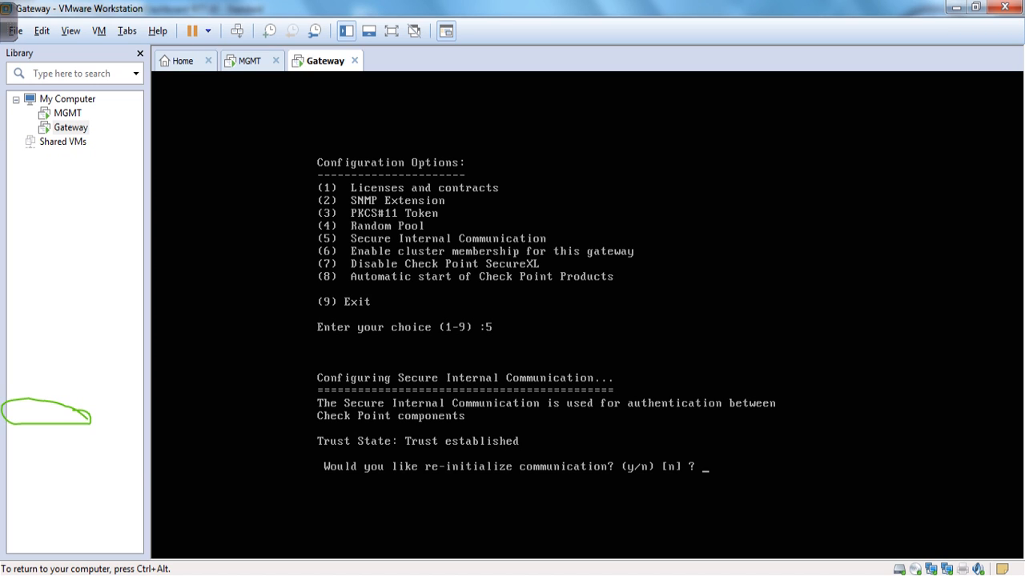
{"action": "type", "text": "y"}
{"action": "key", "text": "Return"}
{"action": "type", "text": "y"}
{"action": "key", "text": "Return"}
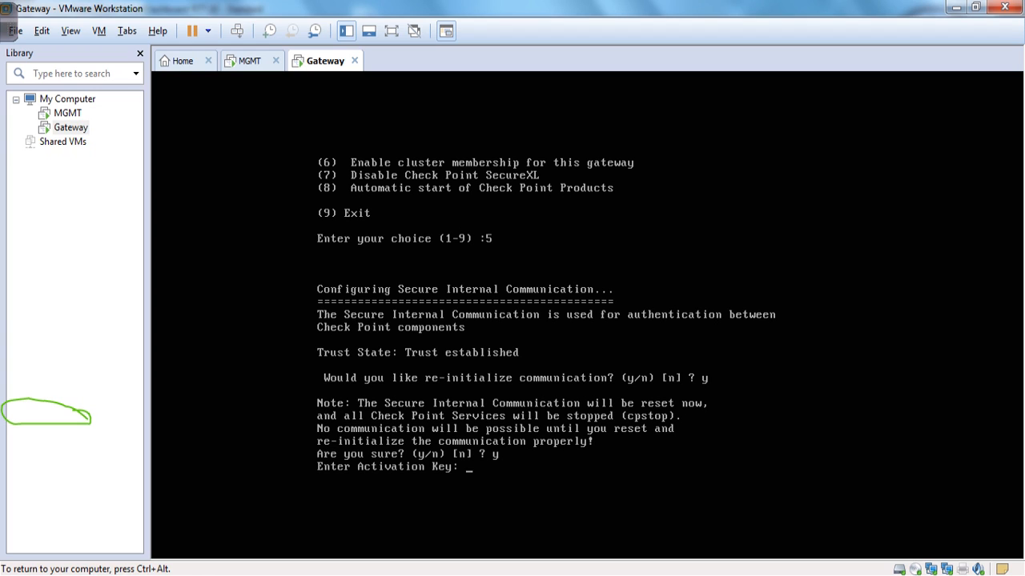
{"action": "key", "text": "Return"}
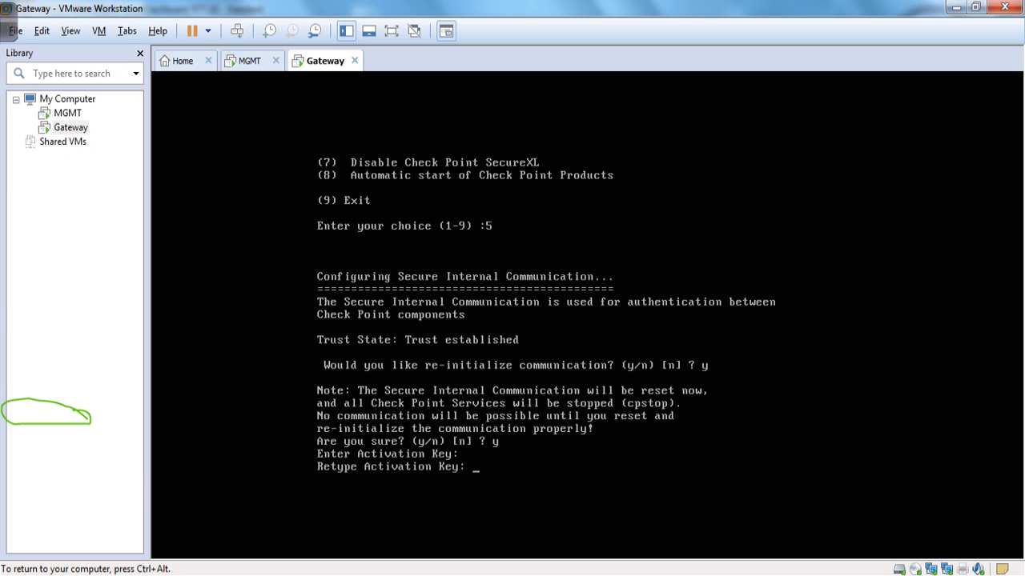
{"action": "key", "text": "Return"}
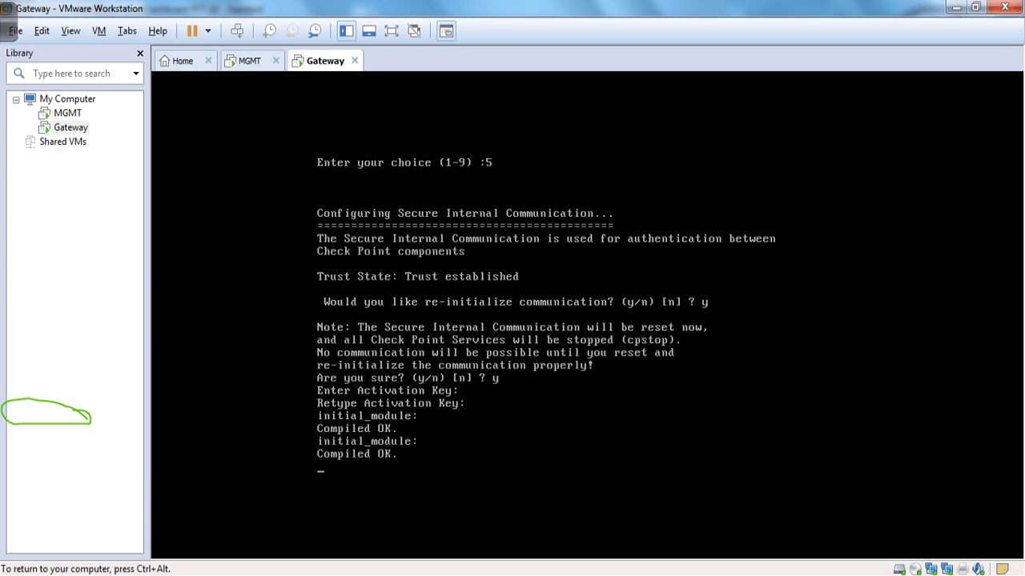
{"action": "type", "text": "9) :9"}
{"action": "key", "text": "Return"}
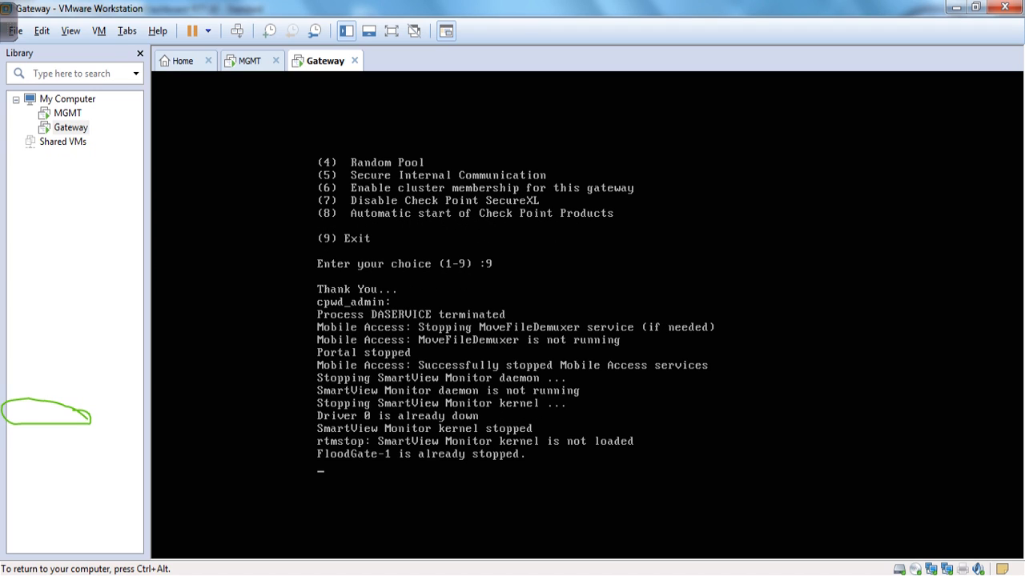
Log back in at the Gateway> prompt and release input to the host.
{"action": "key", "text": "ctrl+alt"}
{"action": "left_click", "coordinate": [10, 24]}
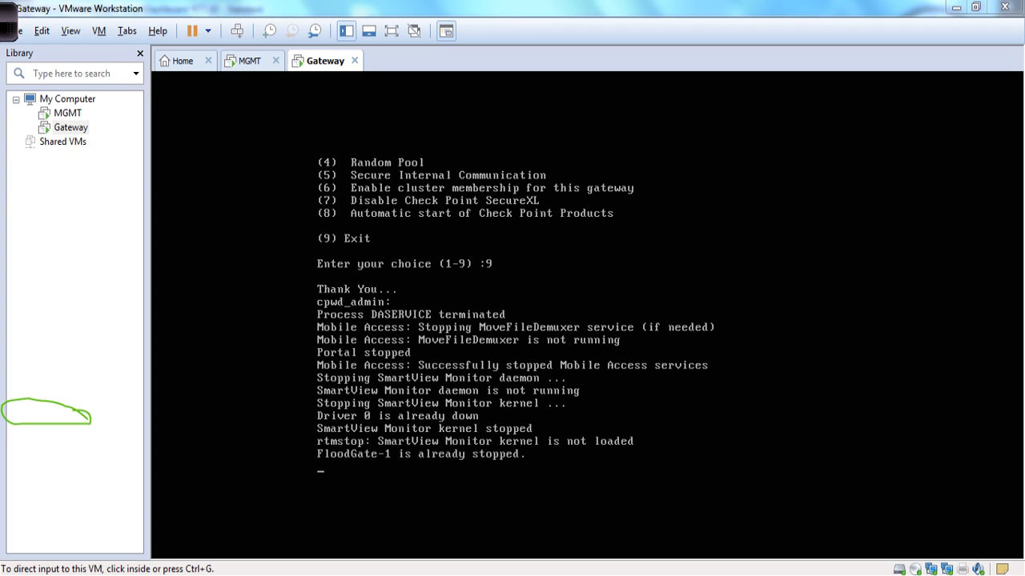
{"action": "left_click", "coordinate": [635, 21]}
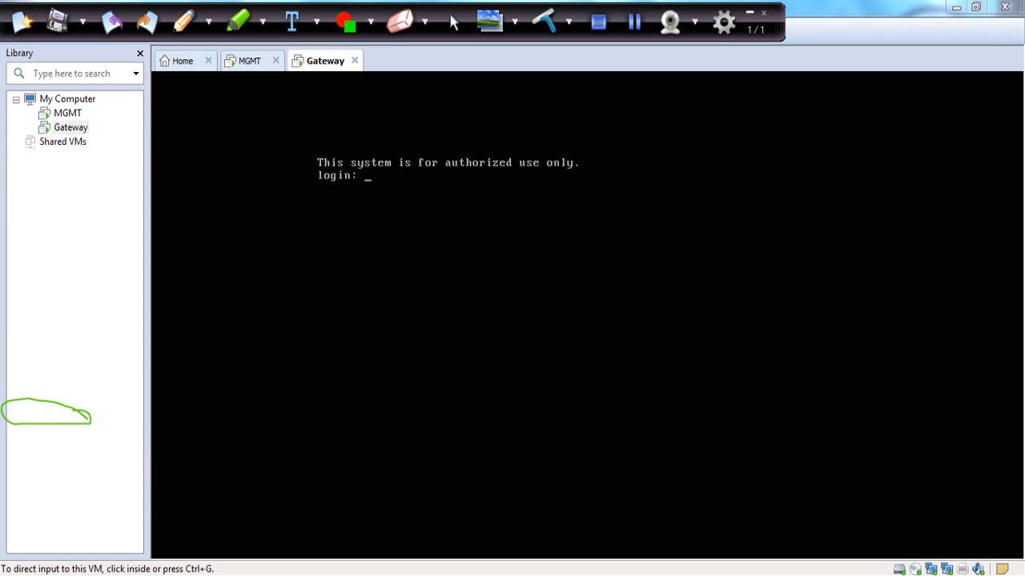
{"action": "key", "text": "ctrl+g"}
{"action": "type", "text": "admin"}
{"action": "key", "text": "Return"}
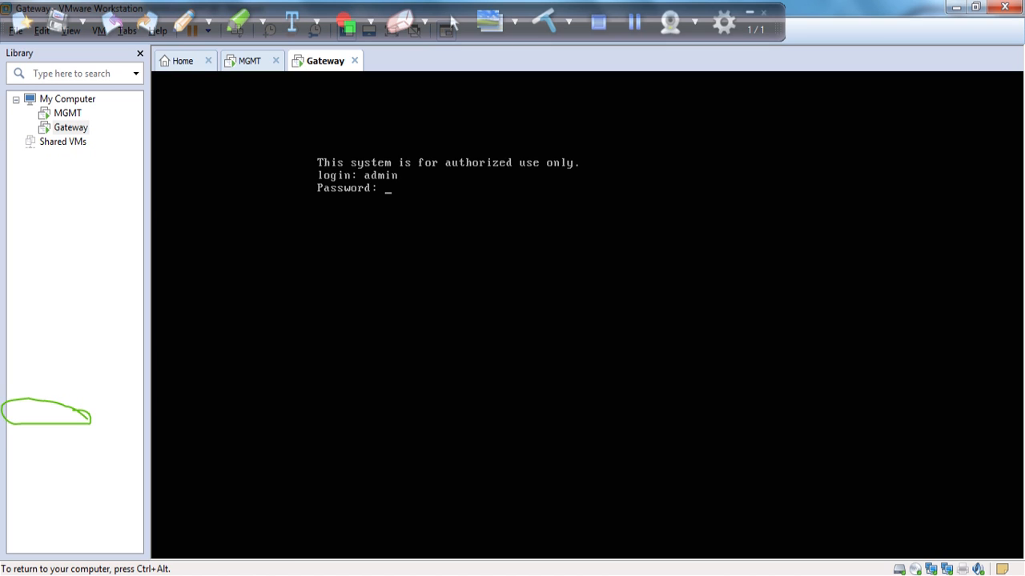
{"action": "key", "text": "Return"}
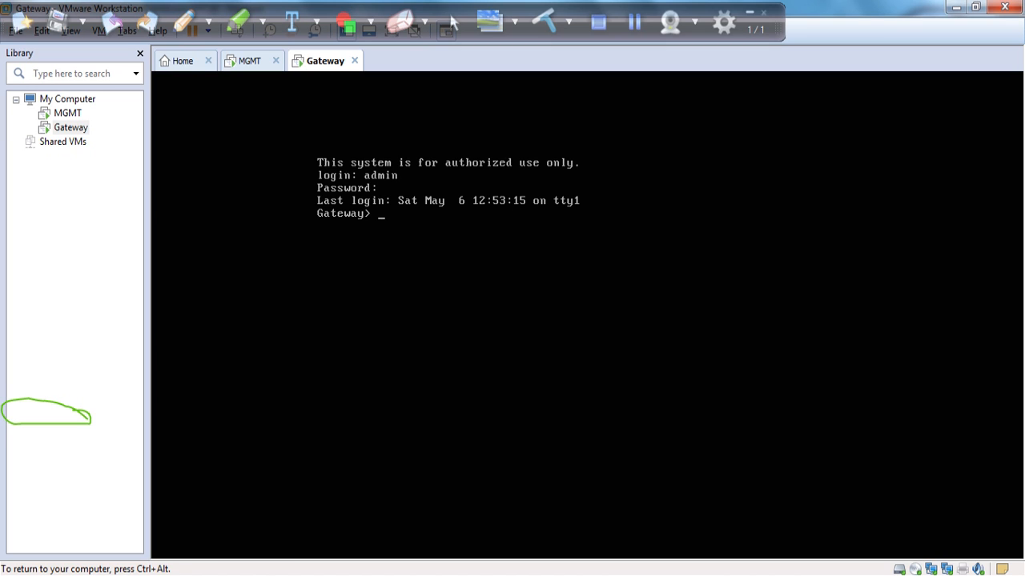
{"action": "key", "text": "ctrl+alt"}
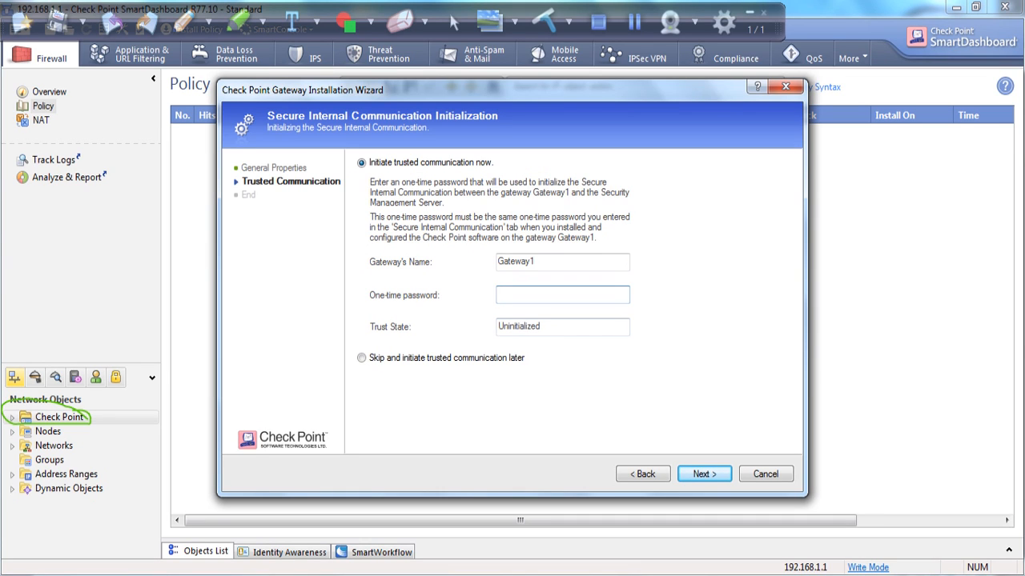
Enter the one-time SIC password to establish trust with Gateway1 and dismiss the topology results.
{"action": "type", "text": "•••••••••"}
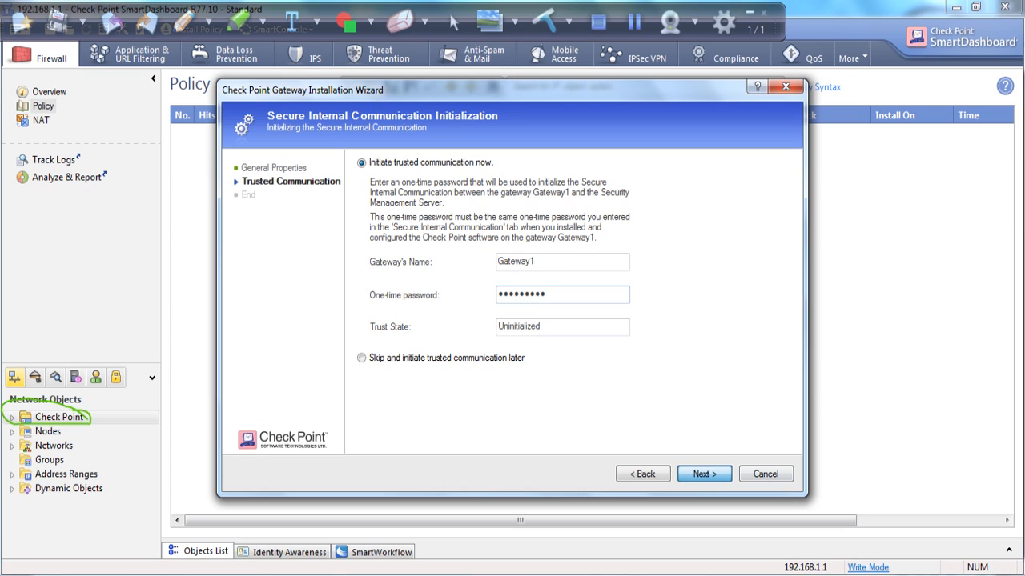
{"action": "key", "text": "Return"}
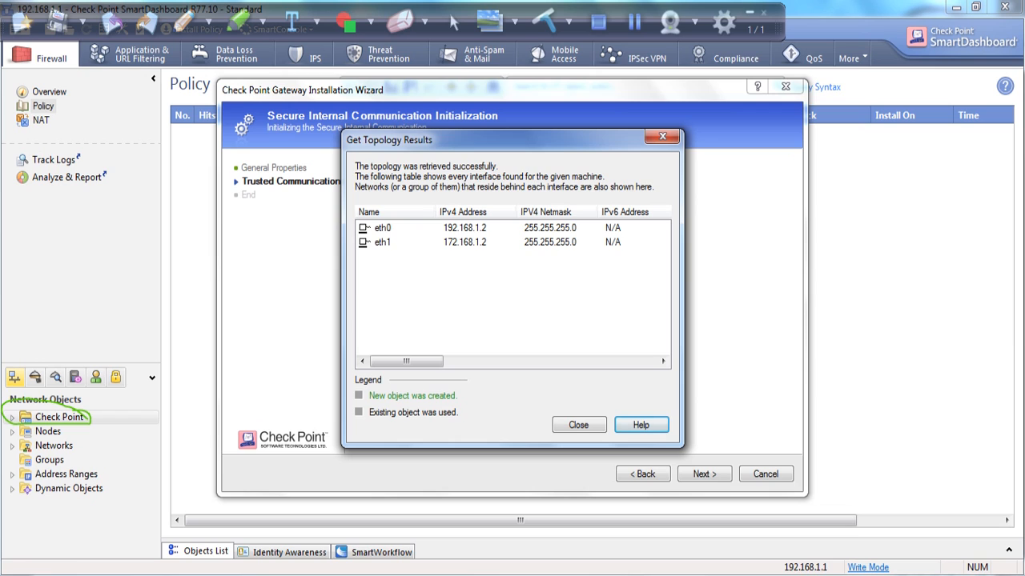
{"action": "left_click", "coordinate": [579, 425]}
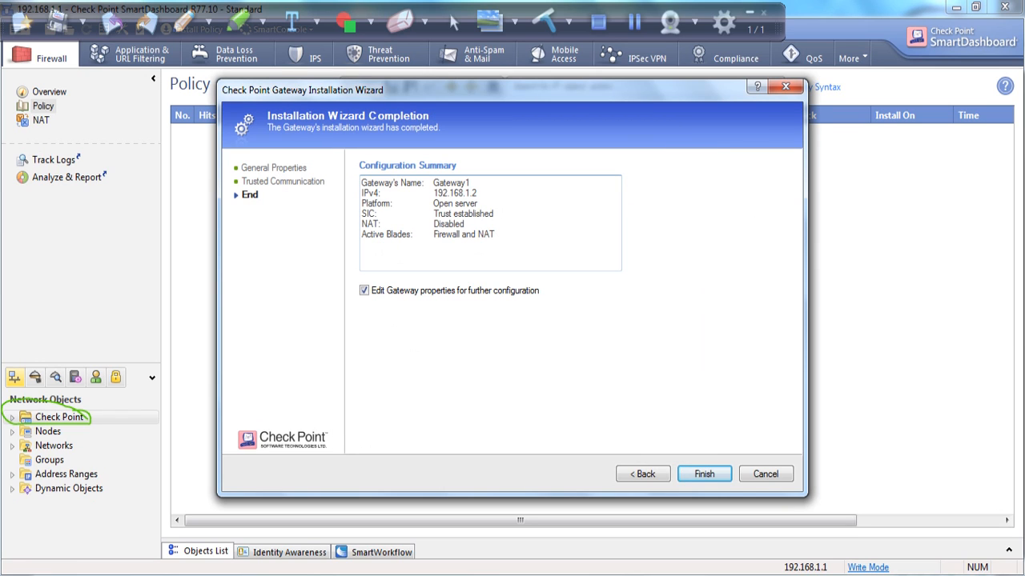
Finish the Gateway1 wizard, cancel its properties, and expand Check Point to list Gateway1 and MGMT.
{"action": "left_click", "coordinate": [704, 474]}
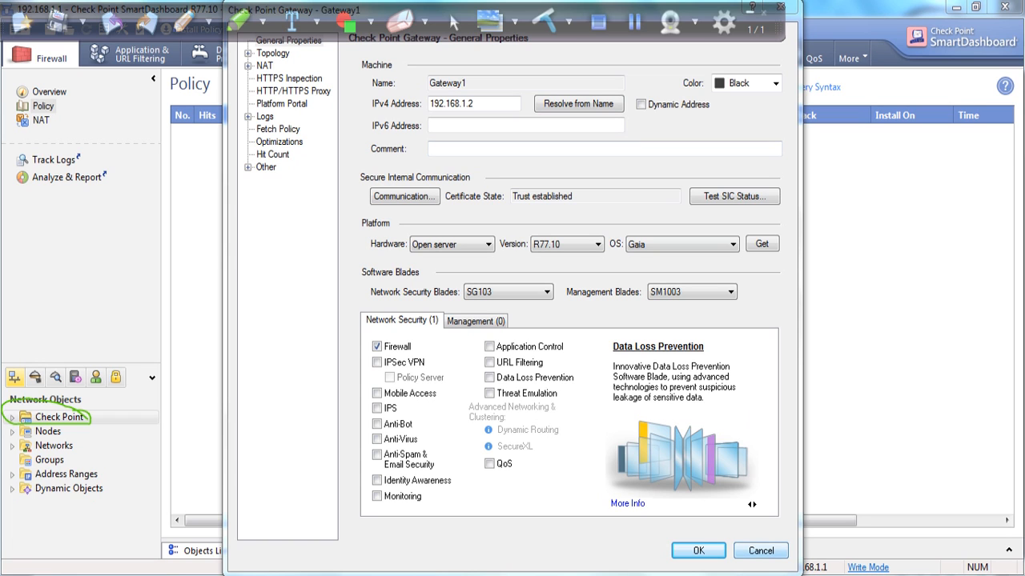
{"action": "left_click", "coordinate": [760, 550]}
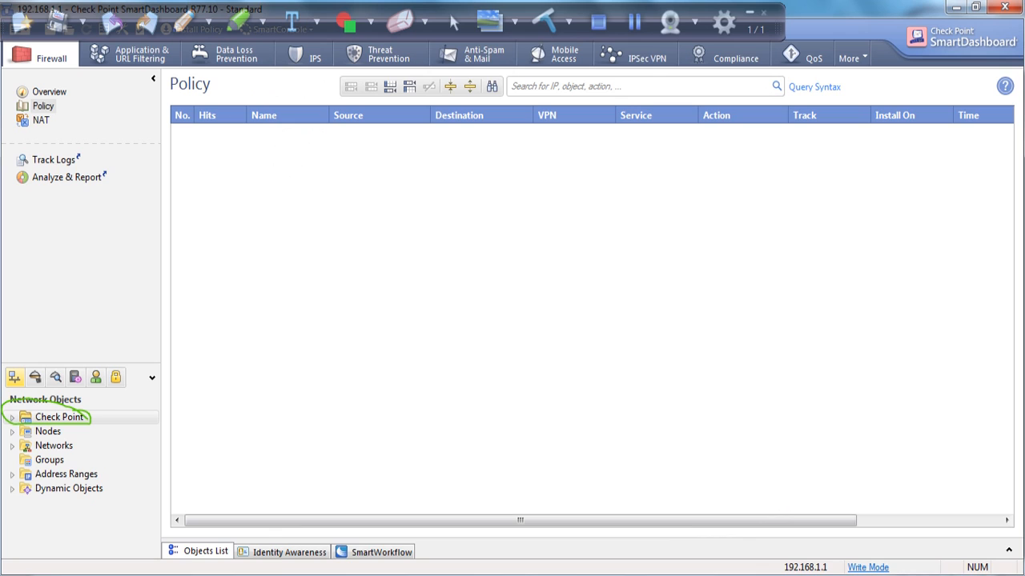
{"action": "left_click", "coordinate": [12, 418]}
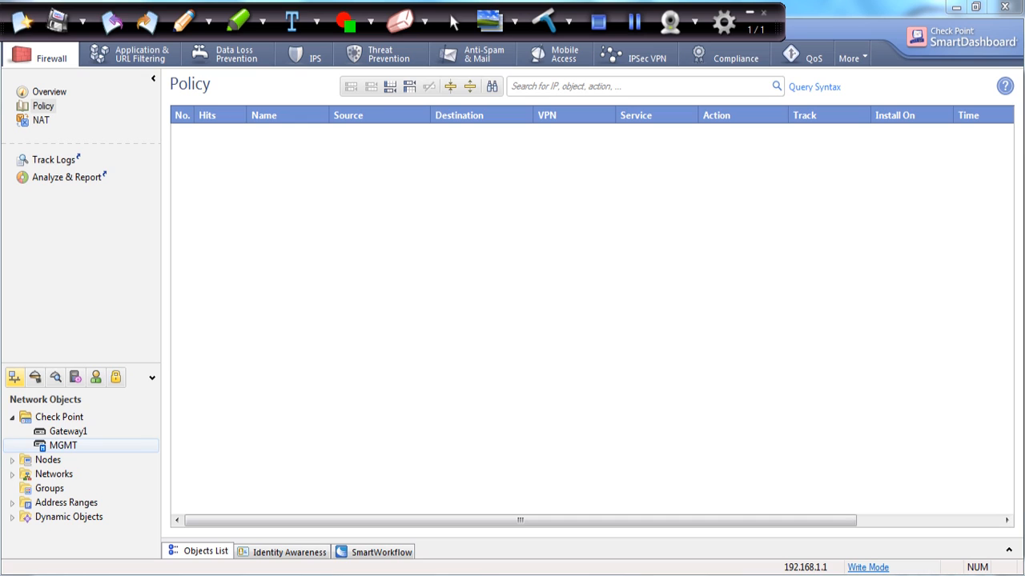
{"action": "left_click", "coordinate": [749, 12]}
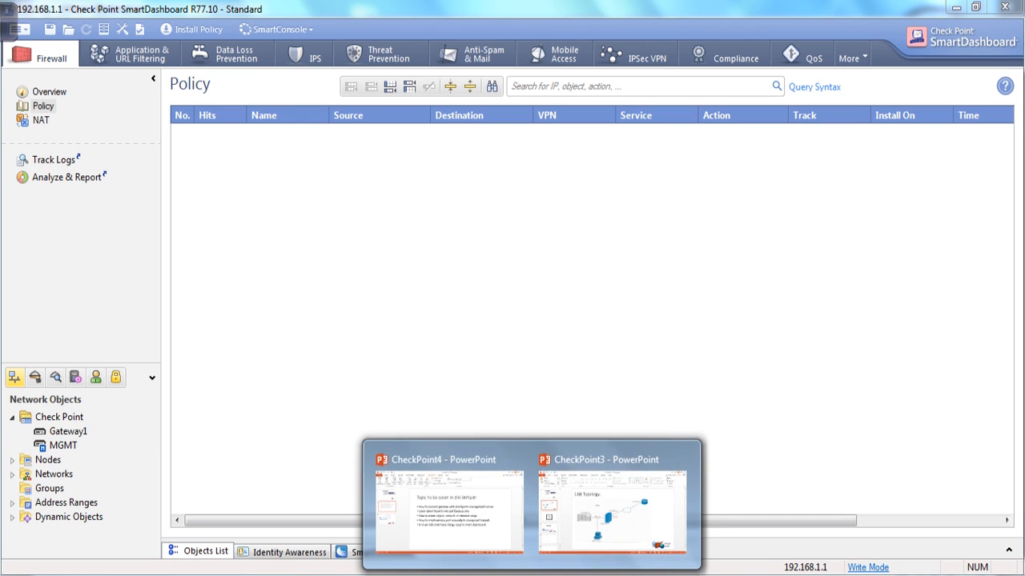
{"action": "left_click", "coordinate": [448, 513]}
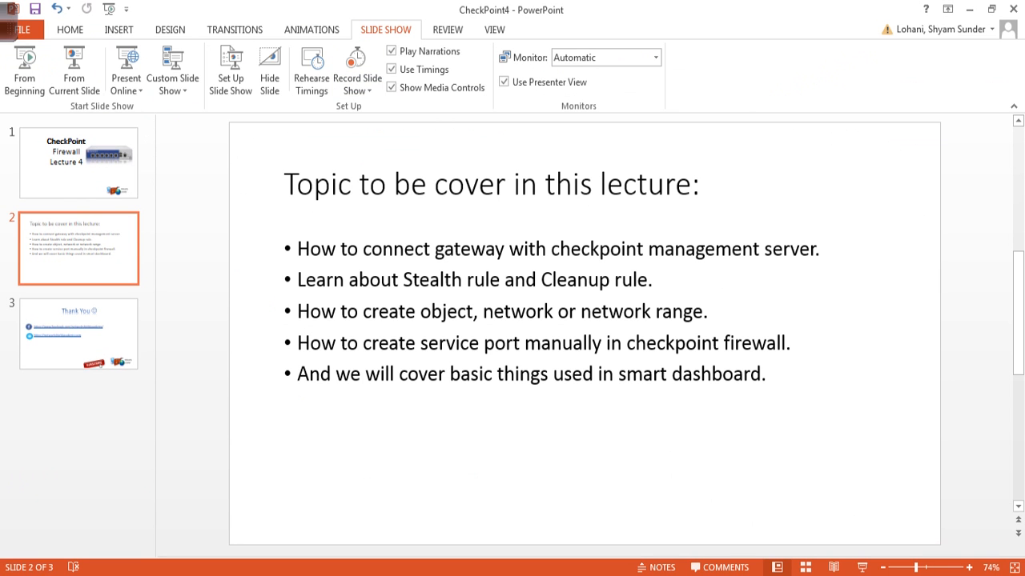
{"action": "left_click_drag", "start_coordinate": [512, 250], "coordinate": [759, 250]}
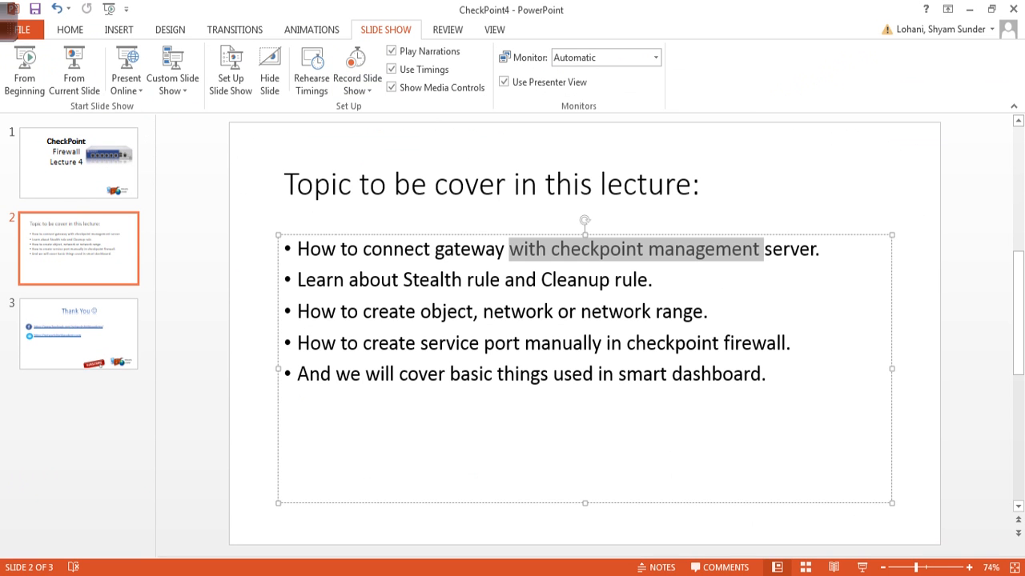
{"action": "left_click", "coordinate": [815, 250]}
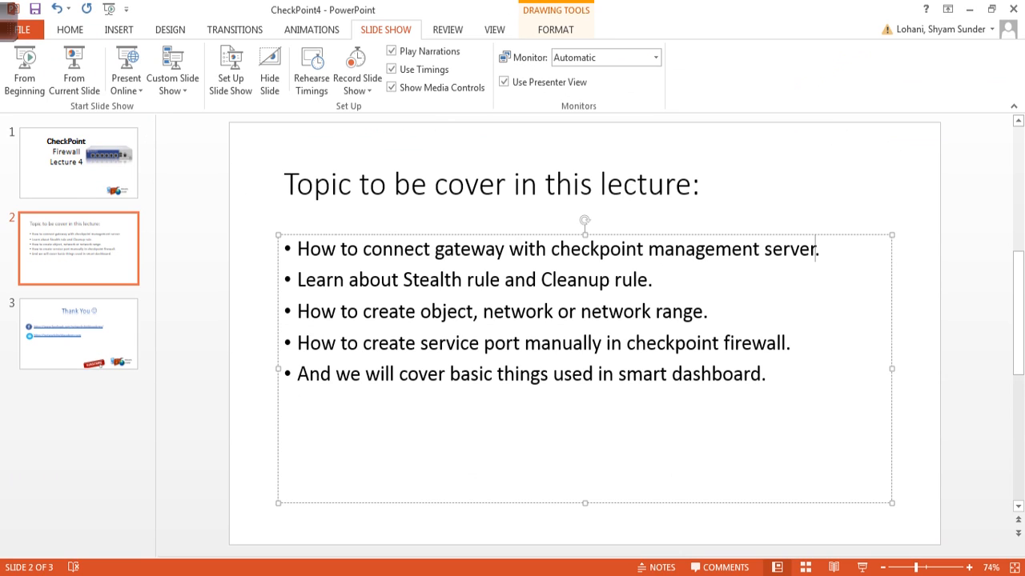
{"action": "left_click_drag", "start_coordinate": [349, 279], "coordinate": [466, 279]}
{"action": "left_click_drag", "start_coordinate": [557, 279], "coordinate": [655, 311]}
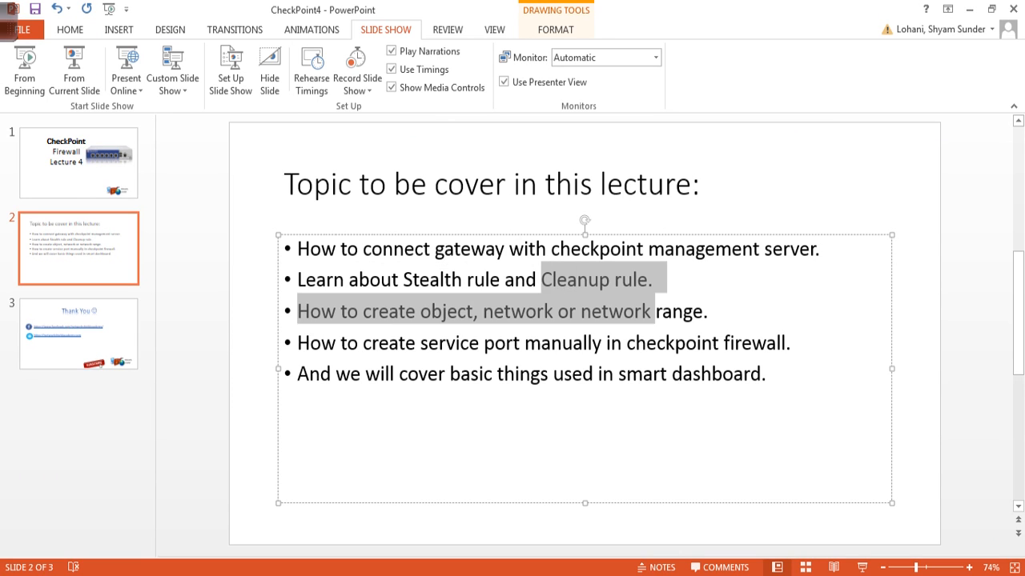
{"action": "left_click", "coordinate": [692, 311]}
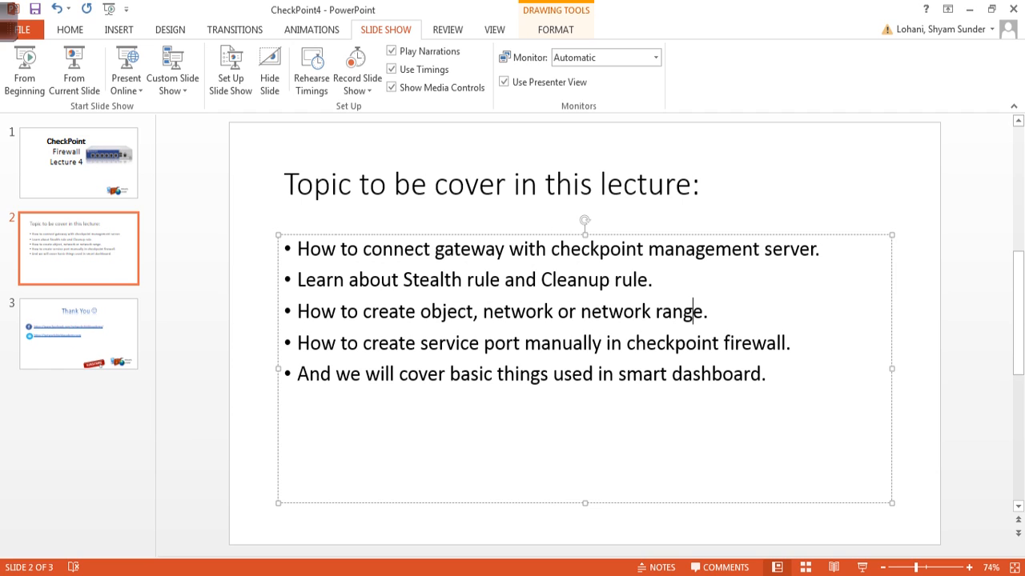
{"action": "left_click_drag", "start_coordinate": [660, 280], "coordinate": [618, 280]}
{"action": "left_click", "coordinate": [969, 9]}
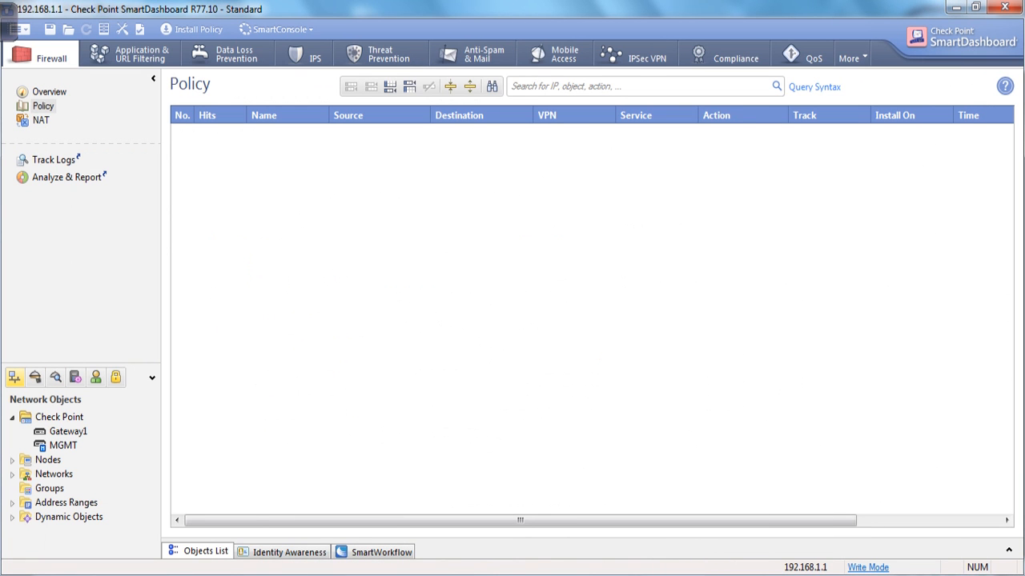
Add rule 1 at the top of the empty policy with Any source, Any destination and drop.
{"action": "right_click", "coordinate": [176, 119]}
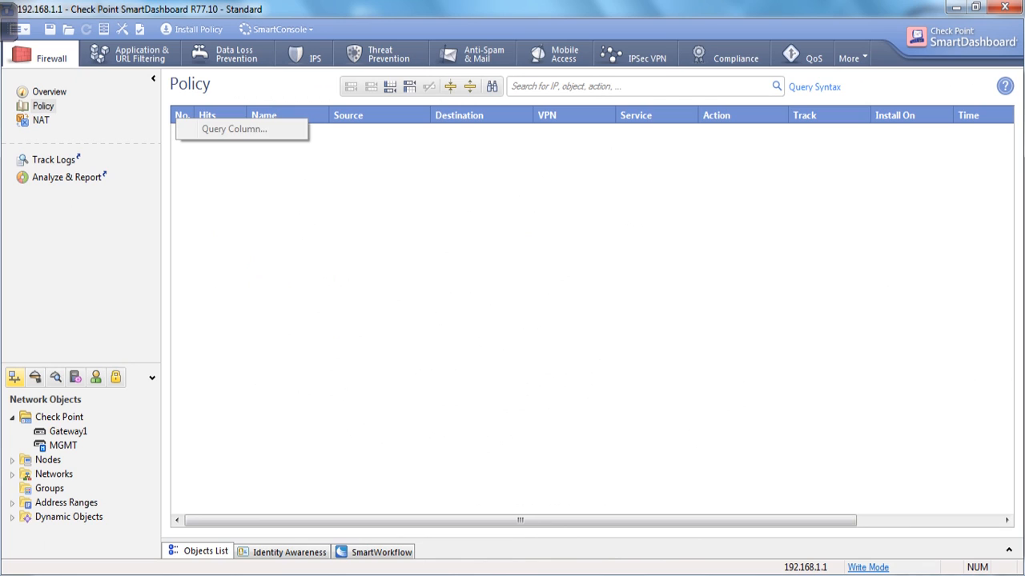
{"action": "key", "text": "Escape"}
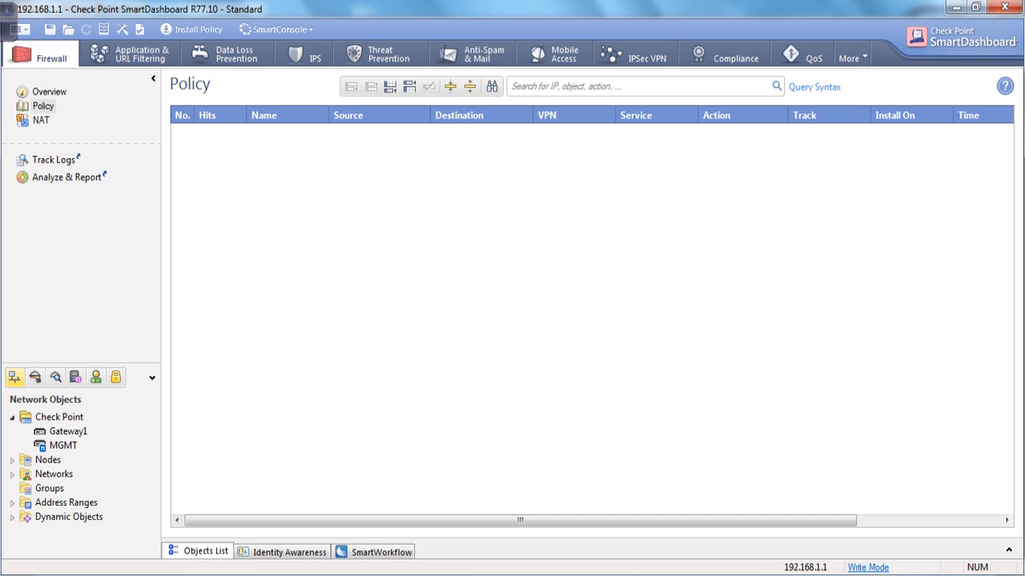
{"action": "left_click", "coordinate": [390, 86]}
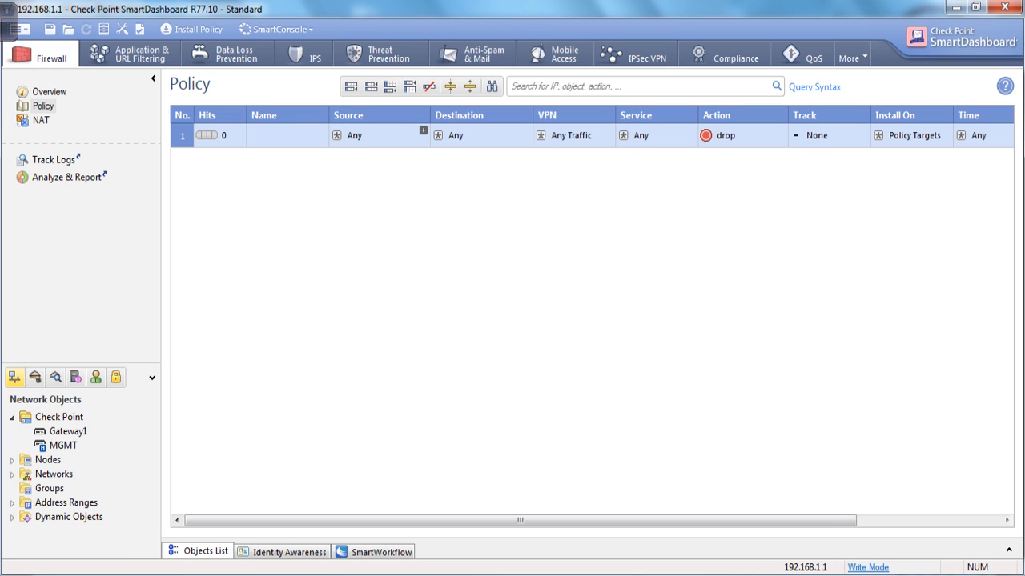
{"action": "left_click", "coordinate": [422, 129]}
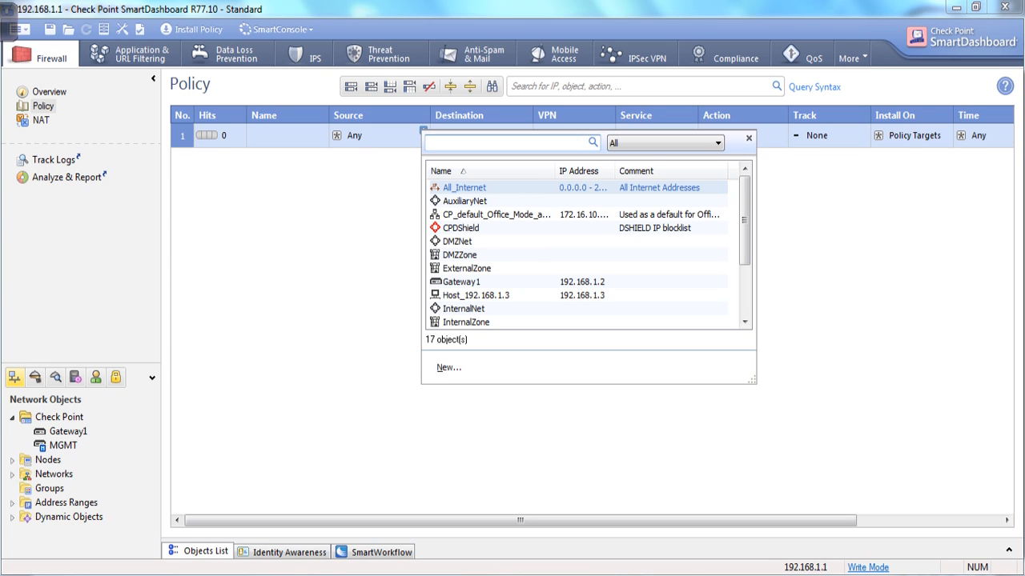
{"action": "key", "text": "super+r"}
Run ipconfig in Command Prompt to find the host's VMnet1 address 192.168.1.3, then minimize it.
{"action": "key", "text": "Return"}
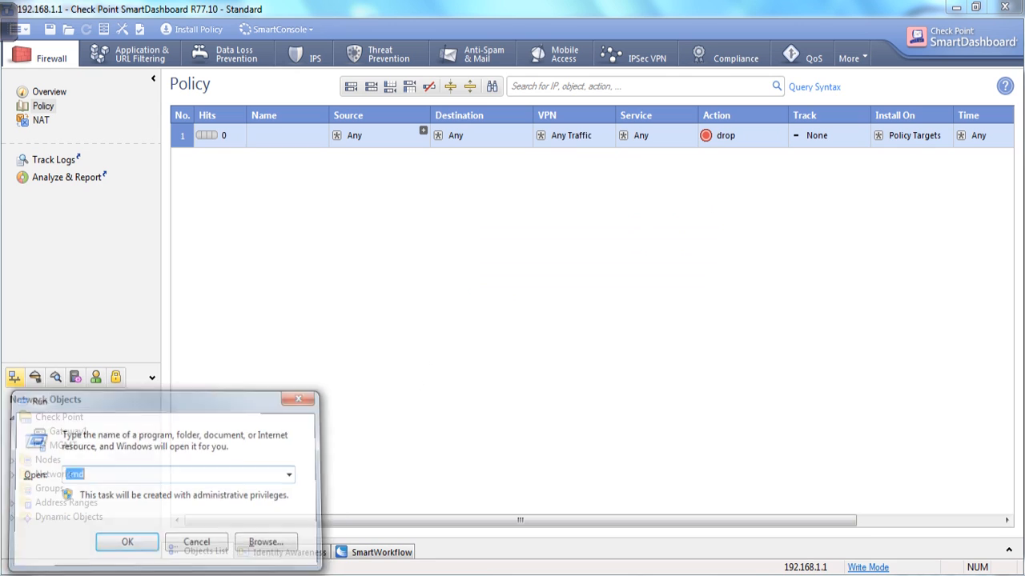
{"action": "type", "text": "ipcon"}
{"action": "key", "text": "BackSpace"}
{"action": "type", "text": "fig"}
{"action": "key", "text": "Return"}
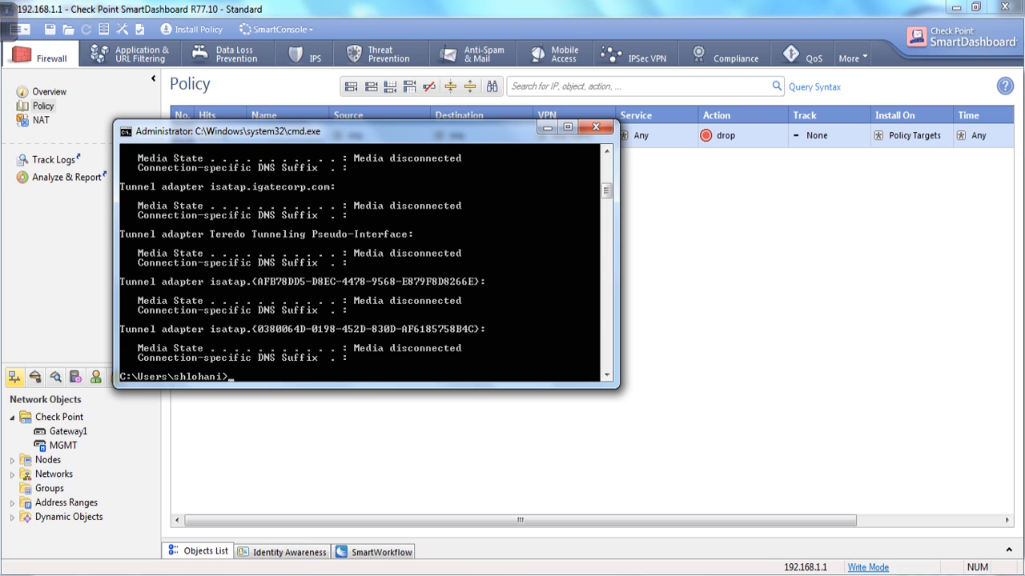
{"action": "scroll", "coordinate": [361, 264], "scroll_direction": "up", "scroll_amount": 9}
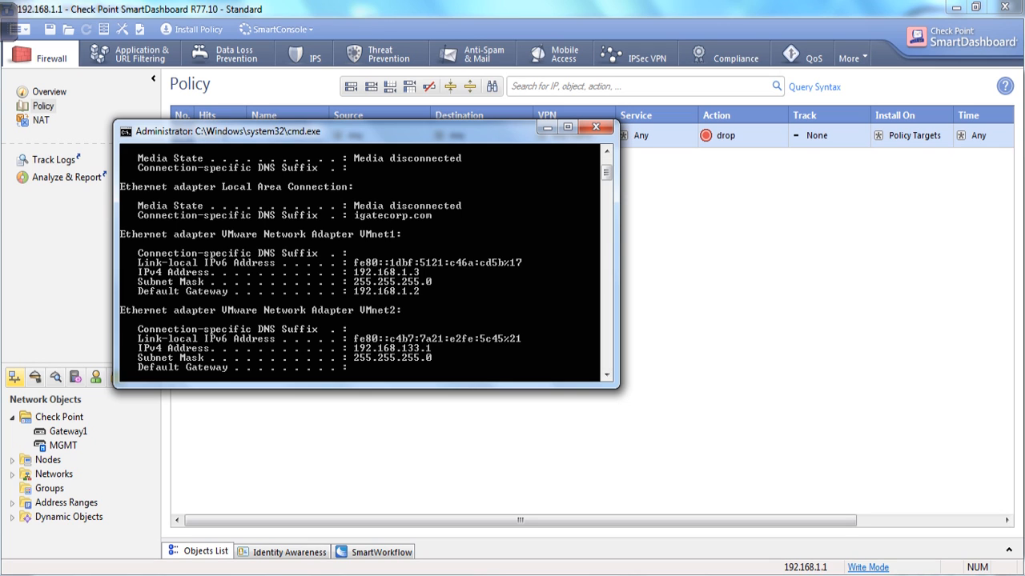
{"action": "left_click", "coordinate": [547, 127]}
Search 192.168 and set Host_192.168.1.3 as rule 1's source.
{"action": "left_click", "coordinate": [423, 130]}
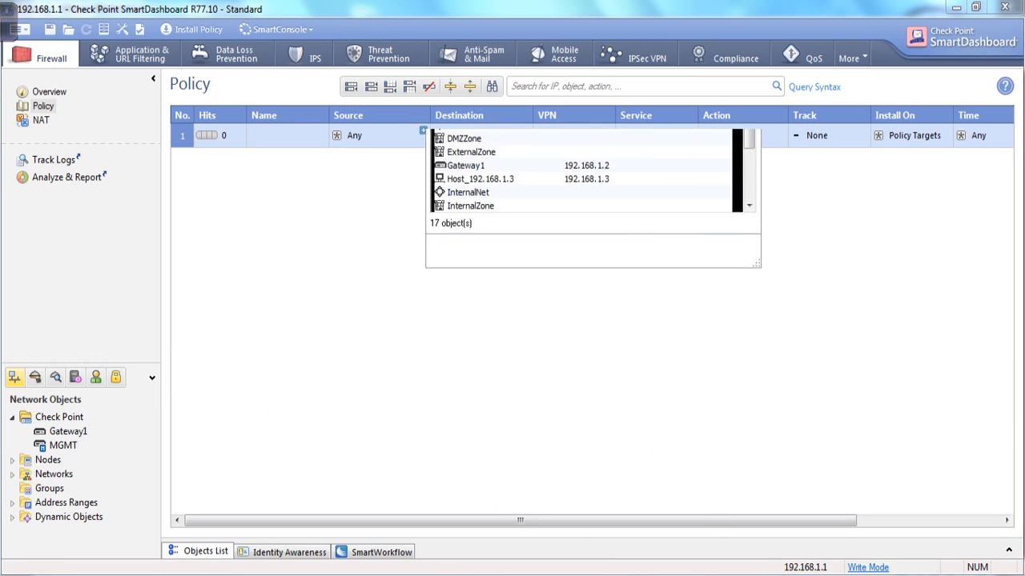
{"action": "type", "text": "192"}
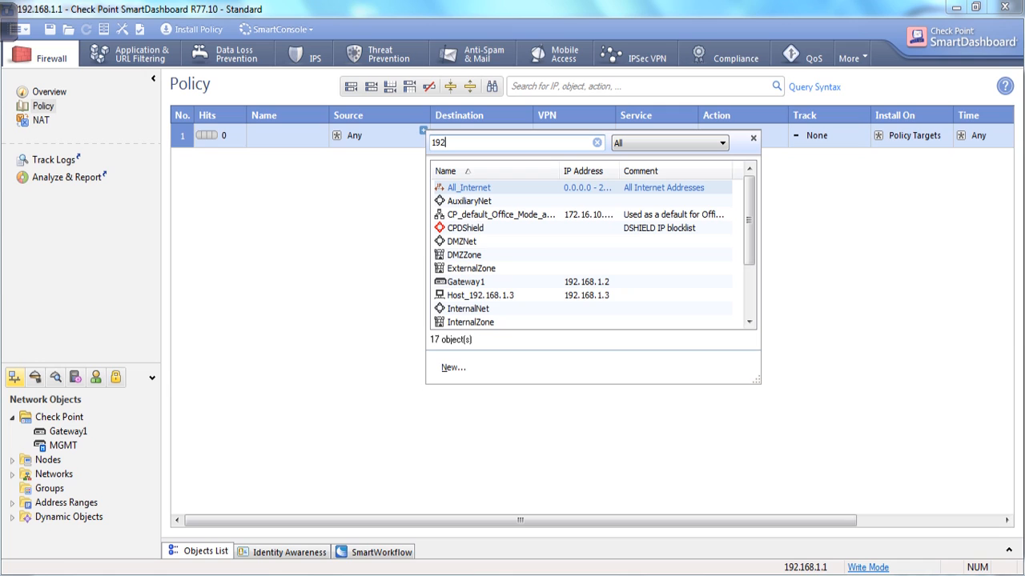
{"action": "type", "text": ".1"}
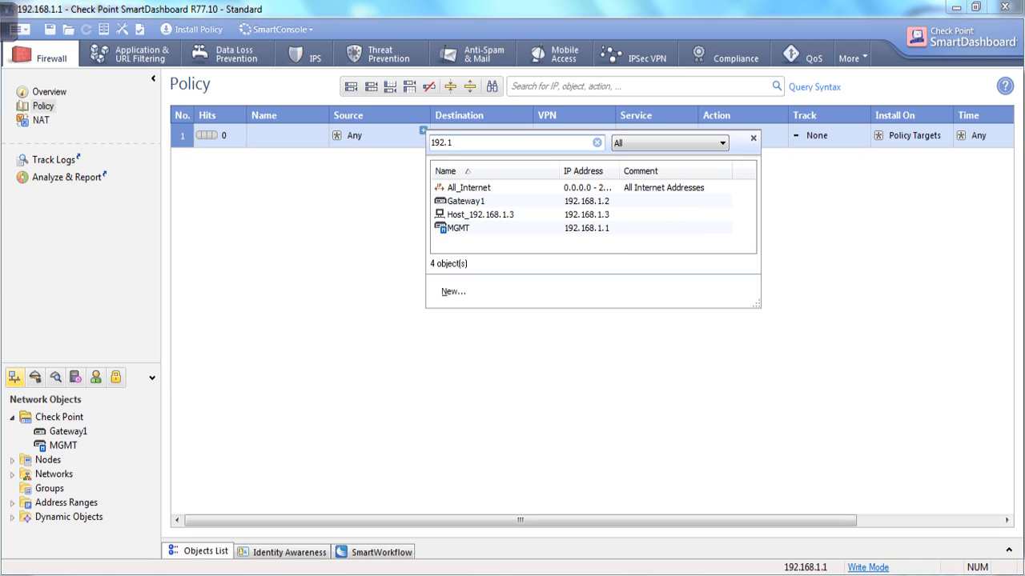
{"action": "type", "text": "68"}
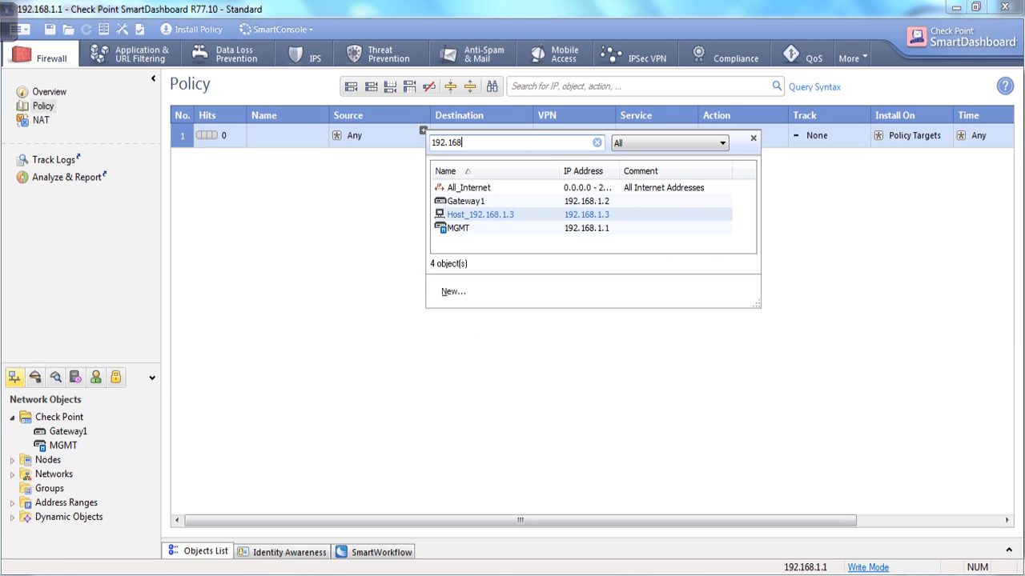
{"action": "left_click", "coordinate": [480, 215]}
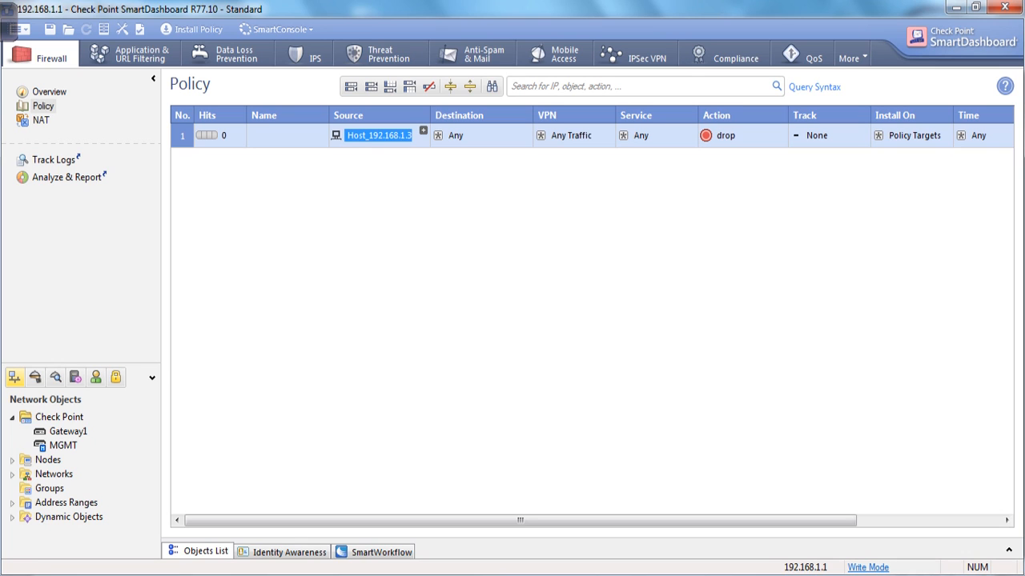
{"action": "left_click", "coordinate": [423, 129]}
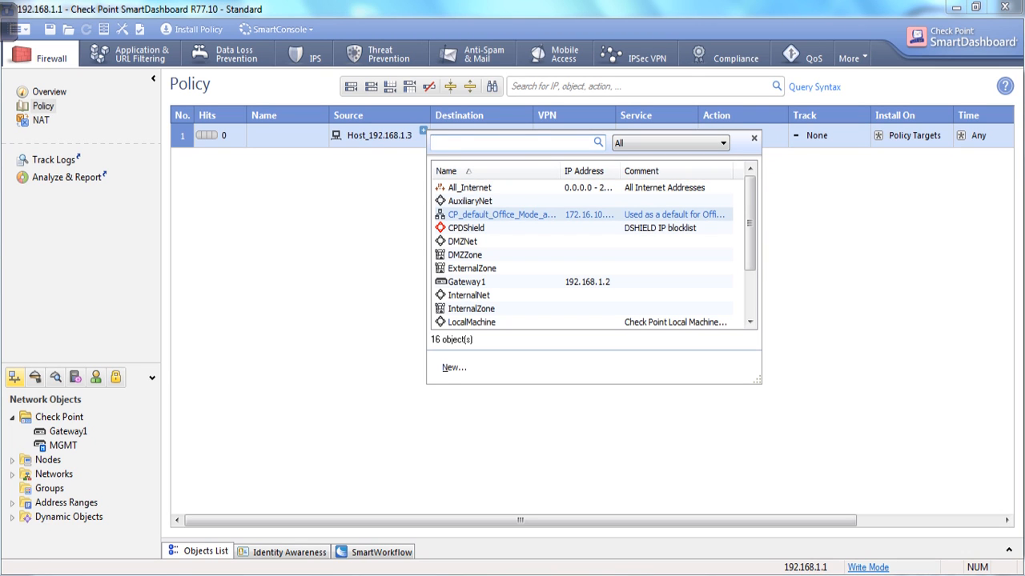
Create Network_192.168.1.0 (192.168.1.0, mask 255.255.255.0) and add it to rule 1's source.
{"action": "left_click", "coordinate": [453, 367]}
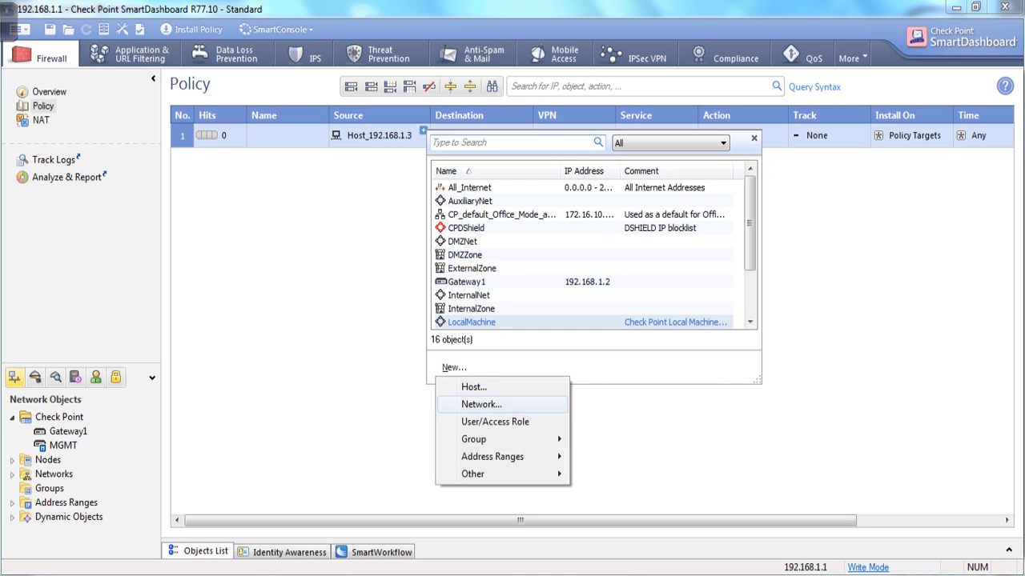
{"action": "left_click", "coordinate": [481, 404]}
{"action": "type", "text": "Network_"}
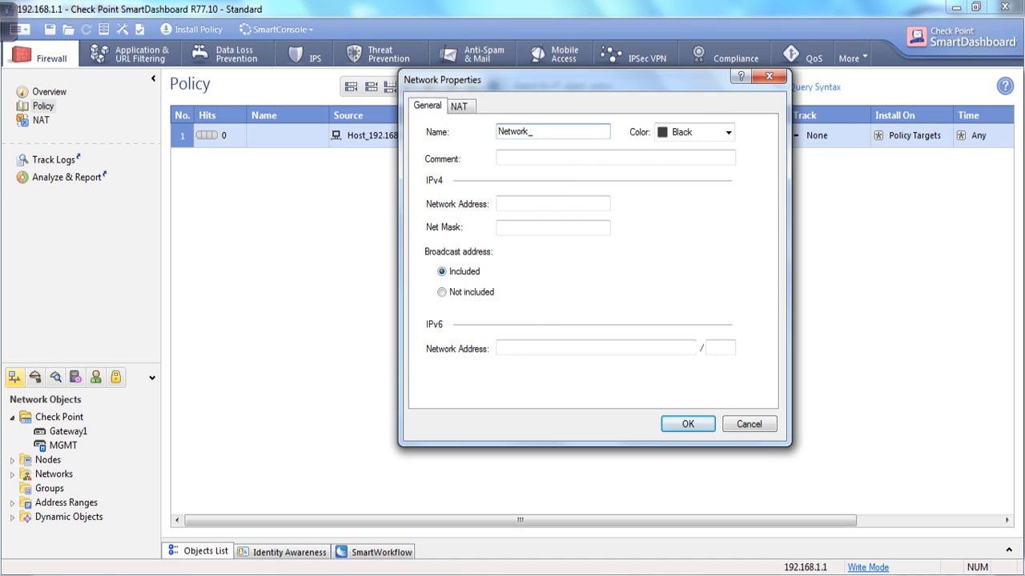
{"action": "type", "text": "192.168.1.0"}
{"action": "left_click", "coordinate": [552, 205]}
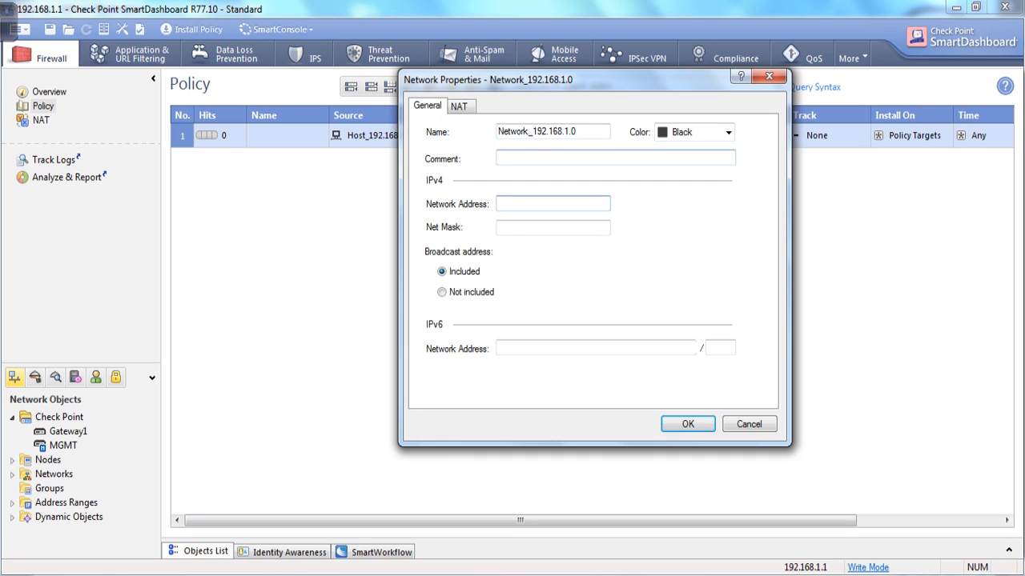
{"action": "left_click_drag", "start_coordinate": [577, 131], "coordinate": [533, 131]}
{"action": "key", "text": "ctrl+c"}
{"action": "left_click", "coordinate": [553, 204]}
{"action": "key", "text": "ctrl+v"}
{"action": "left_click", "coordinate": [552, 229]}
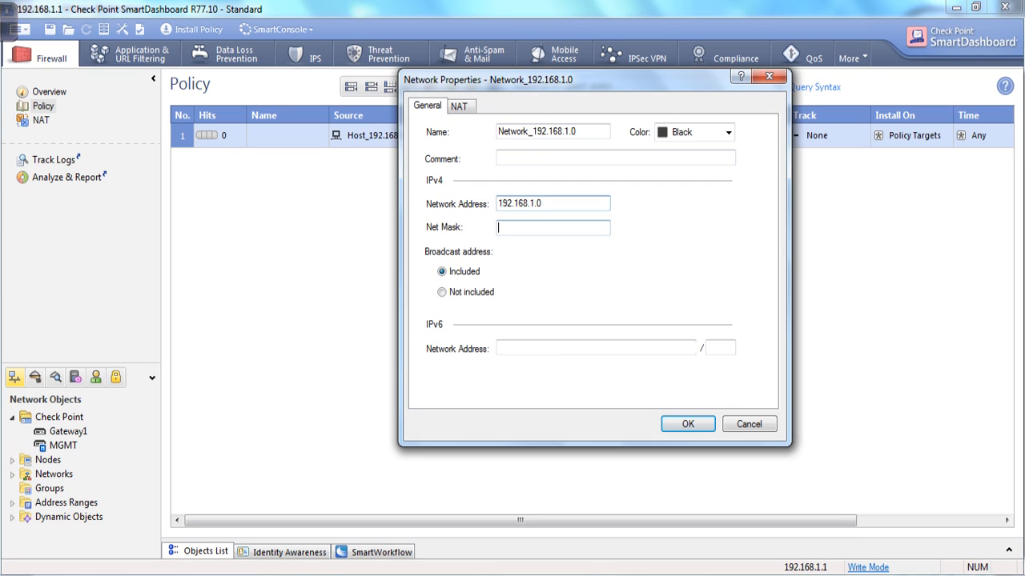
{"action": "type", "text": "255.255.255.0"}
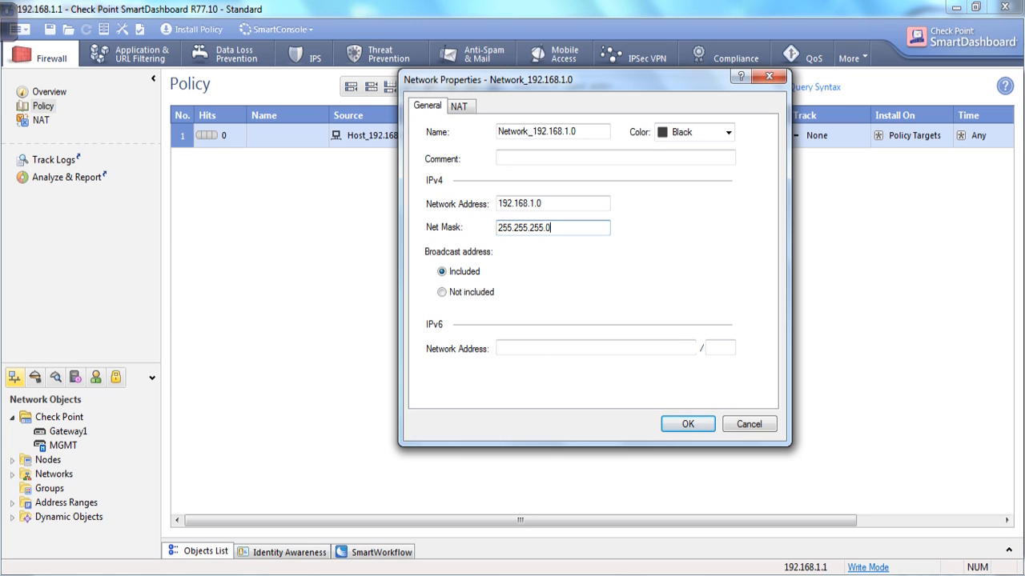
{"action": "key", "text": "Return"}
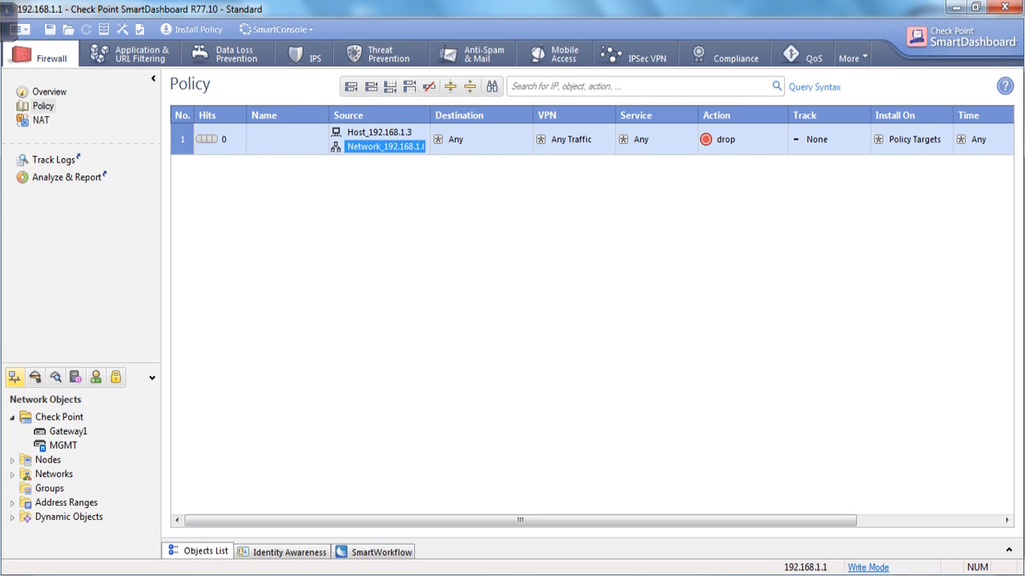
Set rule 1's destination to MGMT and Gateway1.
{"action": "left_click", "coordinate": [525, 130]}
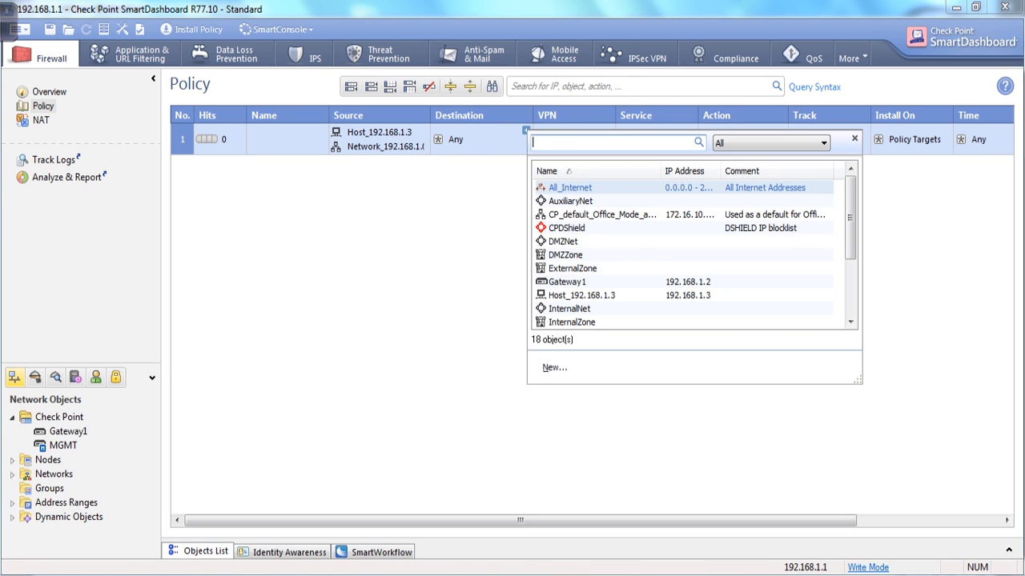
{"action": "scroll", "coordinate": [680, 254], "scroll_direction": "down", "scroll_amount": 3}
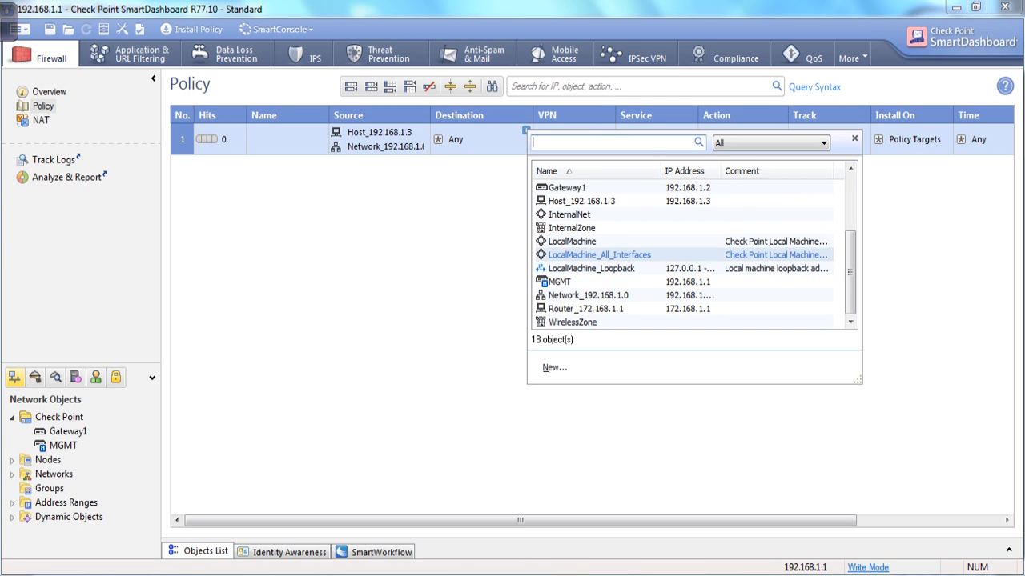
{"action": "left_click", "coordinate": [559, 282]}
{"action": "left_click", "coordinate": [526, 130]}
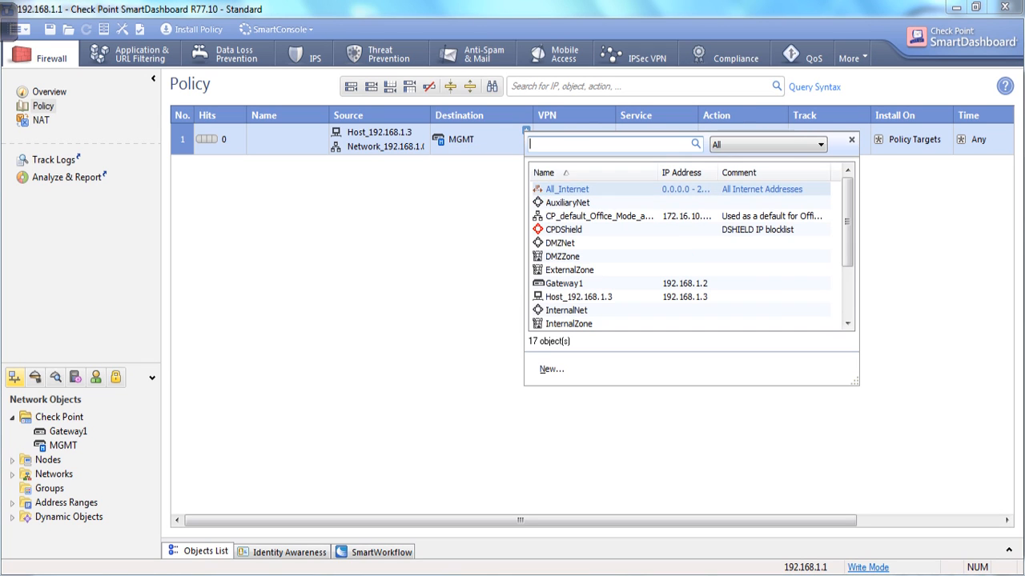
{"action": "left_click", "coordinate": [563, 284]}
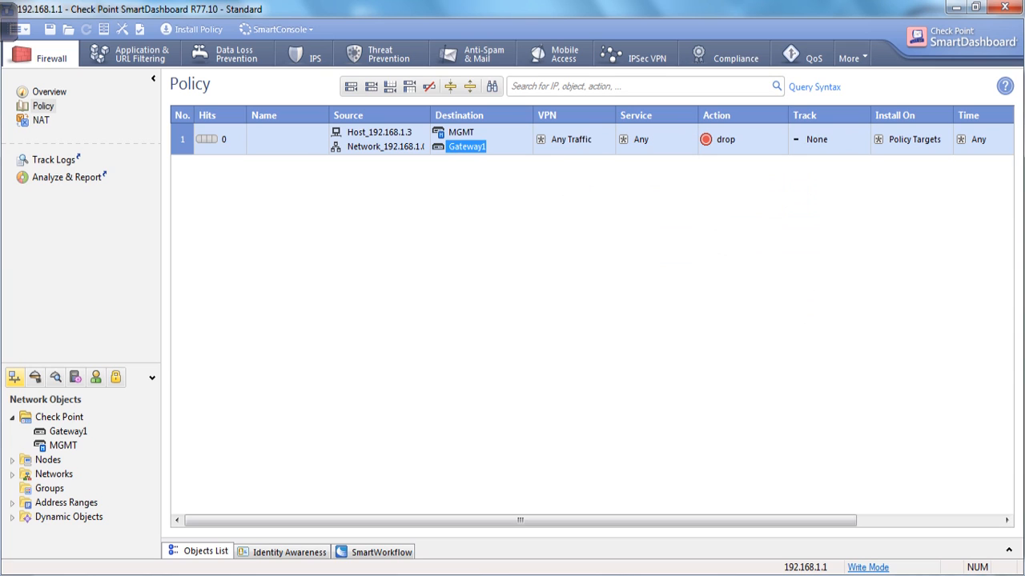
Make rule 1 accept matching traffic with Log tracking.
{"action": "right_click", "coordinate": [724, 145]}
{"action": "left_click", "coordinate": [756, 177]}
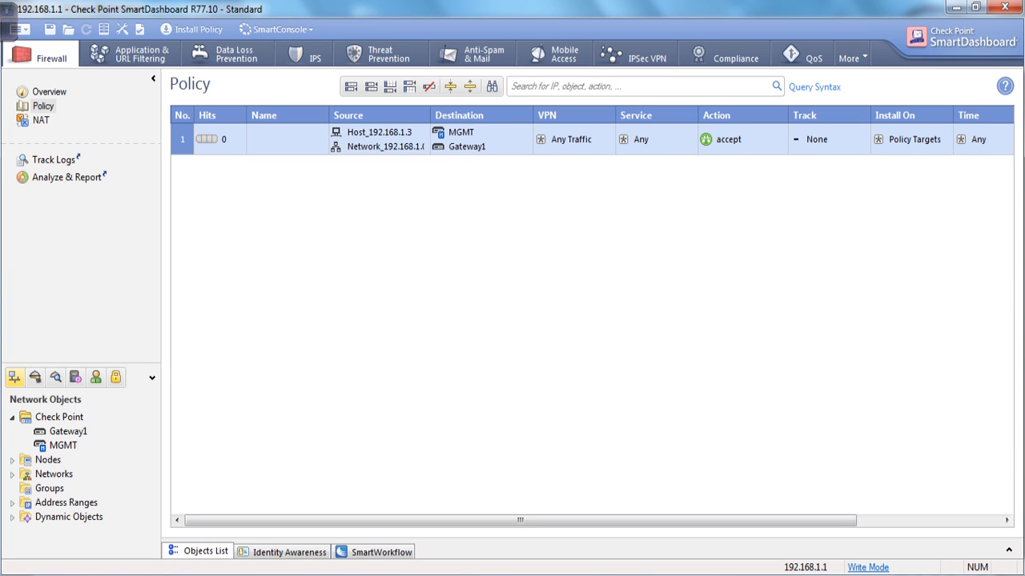
{"action": "right_click", "coordinate": [799, 137]}
{"action": "left_click", "coordinate": [826, 162]}
Comment rule 1 as 'Management Rule'.
{"action": "left_click_drag", "start_coordinate": [521, 520], "coordinate": [663, 520]}
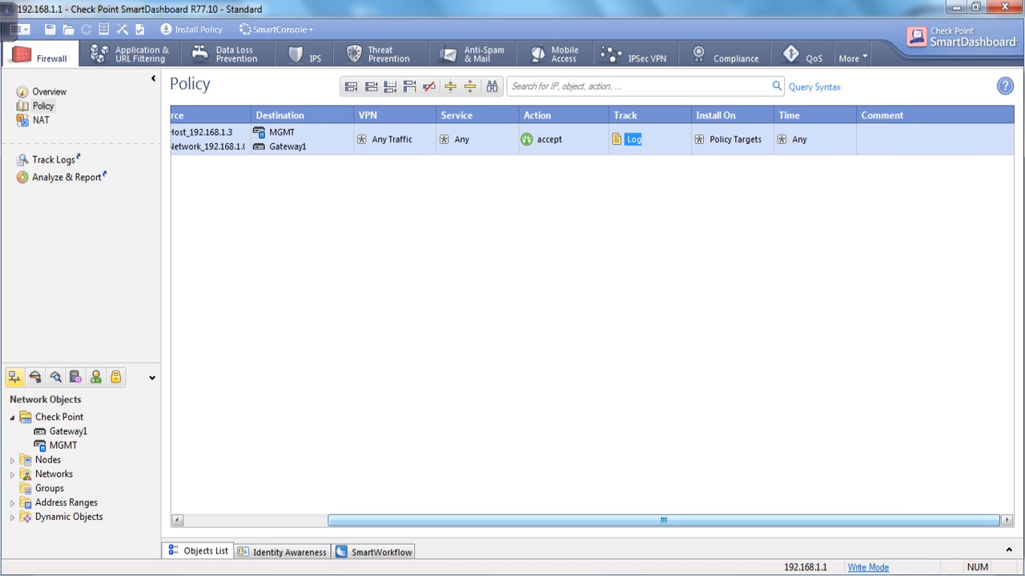
{"action": "double_click", "coordinate": [900, 139]}
{"action": "type", "text": "Mana"}
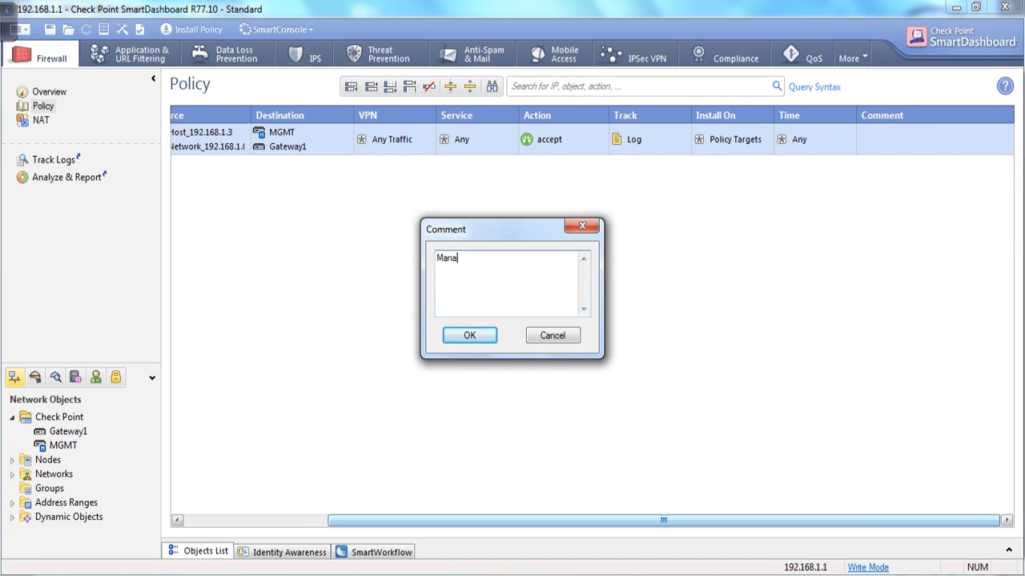
{"action": "type", "text": "gement Rule"}
{"action": "key", "text": "Return"}
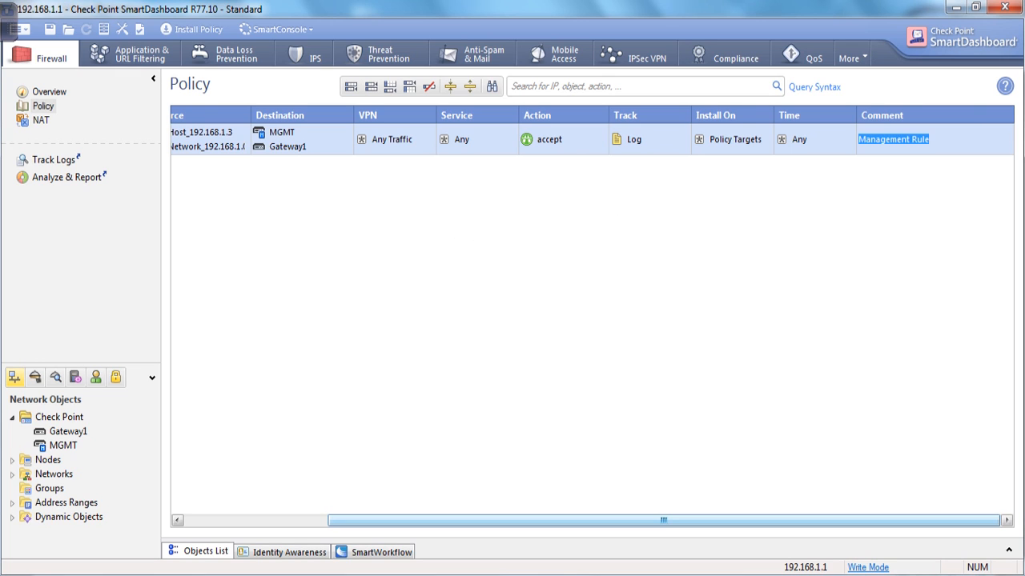
{"action": "left_click_drag", "start_coordinate": [663, 520], "coordinate": [519, 521]}
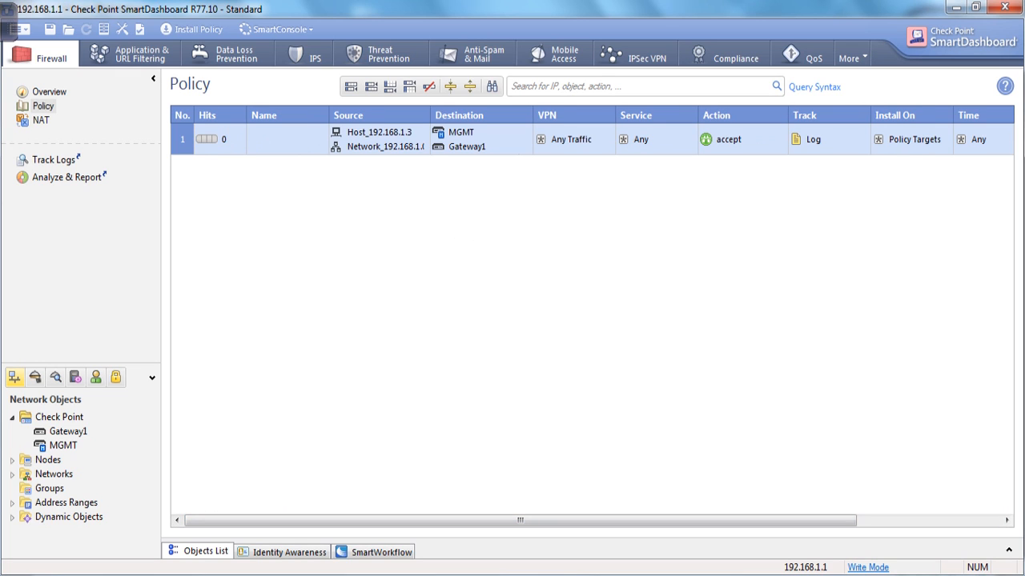
{"action": "right_click", "coordinate": [189, 147]}
{"action": "mouse_move", "coordinate": [233, 160]}
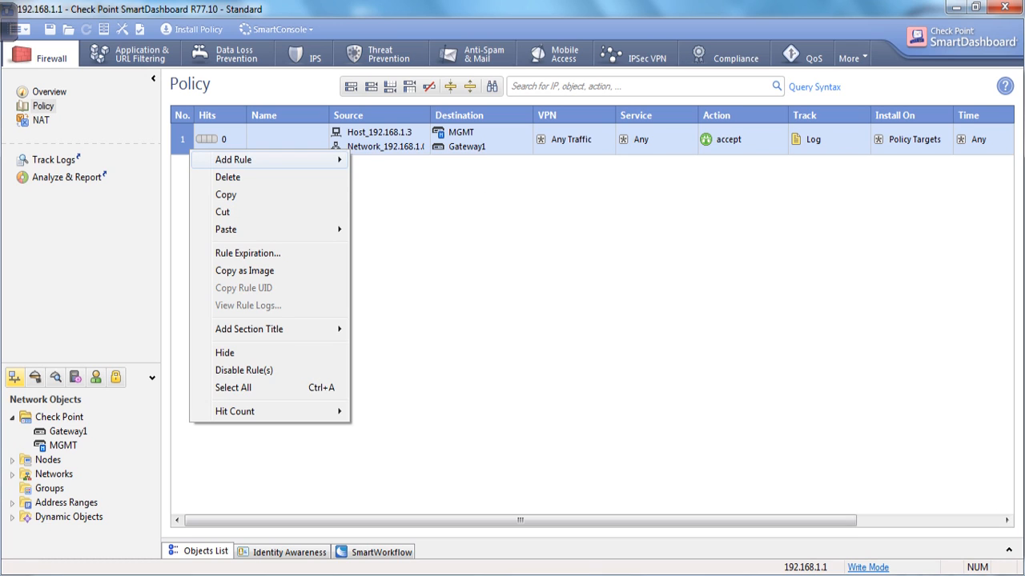
Insert rule 2 below rule 1 and copy Gateway1 into its destination.
{"action": "left_click", "coordinate": [384, 177]}
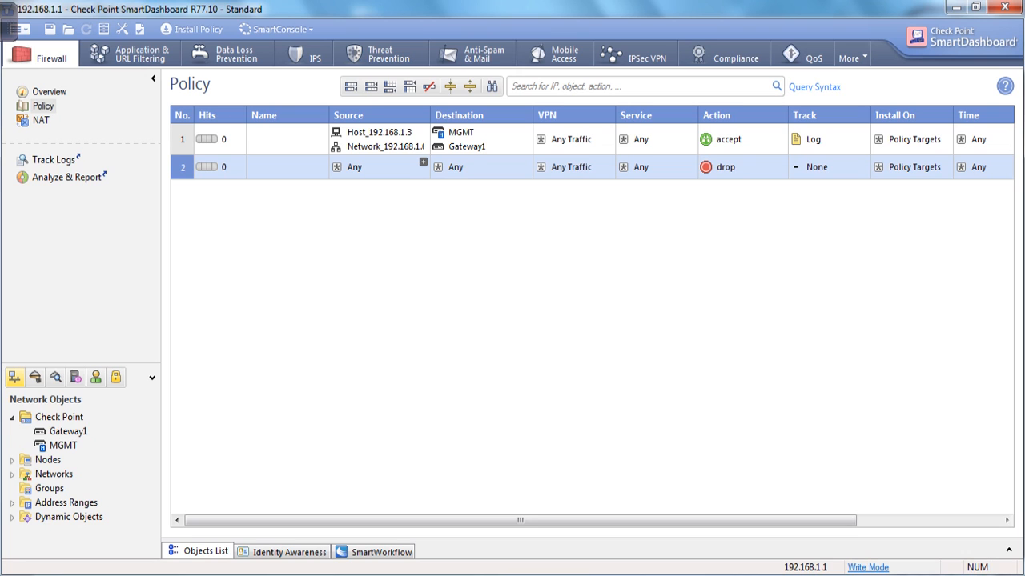
{"action": "left_click", "coordinate": [379, 132]}
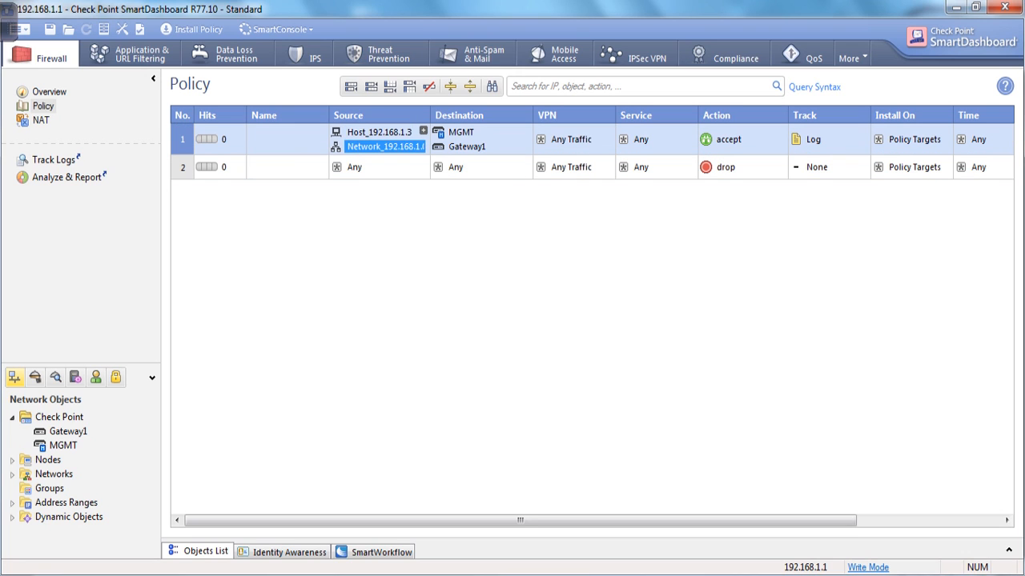
{"action": "left_click", "coordinate": [384, 147]}
{"action": "left_click", "coordinate": [390, 169]}
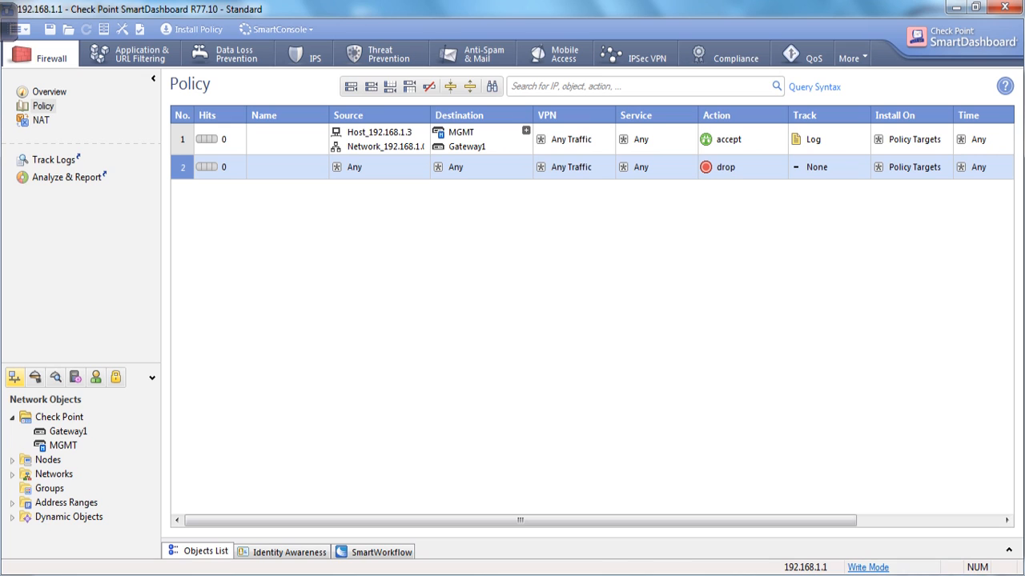
{"action": "left_click", "coordinate": [467, 146]}
{"action": "left_click_drag", "start_coordinate": [467, 147], "coordinate": [467, 167]}
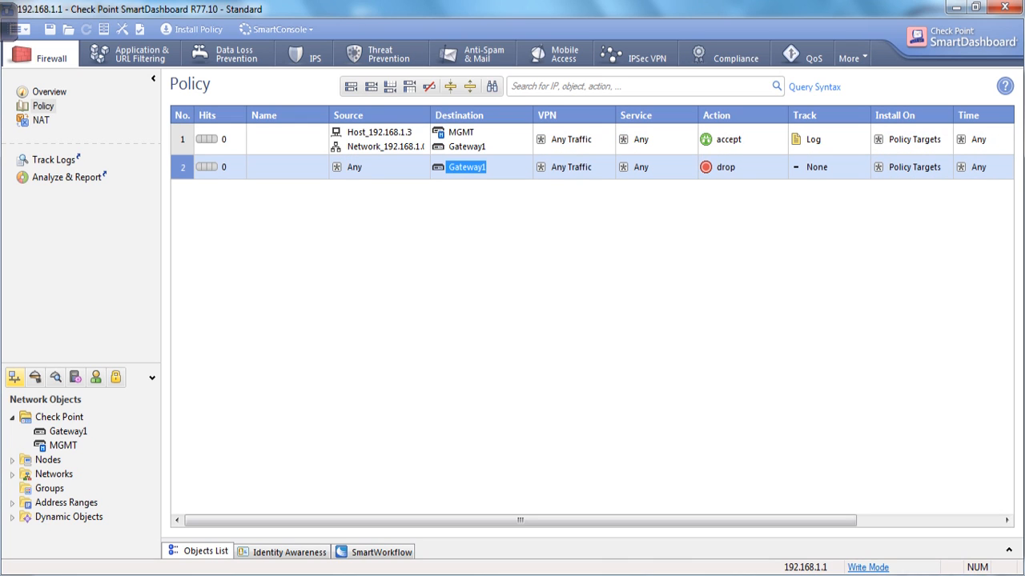
Keep rule 2's action as drop and set its tracking to Log.
{"action": "right_click", "coordinate": [724, 167]}
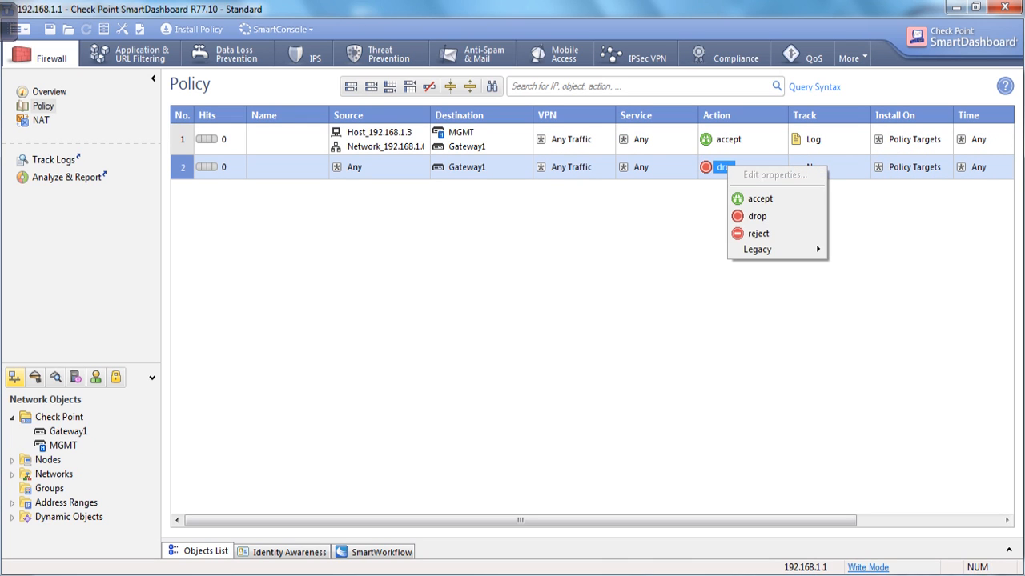
{"action": "left_click", "coordinate": [758, 234]}
{"action": "right_click", "coordinate": [811, 167]}
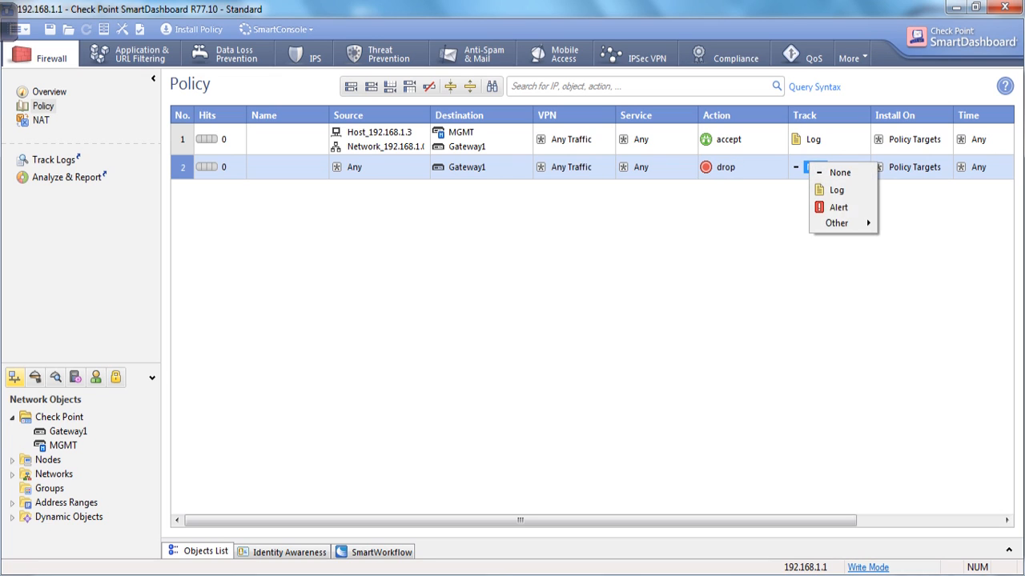
{"action": "left_click", "coordinate": [838, 207]}
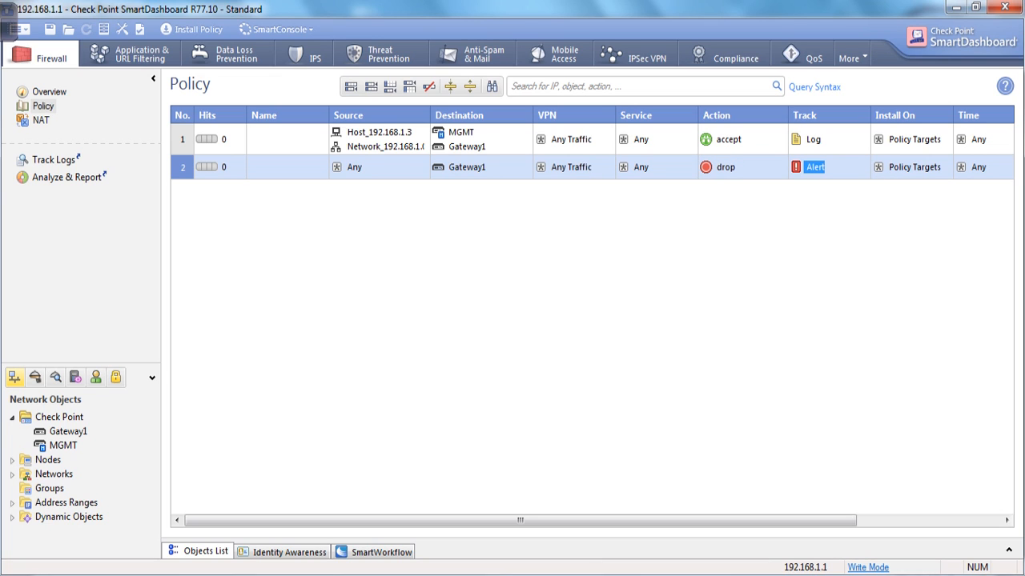
{"action": "right_click", "coordinate": [812, 167]}
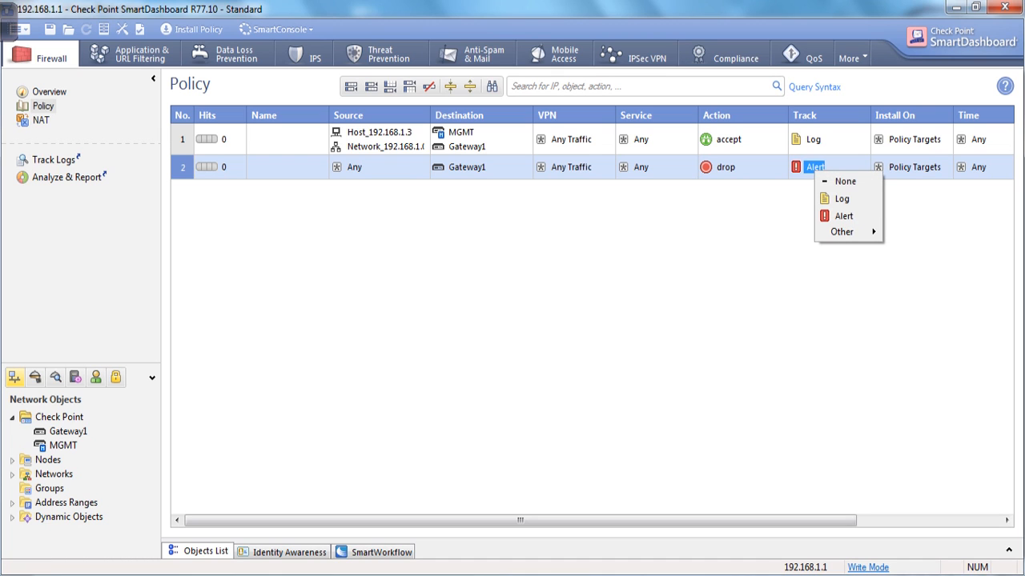
{"action": "left_click", "coordinate": [840, 199]}
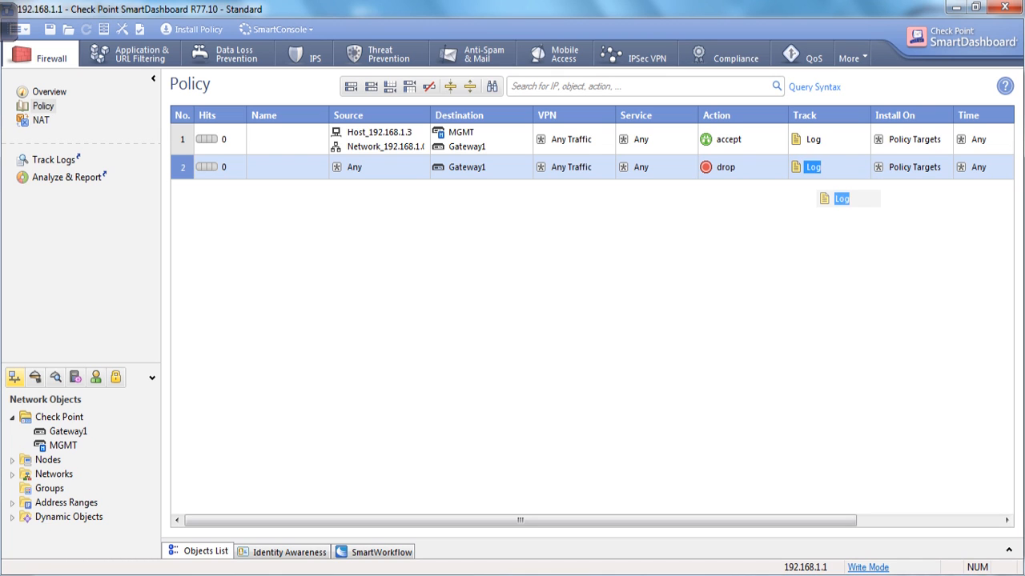
Comment rule 2 as 'Stealth Rule'.
{"action": "left_click_drag", "start_coordinate": [721, 521], "coordinate": [864, 521]}
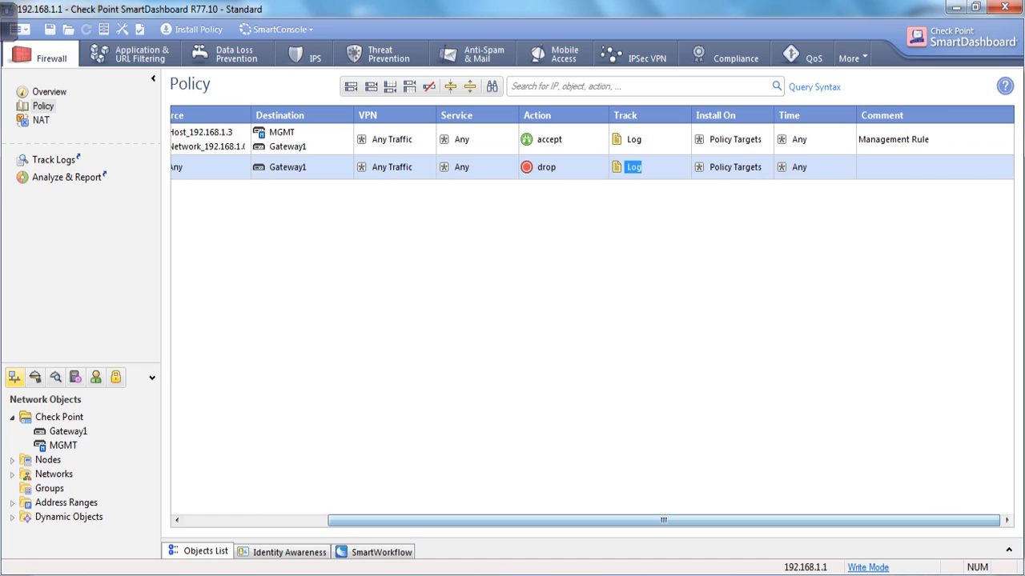
{"action": "double_click", "coordinate": [898, 168]}
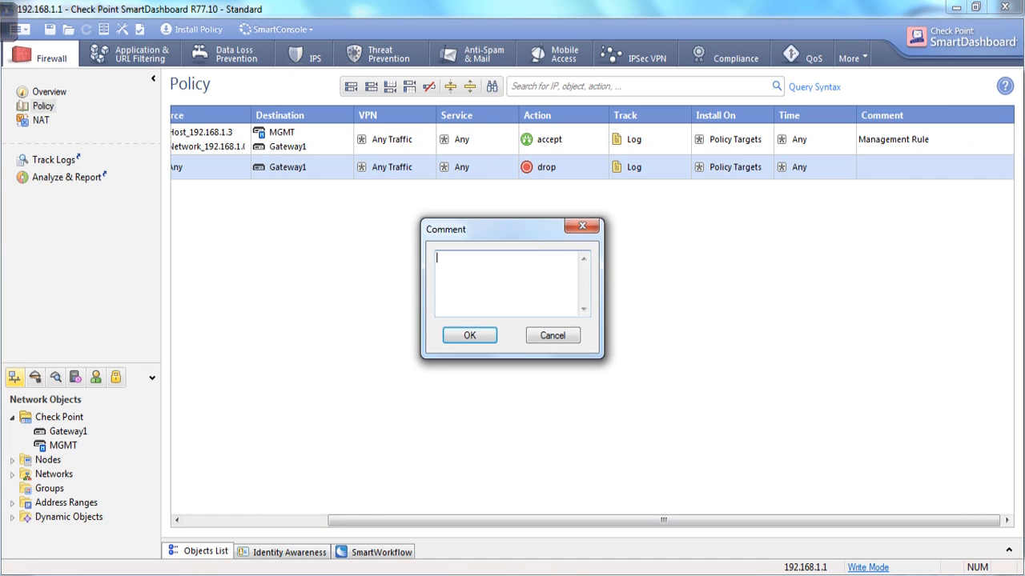
{"action": "type", "text": "Stealth Rule"}
{"action": "key", "text": "Return"}
{"action": "left_click_drag", "start_coordinate": [664, 520], "coordinate": [520, 520]}
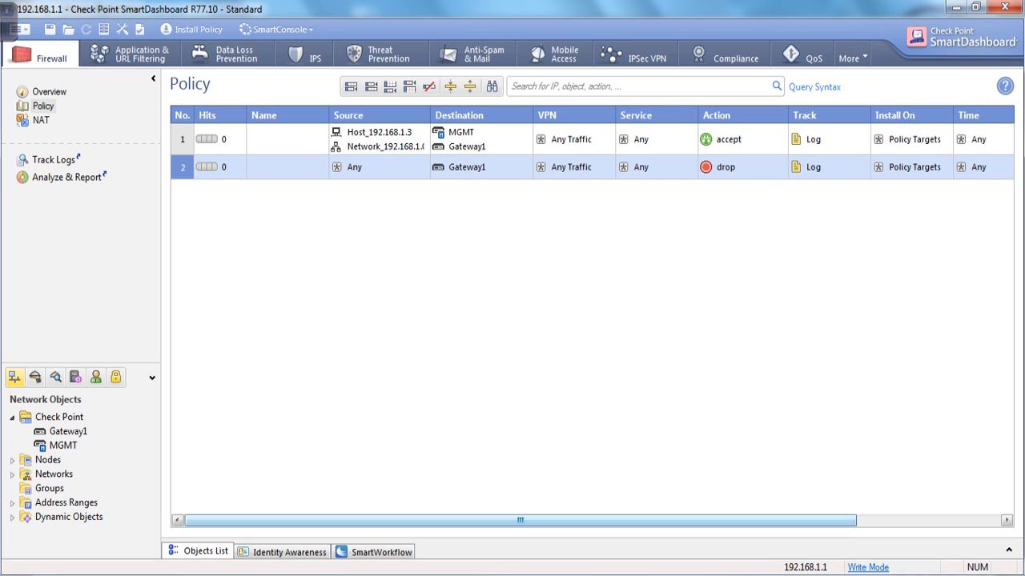
Insert rule 3 below rule 2 and set its tracking to Log.
{"action": "right_click", "coordinate": [186, 168]}
{"action": "mouse_move", "coordinate": [232, 180]}
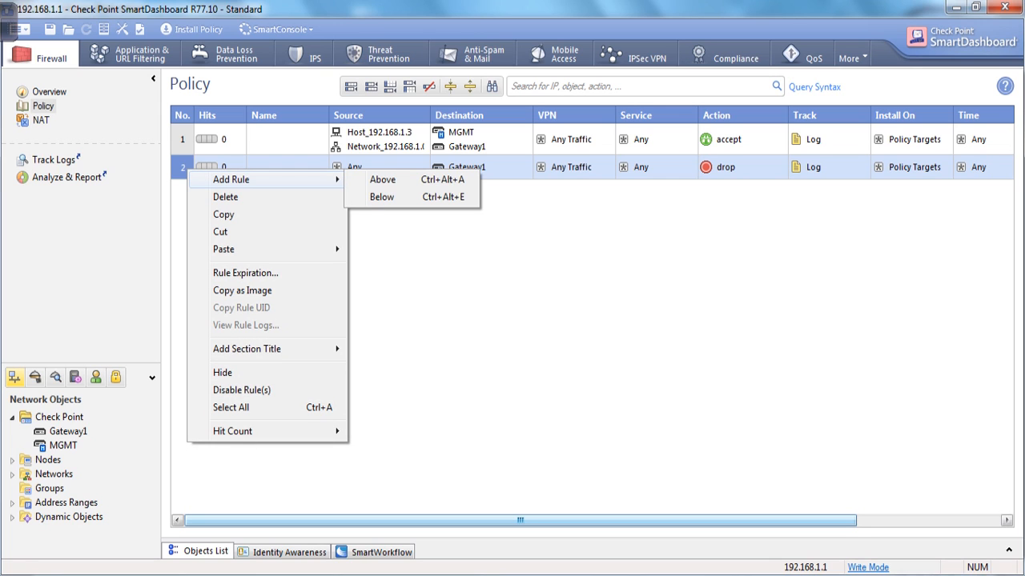
{"action": "left_click", "coordinate": [382, 197]}
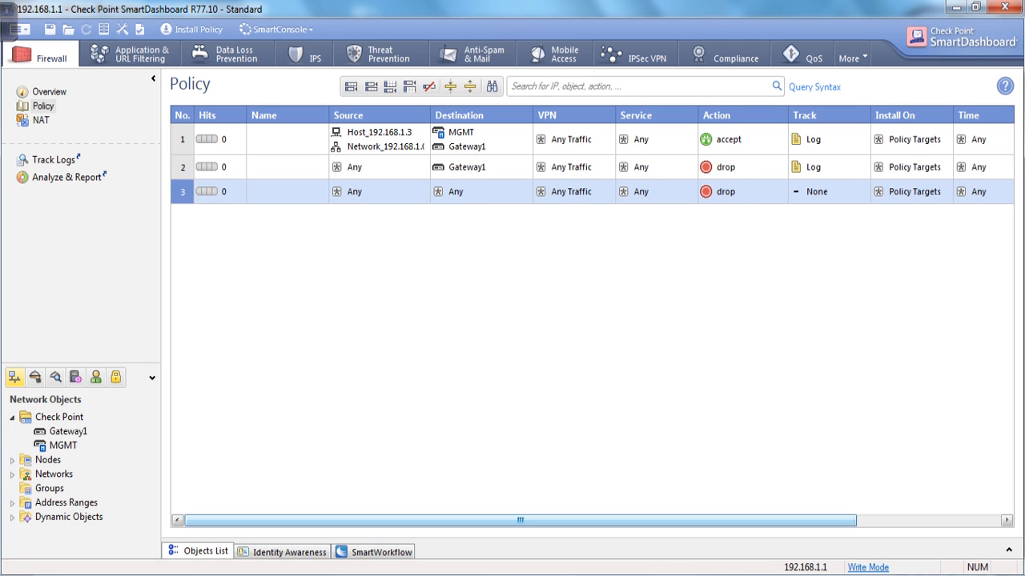
{"action": "right_click", "coordinate": [816, 177]}
{"action": "left_click", "coordinate": [844, 204]}
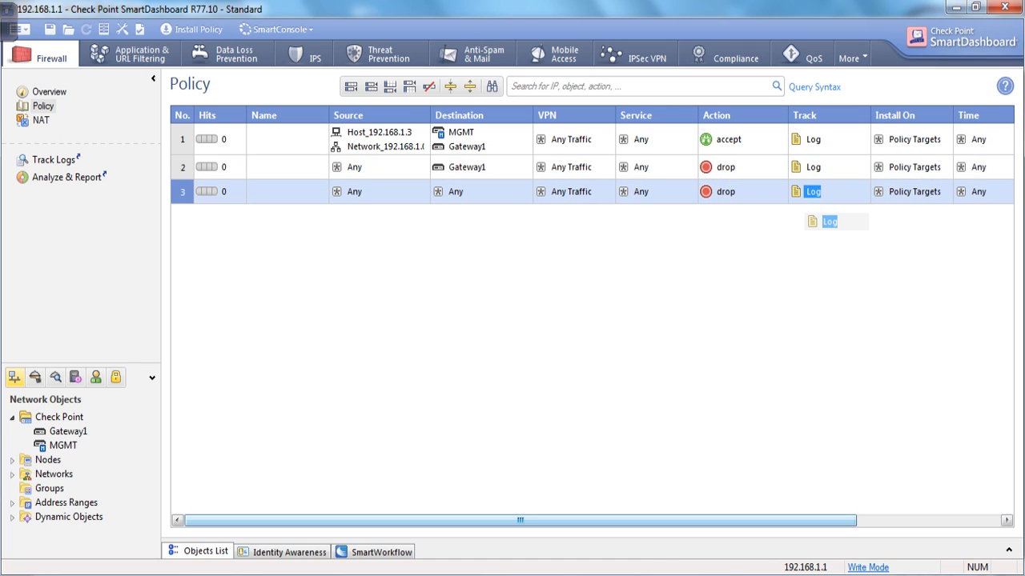
Comment rule 3 as 'cleanup rule', then switch to the PowerPoint lab topology slide.
{"action": "left_click_drag", "start_coordinate": [721, 521], "coordinate": [865, 520]}
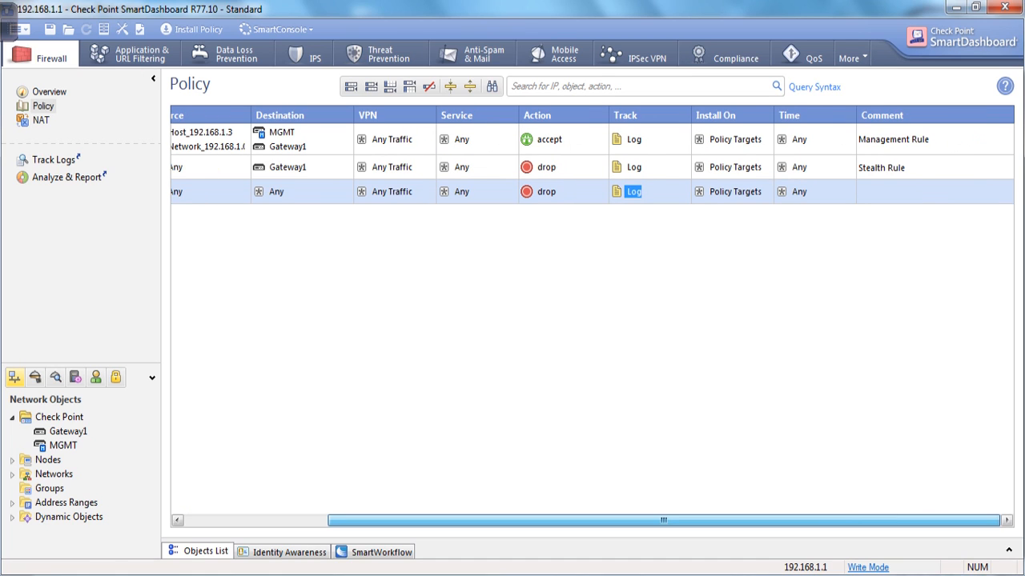
{"action": "double_click", "coordinate": [912, 192]}
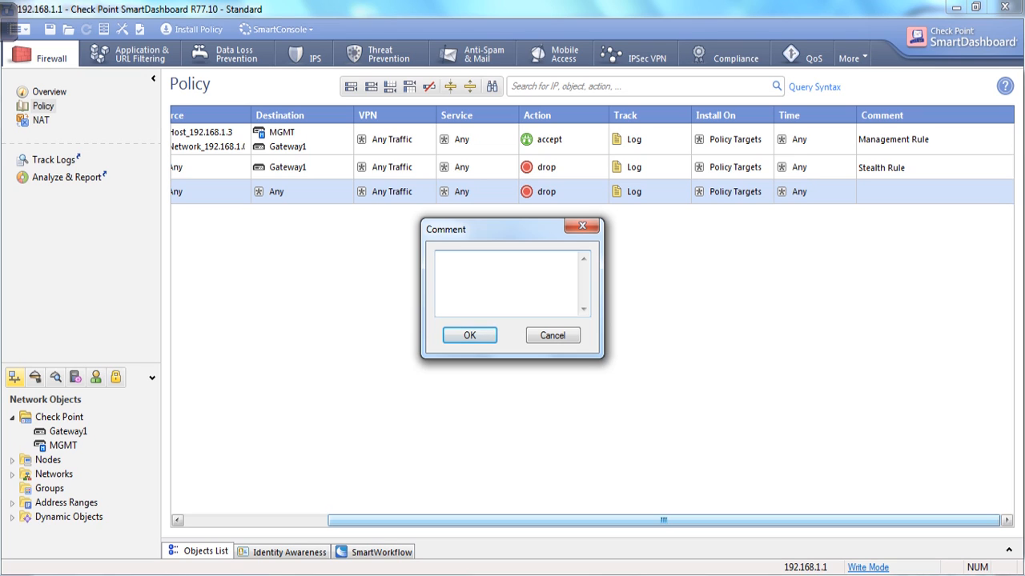
{"action": "type", "text": "clear"}
{"action": "key", "text": "BackSpace"}
{"action": "key", "text": "BackSpace"}
{"action": "type", "text": "nup rule"}
{"action": "key", "text": "Return"}
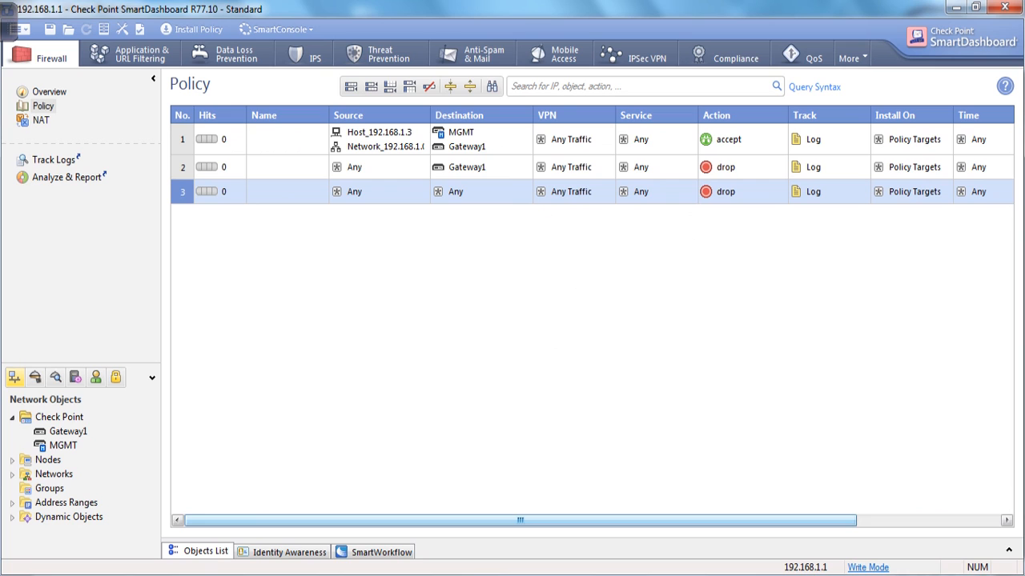
{"action": "left_click_drag", "start_coordinate": [520, 521], "coordinate": [664, 520]}
{"action": "key", "text": "Escape"}
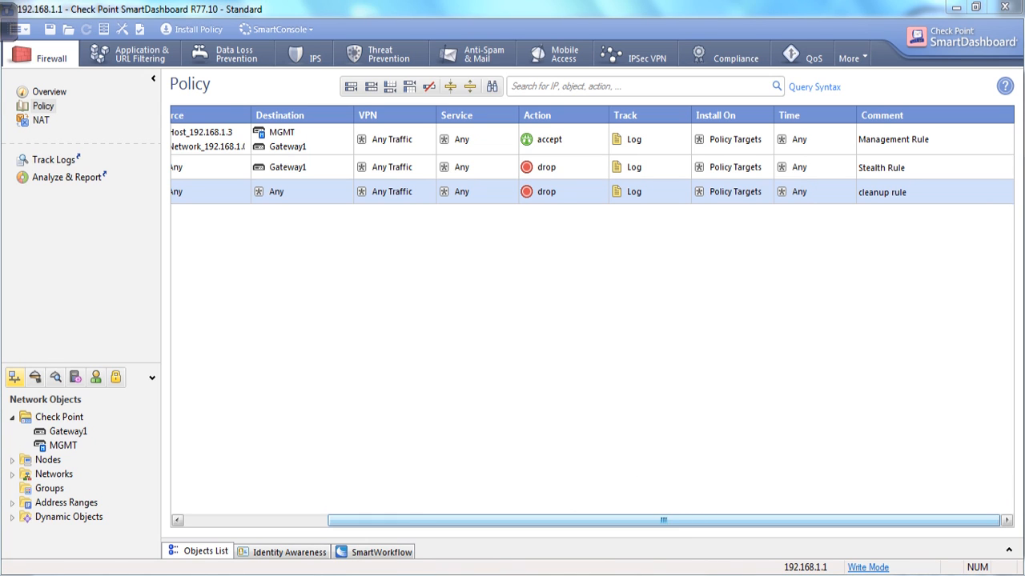
{"action": "key", "text": "alt+Tab"}
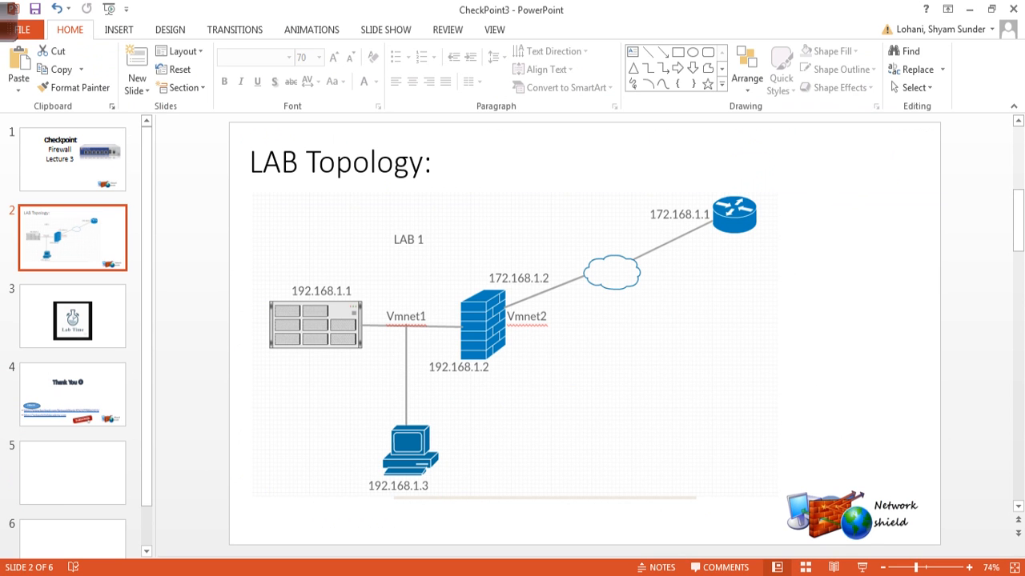
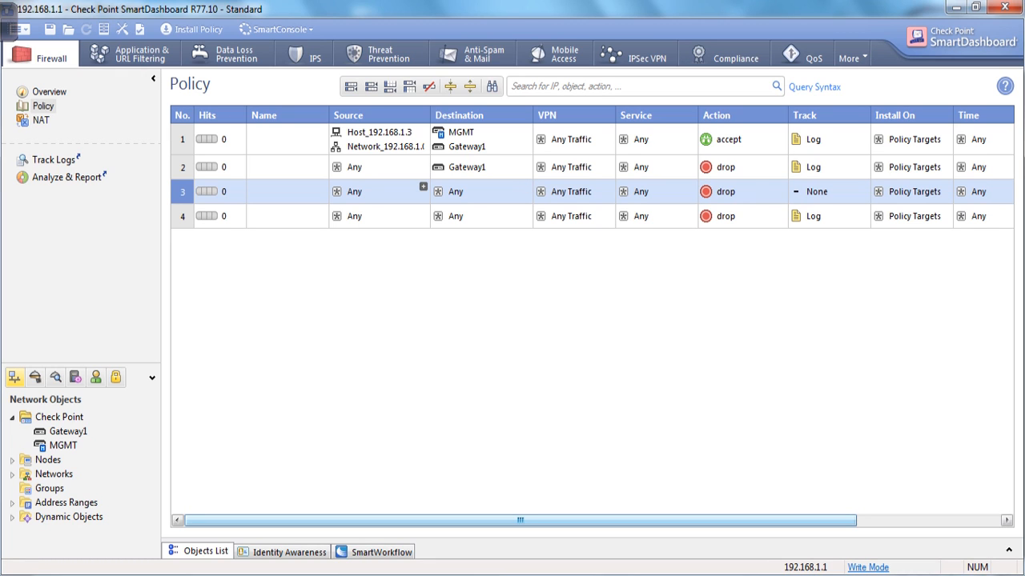
Copy Host_192.168.1.3 from rule 1 into rule 3's source.
{"action": "left_click", "coordinate": [423, 186]}
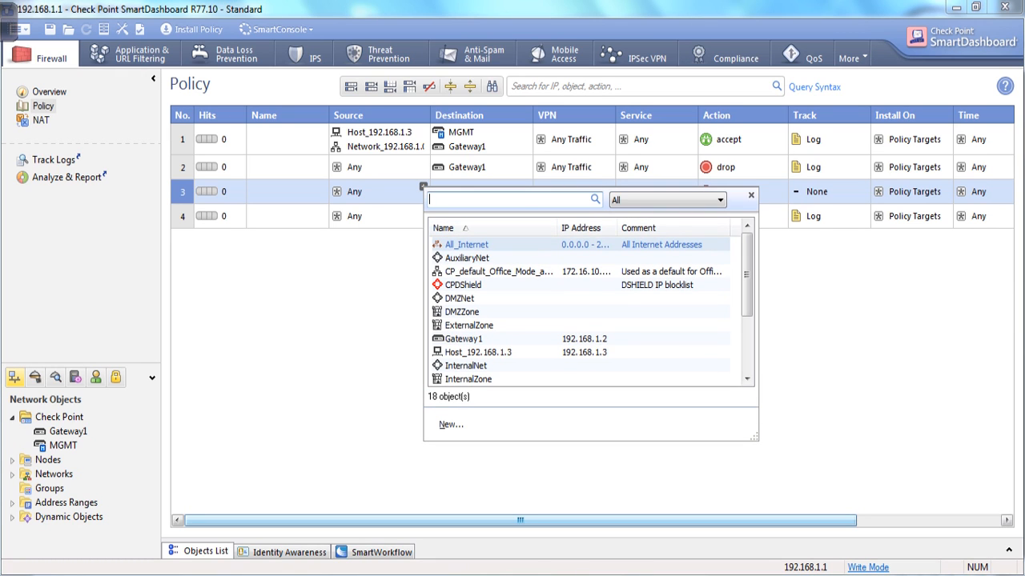
{"action": "left_click", "coordinate": [379, 133]}
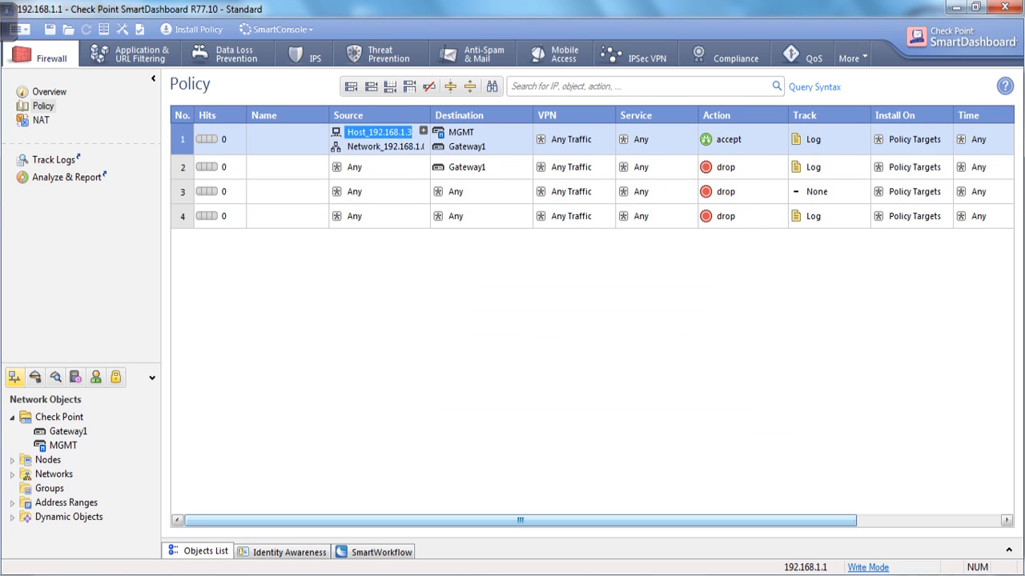
{"action": "left_click_drag", "start_coordinate": [379, 133], "coordinate": [378, 192]}
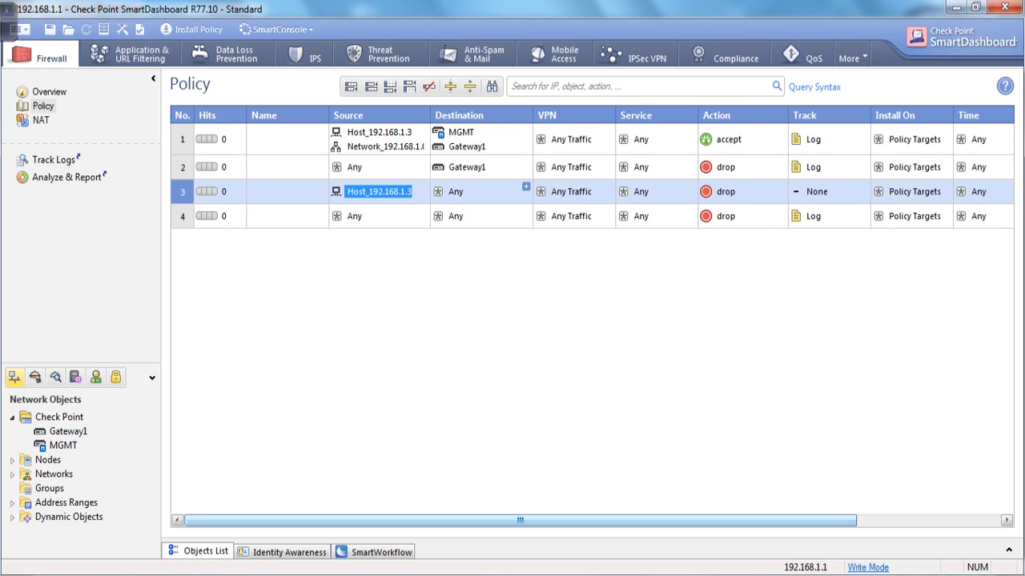
Add Router_172.168.1.1 as rule 3's destination.
{"action": "left_click", "coordinate": [526, 186]}
{"action": "type", "text": "1"}
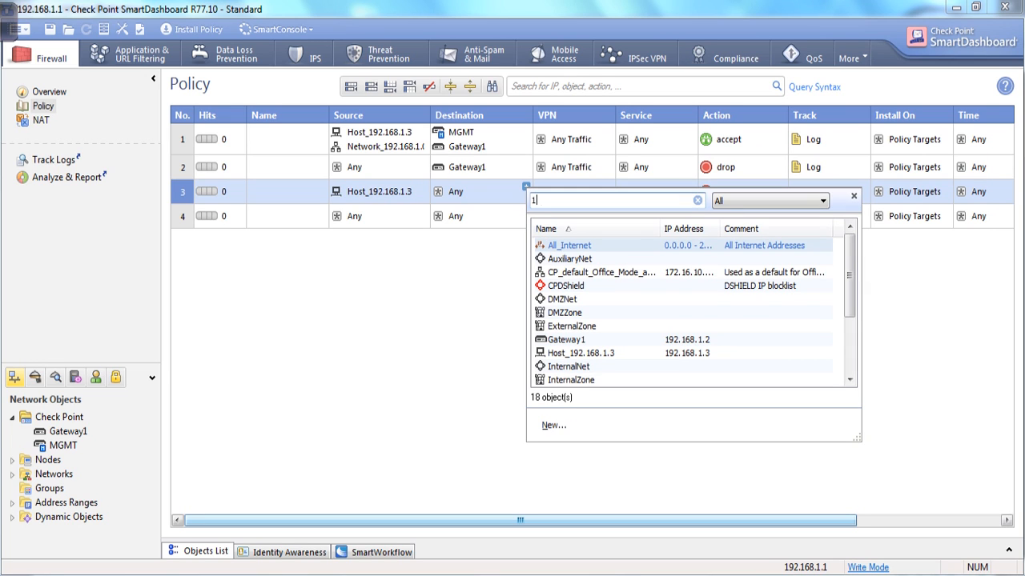
{"action": "type", "text": "72.1"}
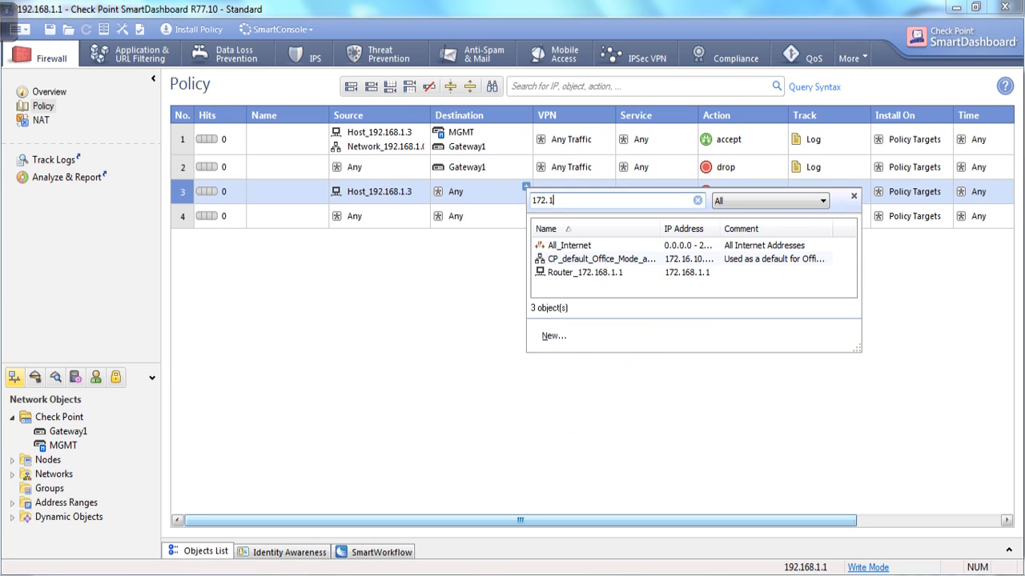
{"action": "type", "text": "68"}
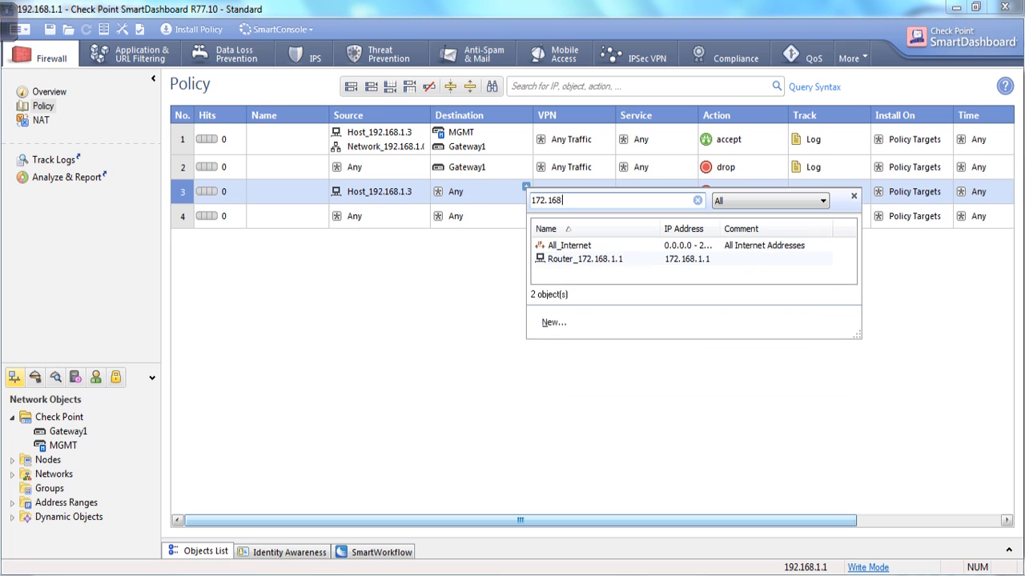
{"action": "left_click", "coordinate": [585, 259]}
Rename the Router_172.168.1.1 object to Remote_PC.
{"action": "right_click", "coordinate": [488, 194]}
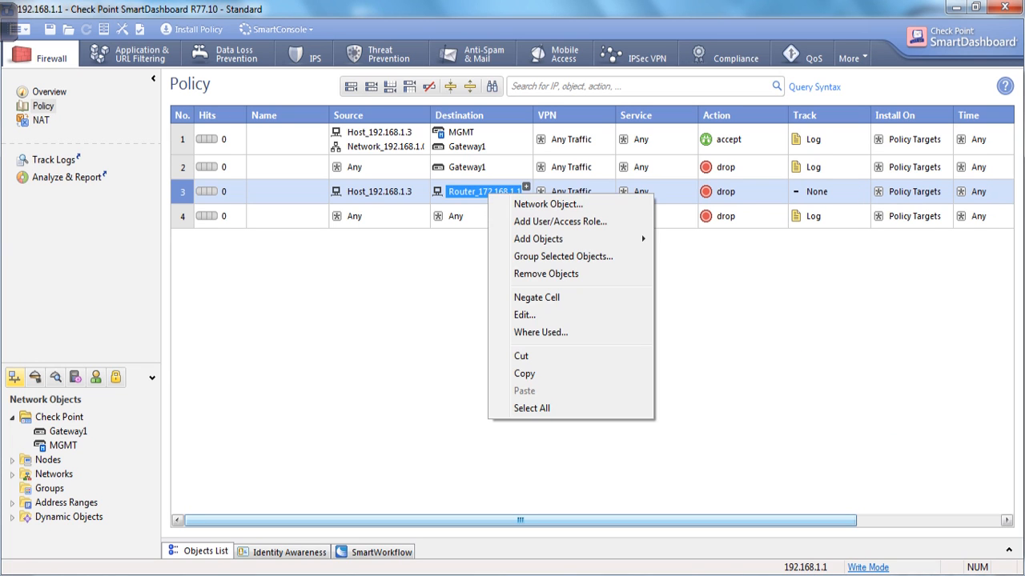
{"action": "left_click", "coordinate": [525, 315]}
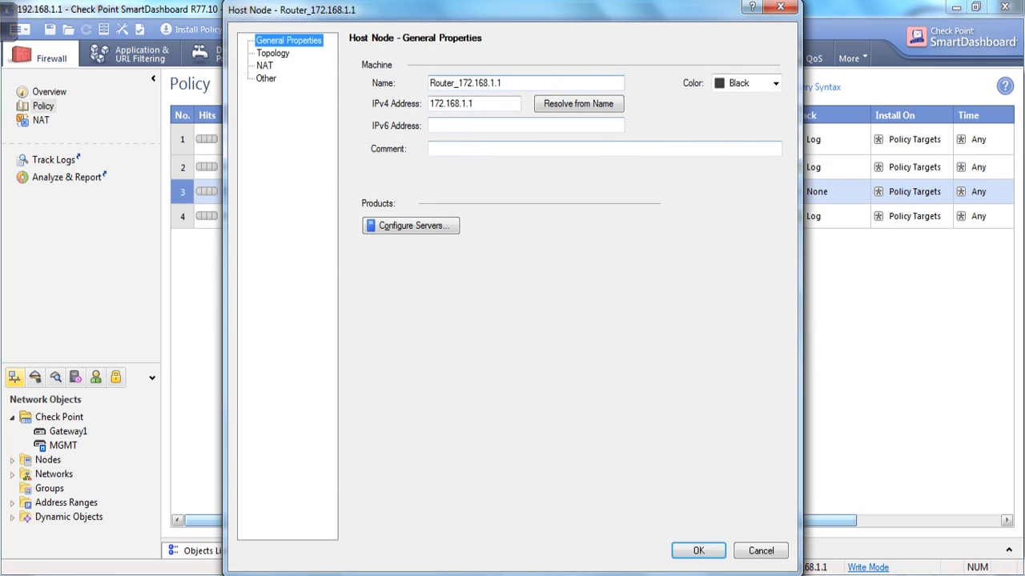
{"action": "key", "text": "BackSpace"}
{"action": "type", "text": "P"}
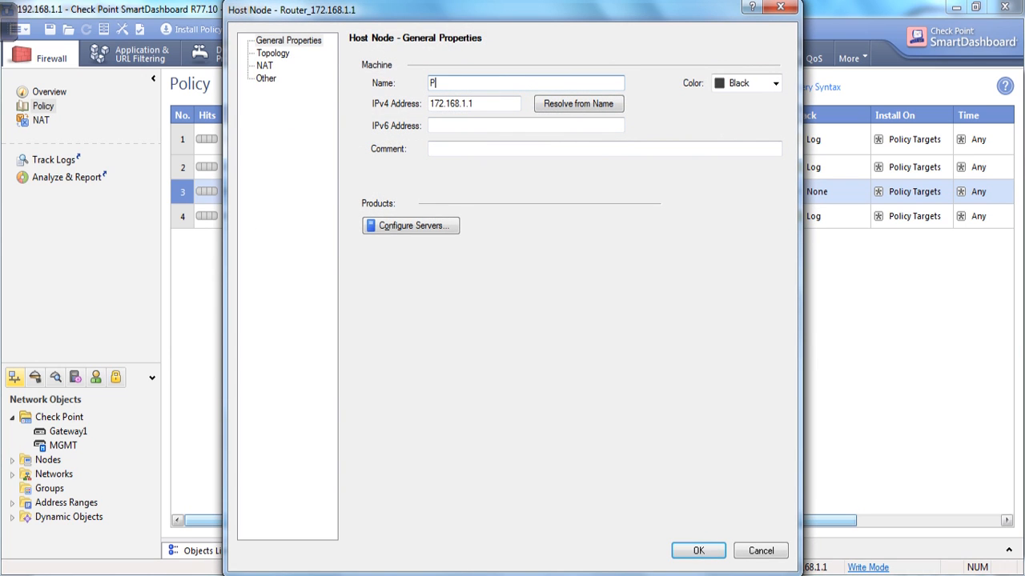
{"action": "key", "text": "BackSpace"}
{"action": "type", "text": "Remote_PC"}
{"action": "key", "text": "BackSpace"}
{"action": "left_click", "coordinate": [698, 551]}
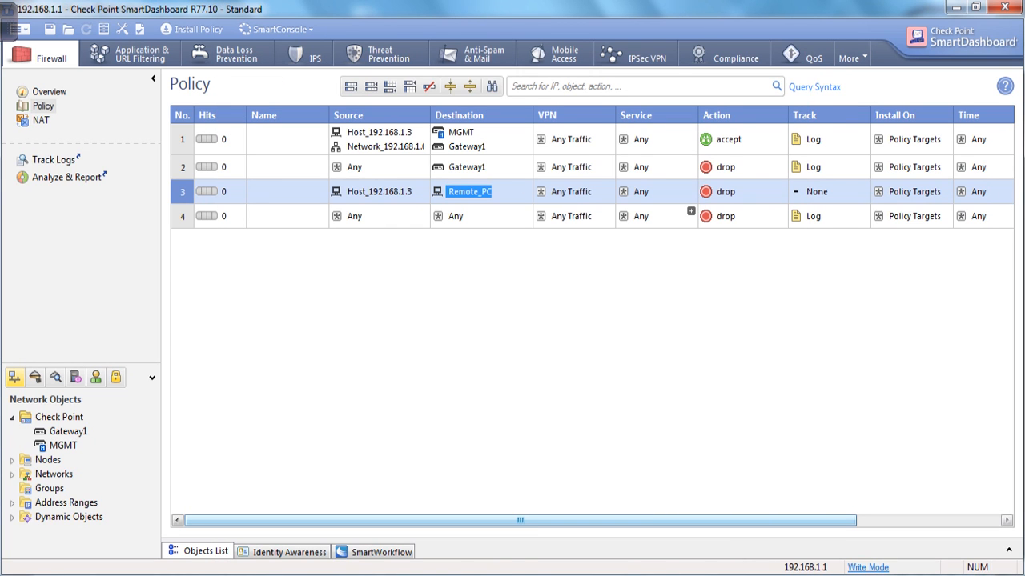
Add the http and https services to rule 3, then bring up the Windows Run box.
{"action": "left_click", "coordinate": [690, 187]}
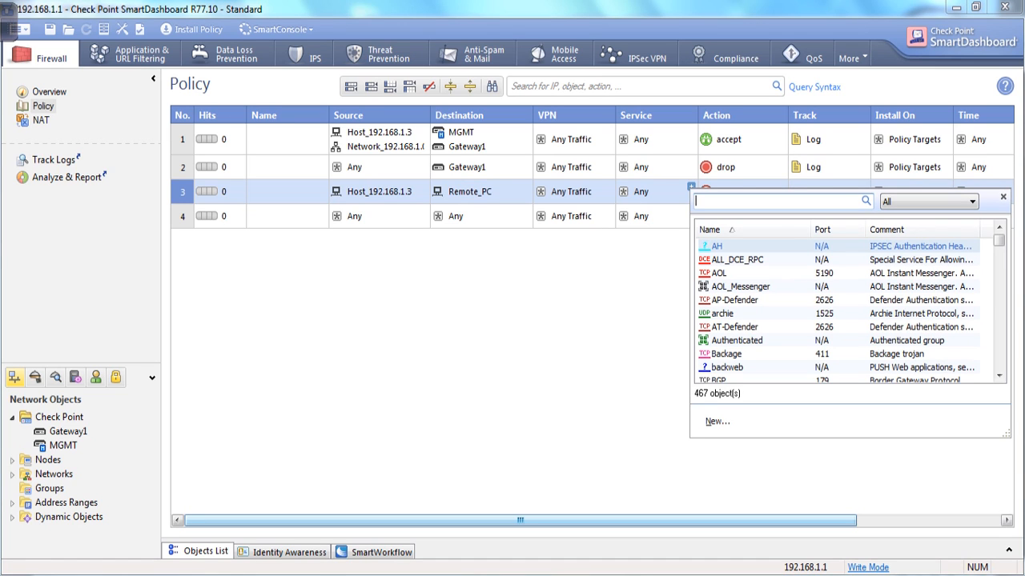
{"action": "type", "text": "http"}
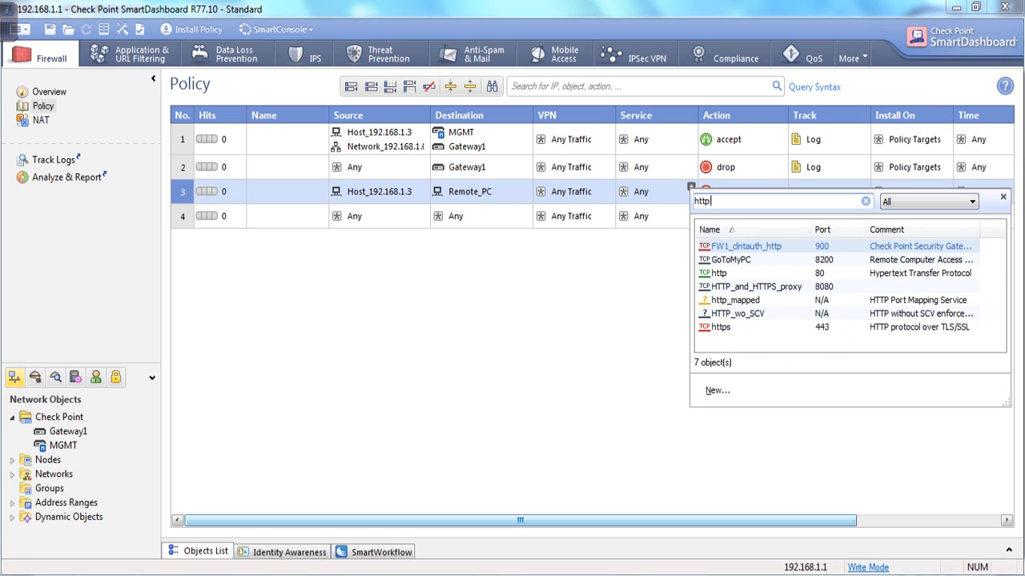
{"action": "left_click", "coordinate": [719, 273]}
{"action": "left_click", "coordinate": [691, 187]}
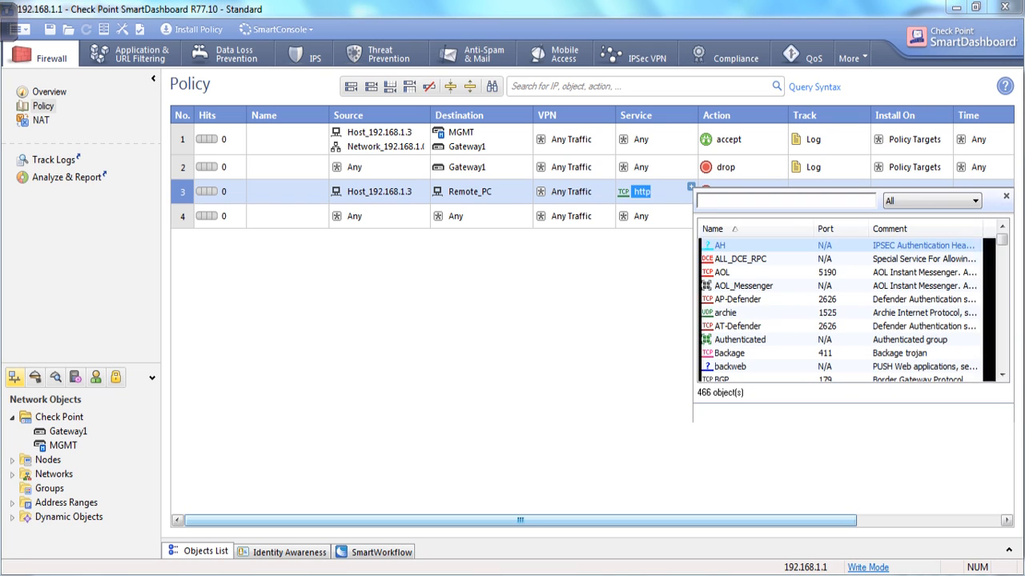
{"action": "type", "text": "https"}
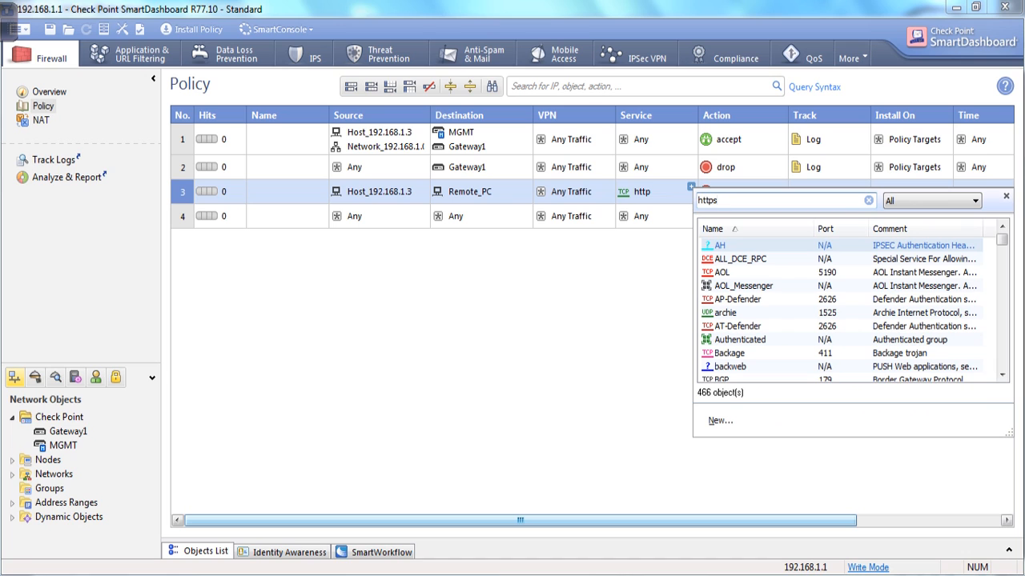
{"action": "left_click", "coordinate": [723, 273]}
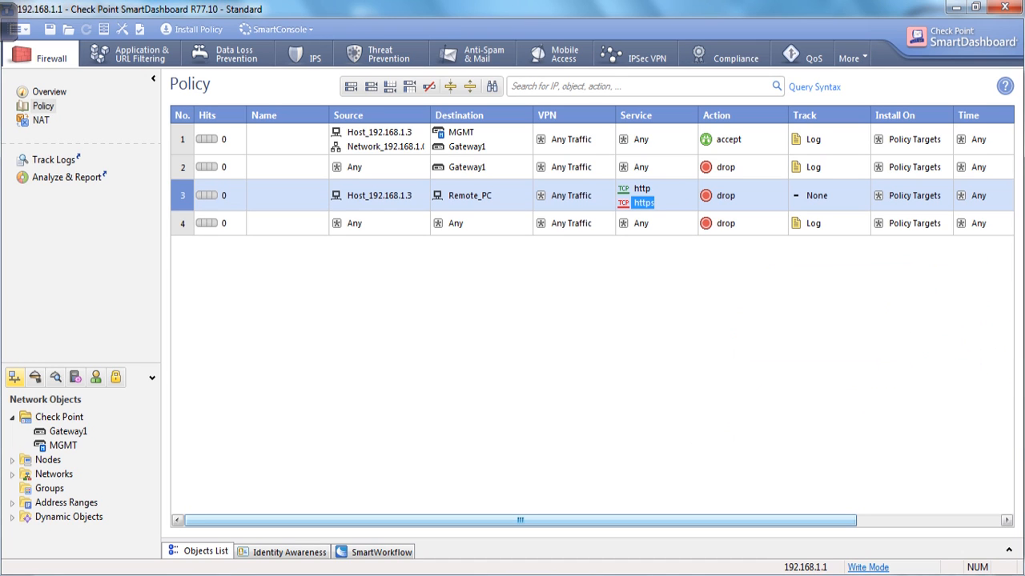
{"action": "left_click", "coordinate": [691, 187]}
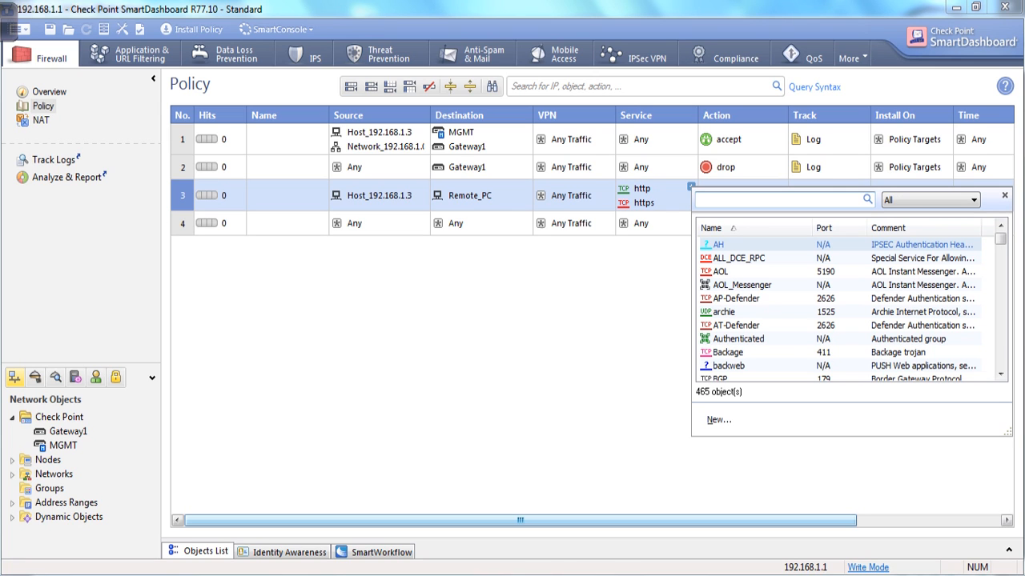
{"action": "key", "text": "super+r"}
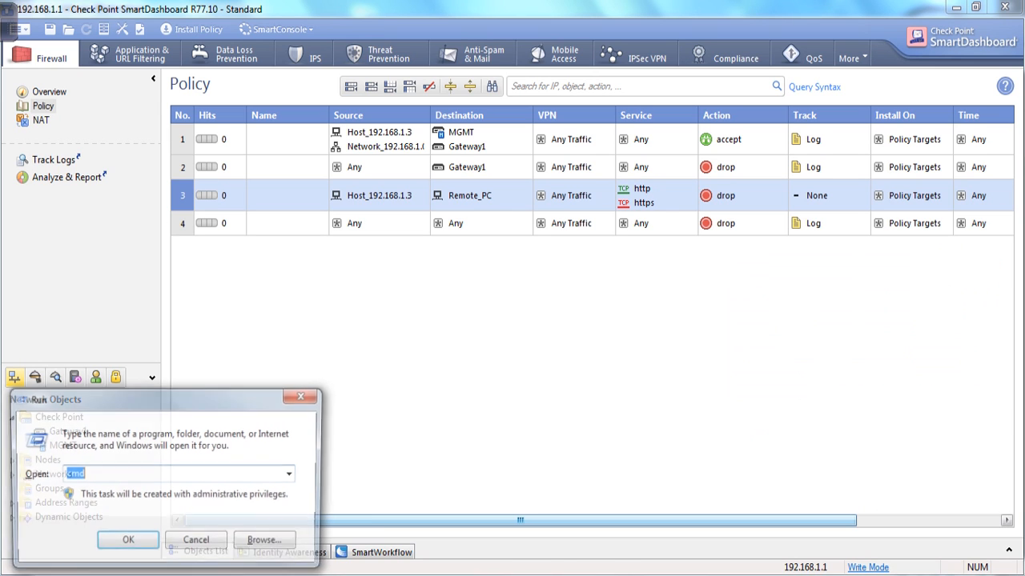
Launch Notepad, note the port as '14356 tcp' and copy 14356.
{"action": "type", "text": "notepad"}
{"action": "key", "text": "Return"}
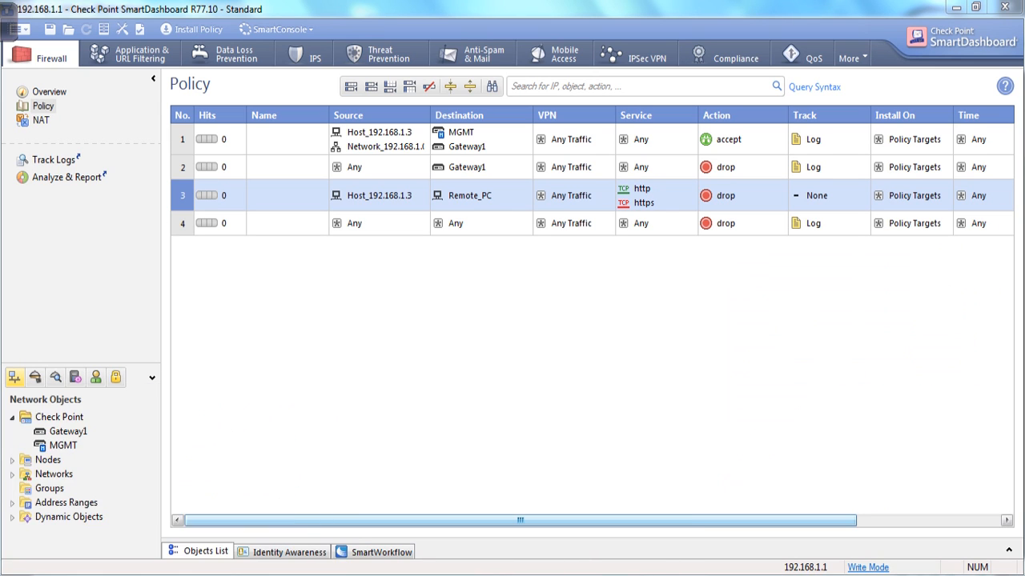
{"action": "left_click_drag", "start_coordinate": [516, 224], "coordinate": [470, 268]}
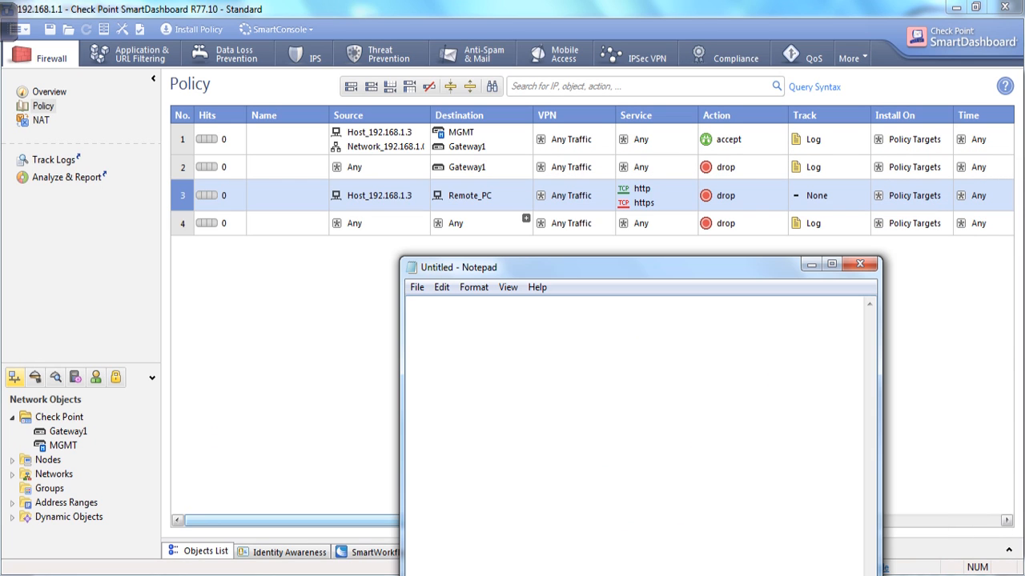
{"action": "type", "text": "12"}
{"action": "key", "text": "BackSpace"}
{"action": "type", "text": "4356 tcp"}
{"action": "double_click", "coordinate": [425, 303]}
{"action": "left_click", "coordinate": [443, 302]}
{"action": "left_click_drag", "start_coordinate": [438, 303], "coordinate": [407, 302]}
{"action": "key", "text": "ctrl+c"}
Search rule 3's service list for 14356, finding no existing predefined service.
{"action": "left_click", "coordinate": [811, 264]}
{"action": "left_click", "coordinate": [692, 187]}
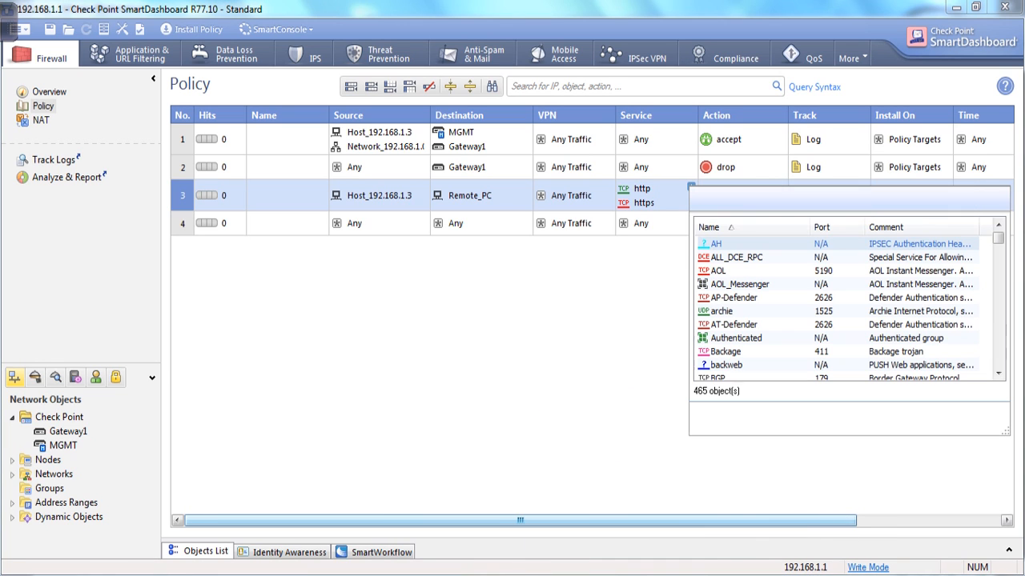
{"action": "key", "text": "ctrl+v"}
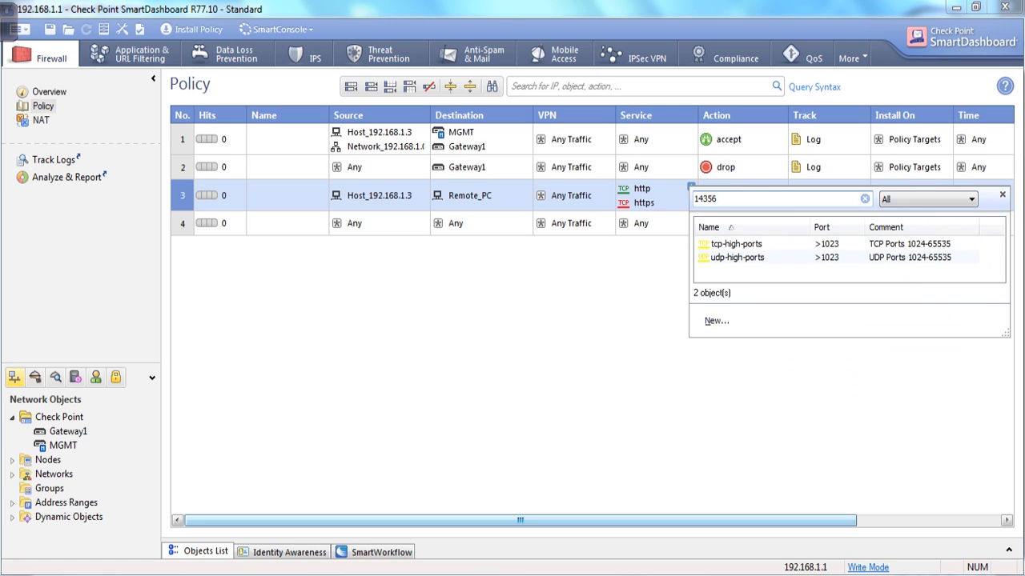
{"action": "key", "text": "alt+Tab"}
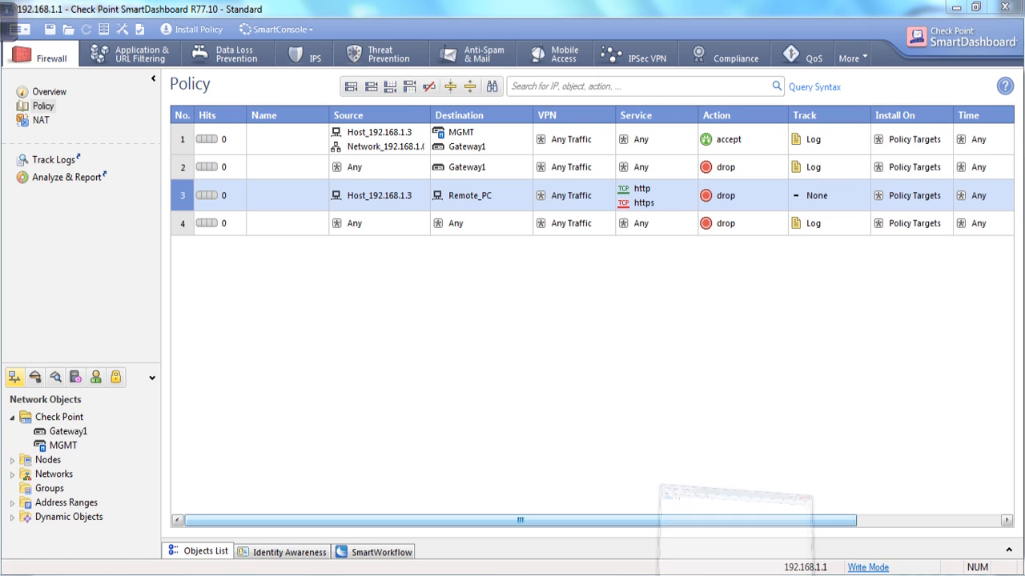
{"action": "left_click", "coordinate": [449, 303]}
{"action": "left_click_drag", "start_coordinate": [433, 302], "coordinate": [407, 303]}
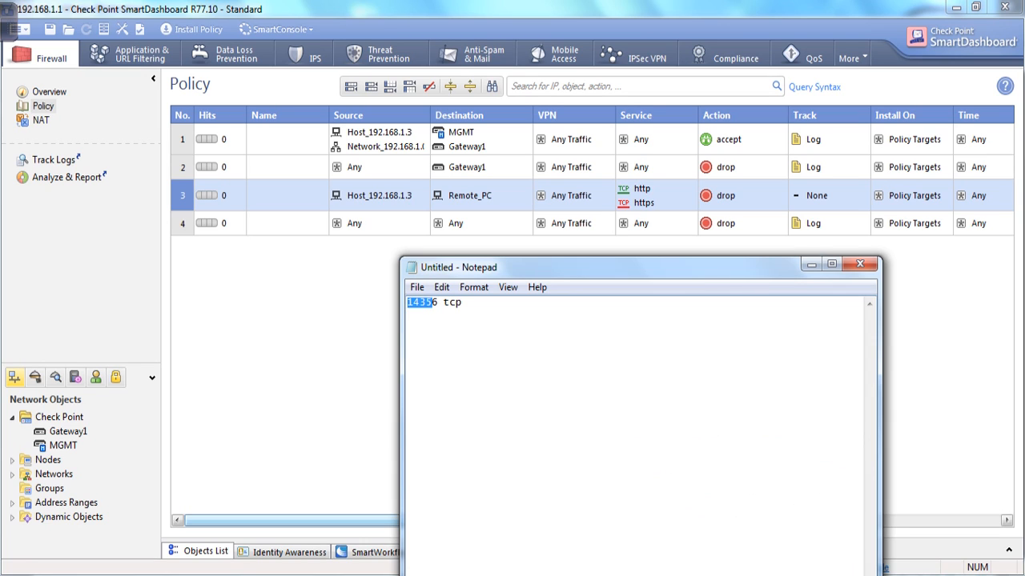
{"action": "left_click", "coordinate": [810, 264]}
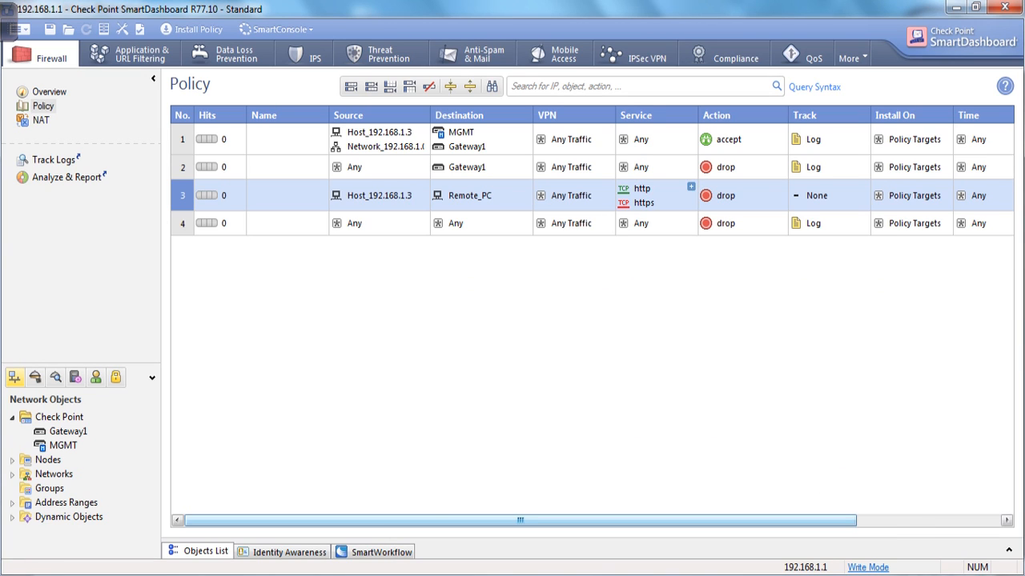
{"action": "left_click", "coordinate": [691, 186]}
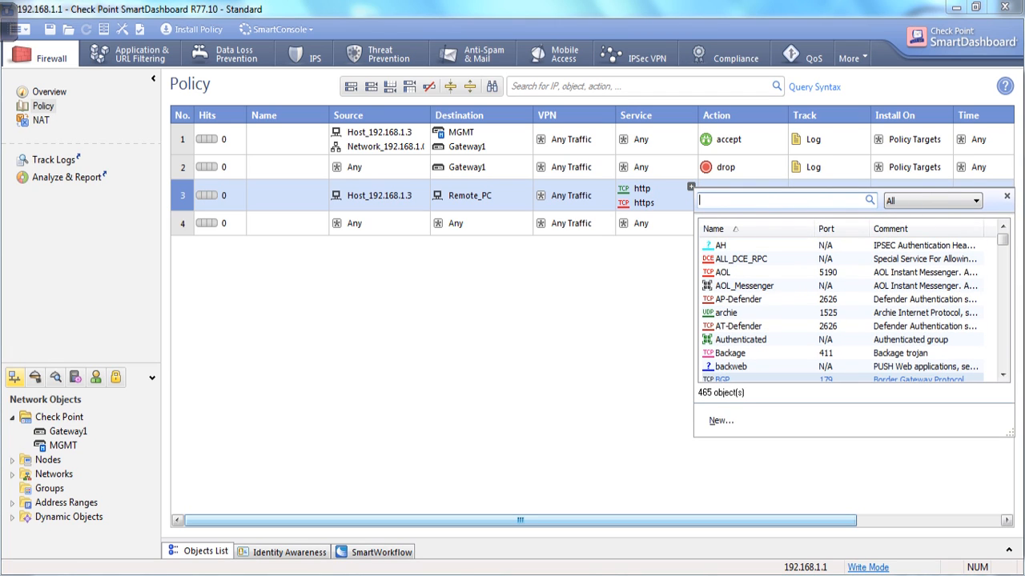
Create a new TCP service named xneta on port 14356 and add it to rule 3.
{"action": "left_click", "coordinate": [721, 420]}
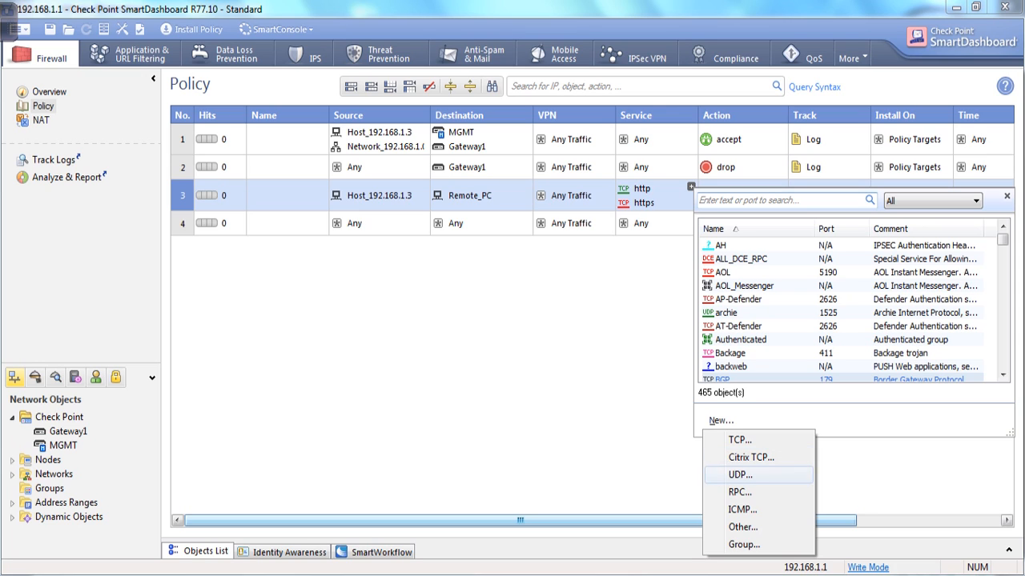
{"action": "left_click", "coordinate": [740, 441]}
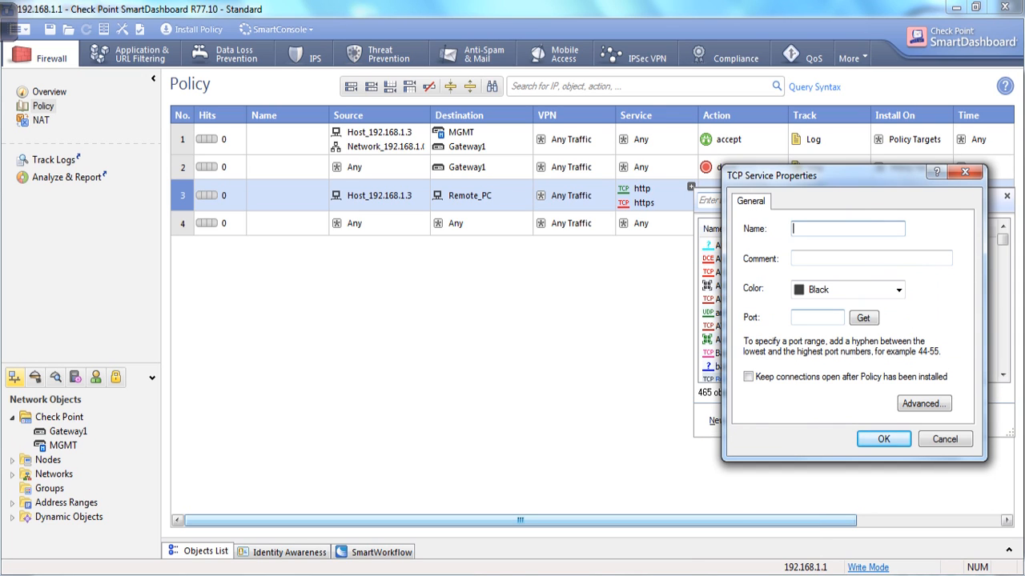
{"action": "type", "text": "TCP_14356"}
{"action": "left_click", "coordinate": [817, 317]}
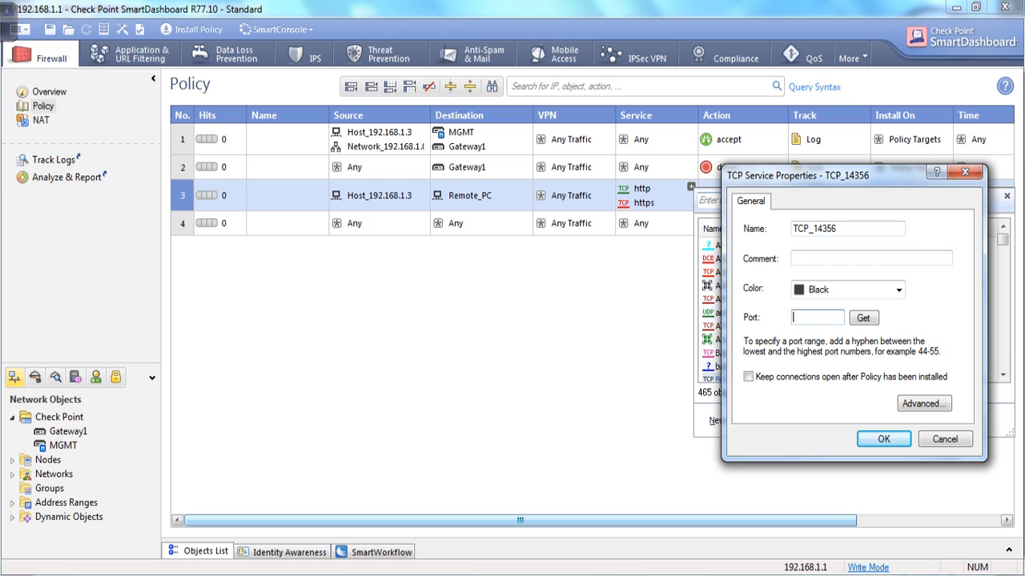
{"action": "type", "text": "14356"}
{"action": "left_click_drag", "start_coordinate": [841, 229], "coordinate": [789, 229]}
{"action": "key", "text": "BackSpace"}
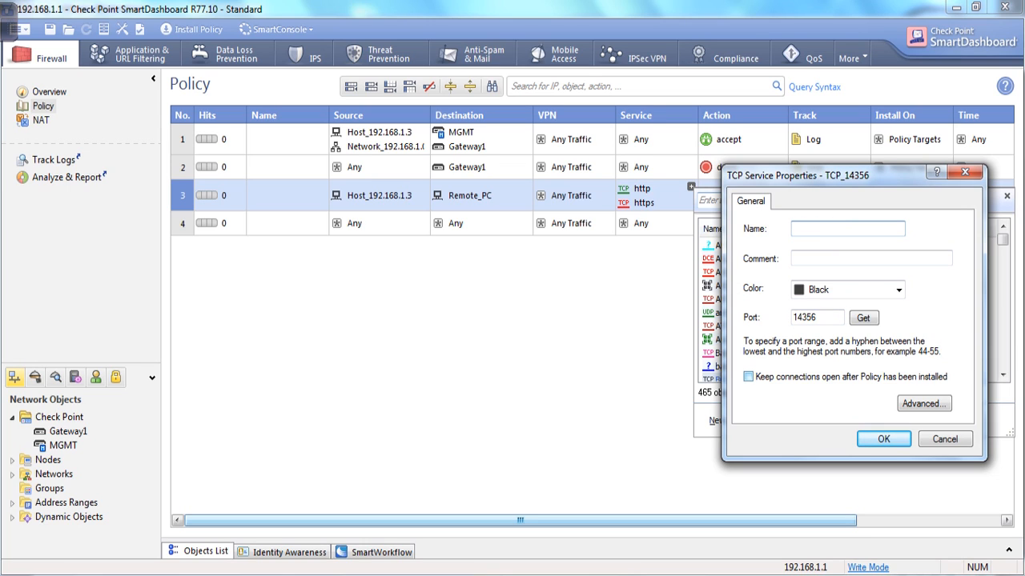
{"action": "type", "text": "xneta"}
{"action": "left_click", "coordinate": [825, 318]}
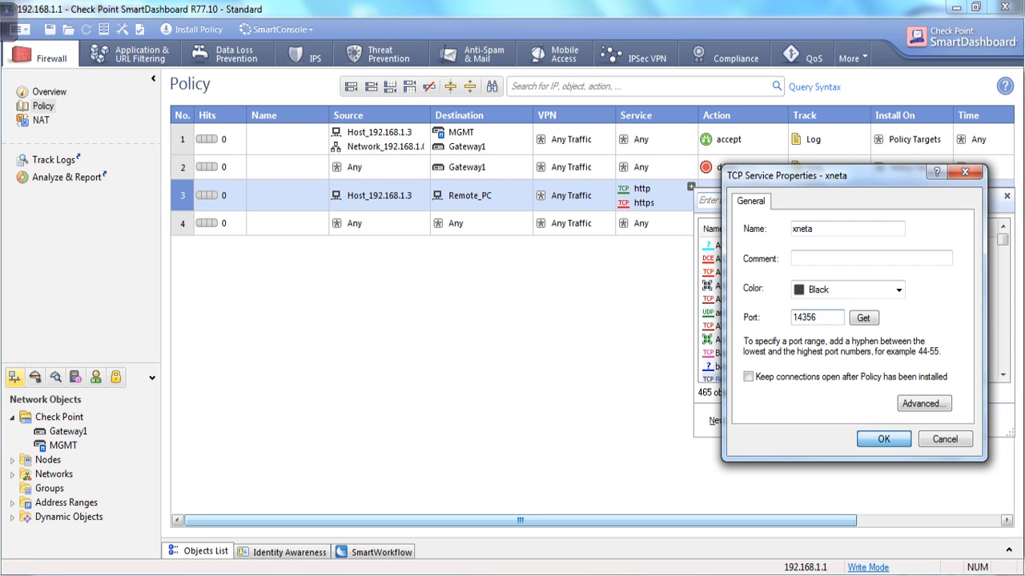
{"action": "left_click", "coordinate": [884, 439]}
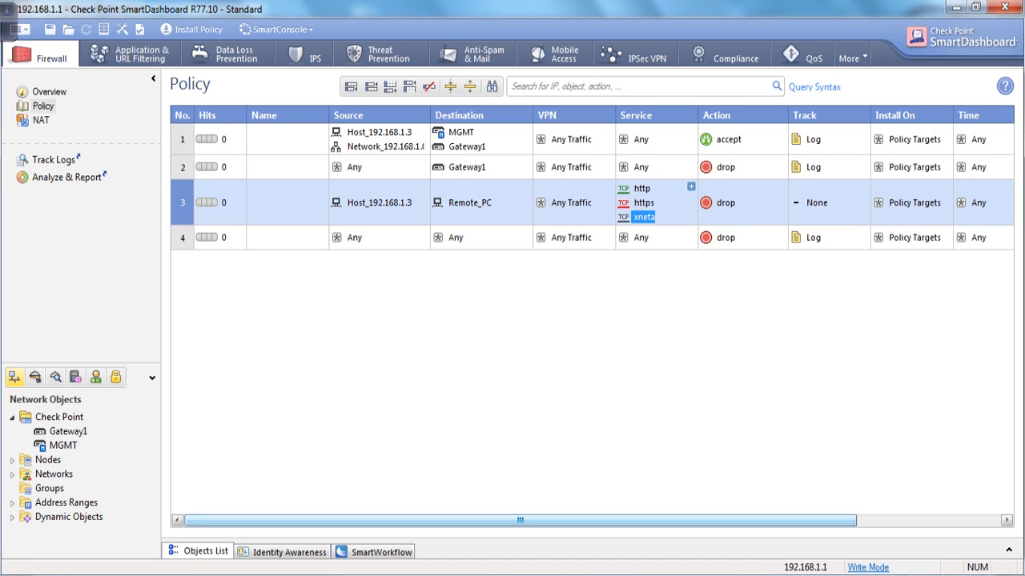
{"action": "left_click", "coordinate": [691, 186]}
Add the icmp-requests group to rule 3's services and open its group properties.
{"action": "type", "text": "icmp"}
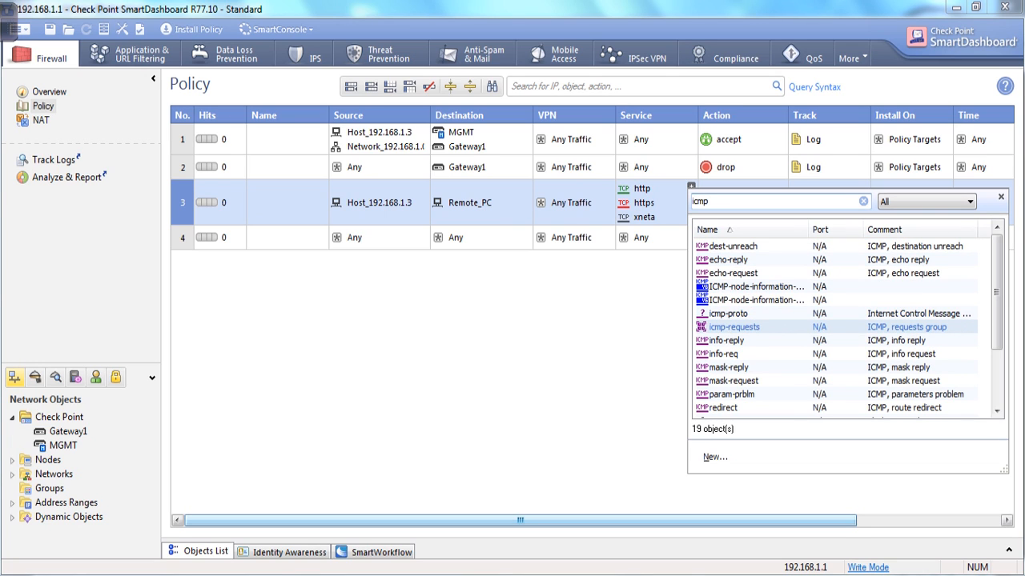
{"action": "left_click", "coordinate": [733, 327]}
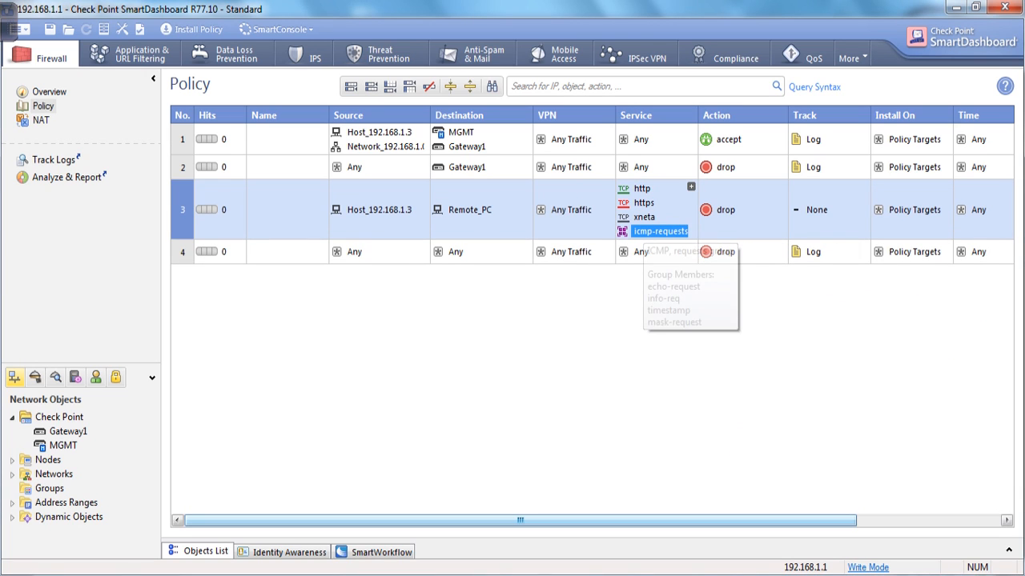
{"action": "double_click", "coordinate": [646, 232]}
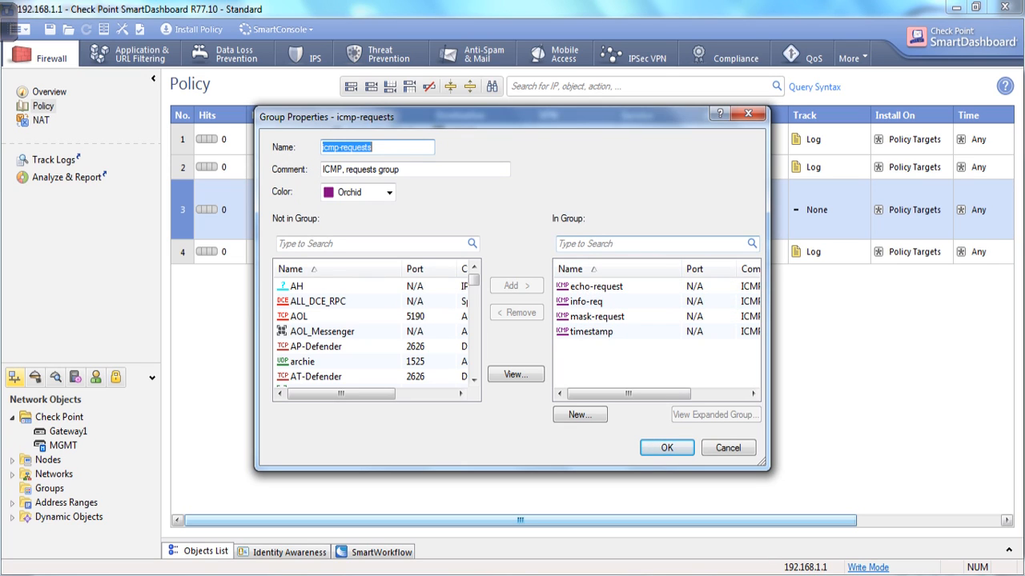
Add echo-reply and mask-reply to the icmp-requests group.
{"action": "left_click", "coordinate": [368, 244]}
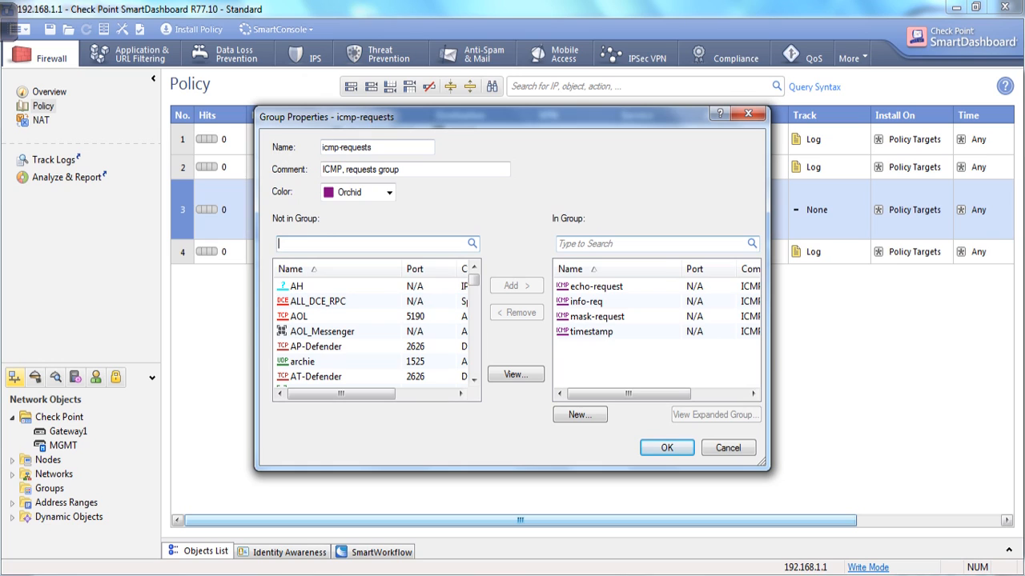
{"action": "type", "text": "icmp reply"}
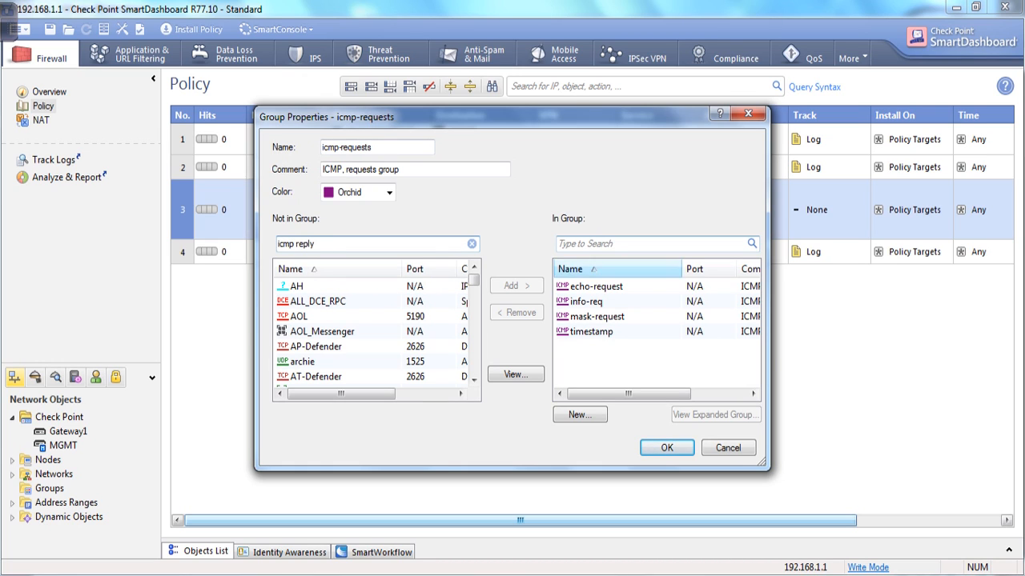
{"action": "key", "text": "BackSpace"}
{"action": "key", "text": "BackSpace"}
{"action": "key", "text": "BackSpace"}
{"action": "key", "text": "BackSpace"}
{"action": "key", "text": "BackSpace"}
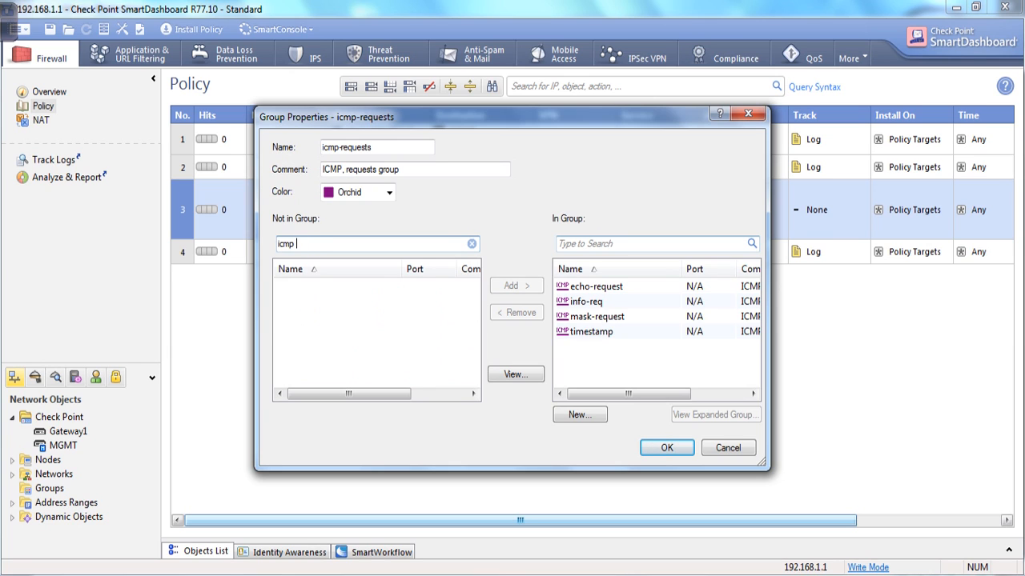
{"action": "key", "text": "BackSpace"}
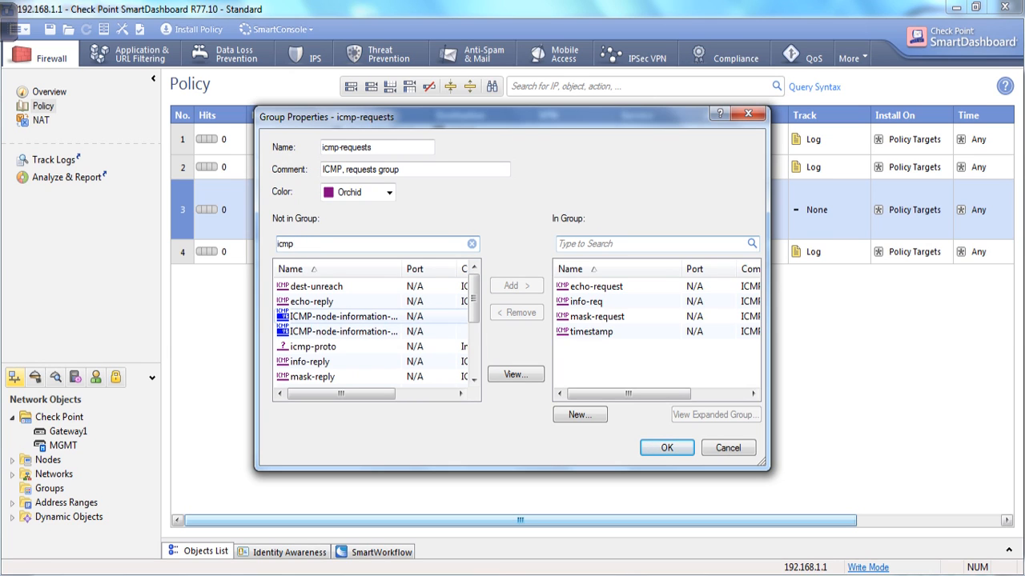
{"action": "left_click", "coordinate": [312, 301]}
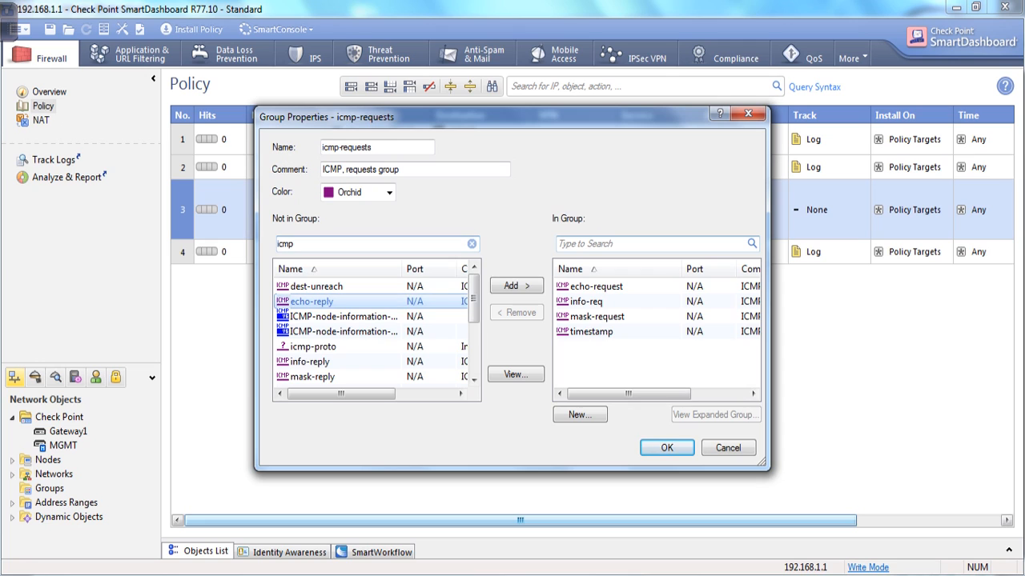
{"action": "left_click", "coordinate": [516, 286]}
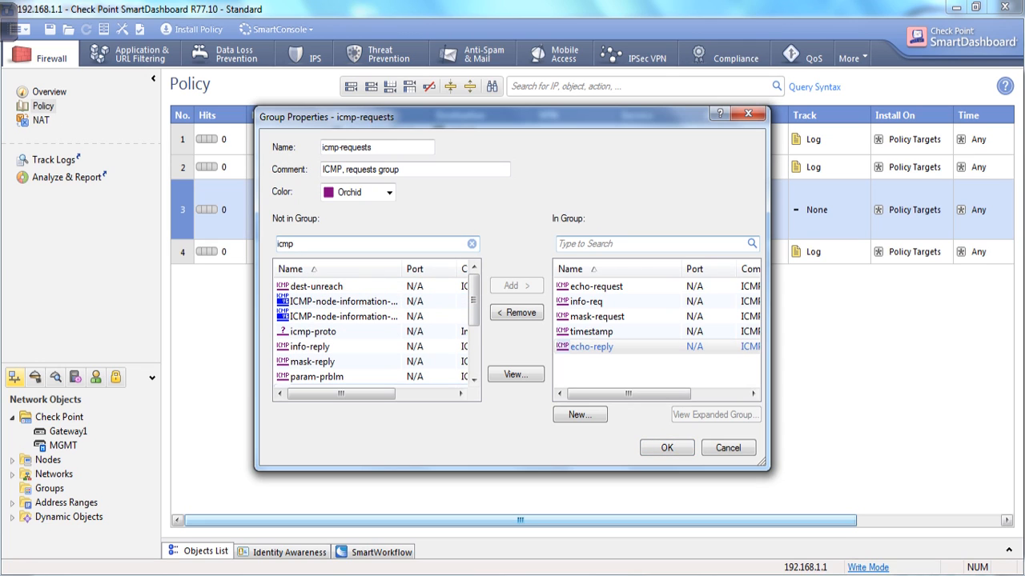
{"action": "left_click", "coordinate": [312, 361]}
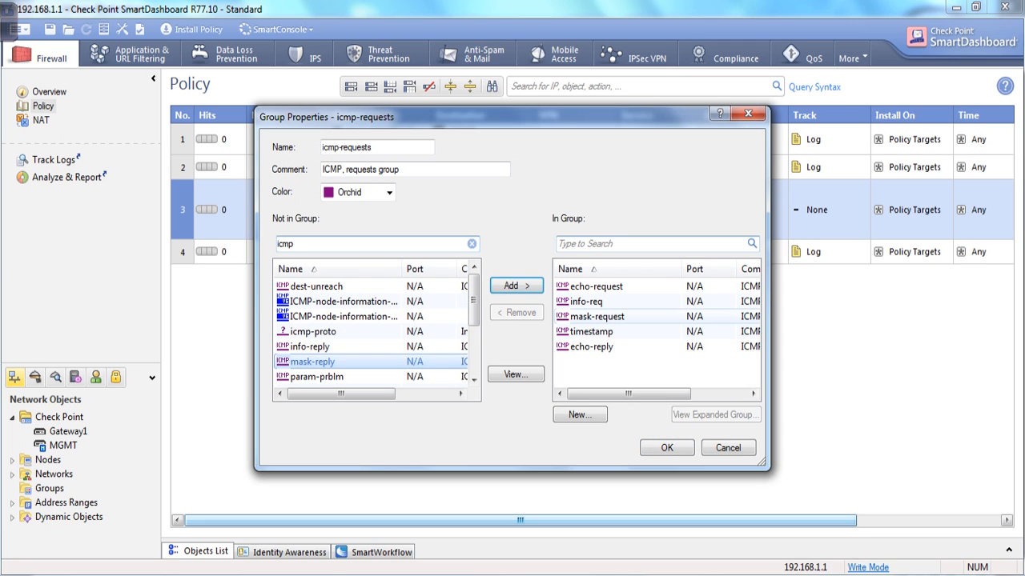
{"action": "left_click", "coordinate": [517, 286]}
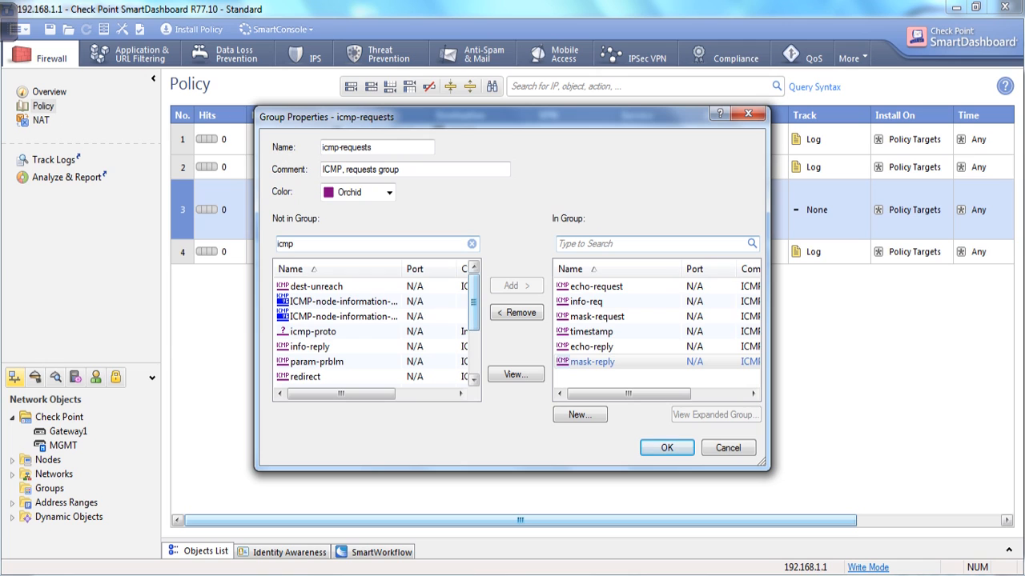
Save the group membership and change rule 3's action from drop to accept.
{"action": "scroll", "coordinate": [376, 328], "scroll_direction": "down", "scroll_amount": 1}
{"action": "scroll", "coordinate": [376, 328], "scroll_direction": "down", "scroll_amount": 1}
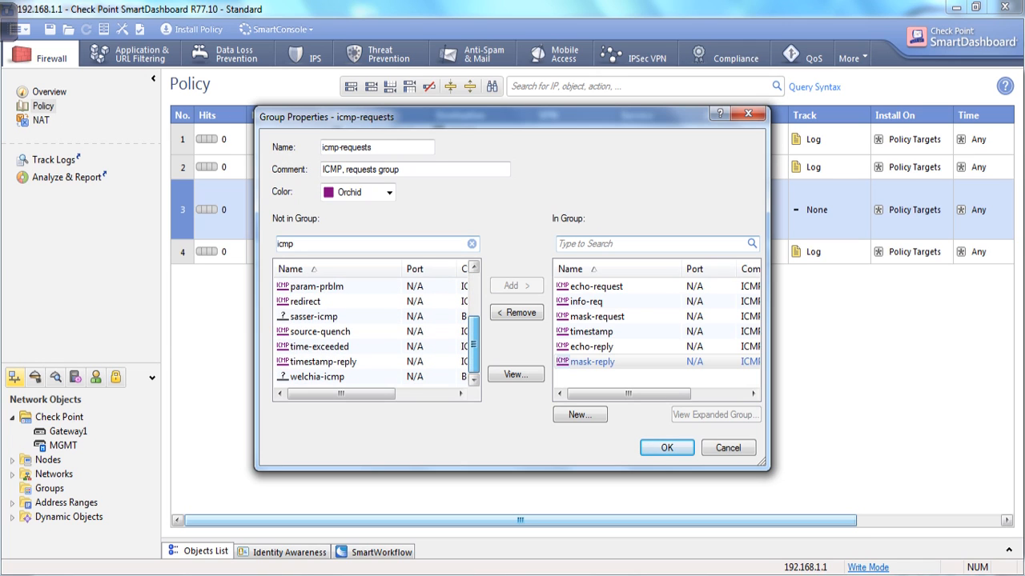
{"action": "left_click_drag", "start_coordinate": [474, 344], "coordinate": [474, 303]}
{"action": "left_click_drag", "start_coordinate": [296, 244], "coordinate": [277, 244]}
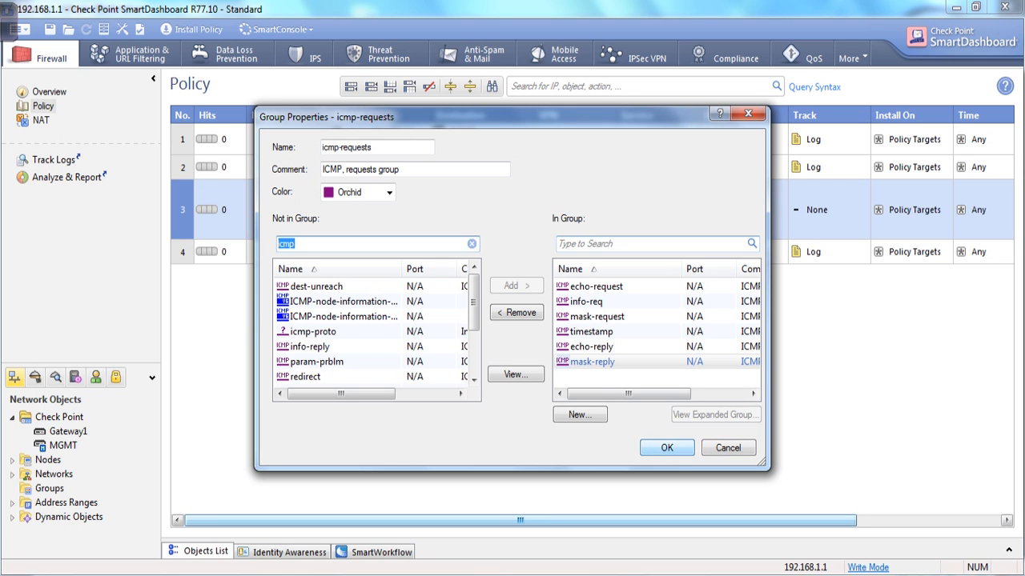
{"action": "left_click", "coordinate": [667, 448]}
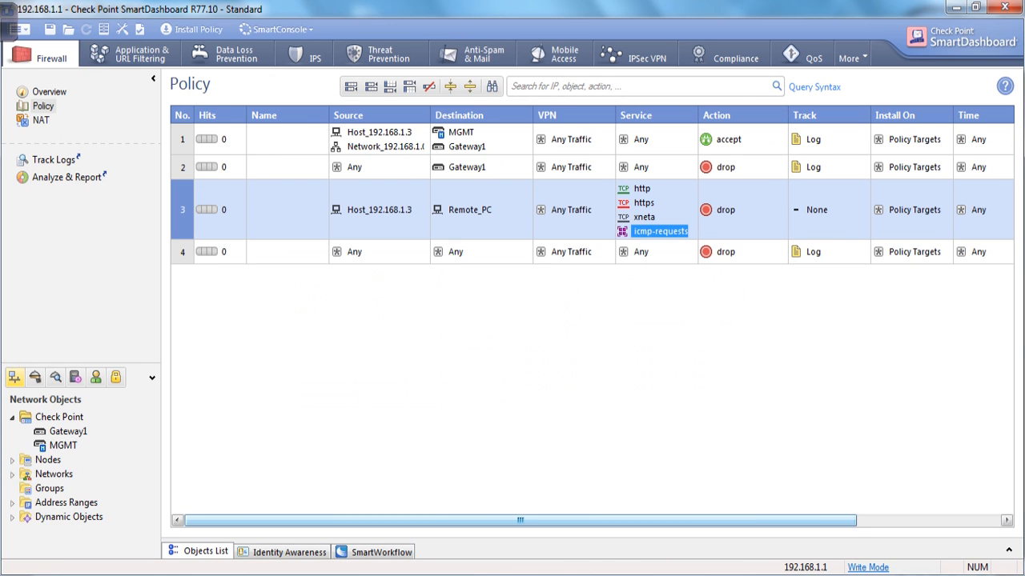
{"action": "right_click", "coordinate": [724, 210]}
{"action": "left_click", "coordinate": [745, 226]}
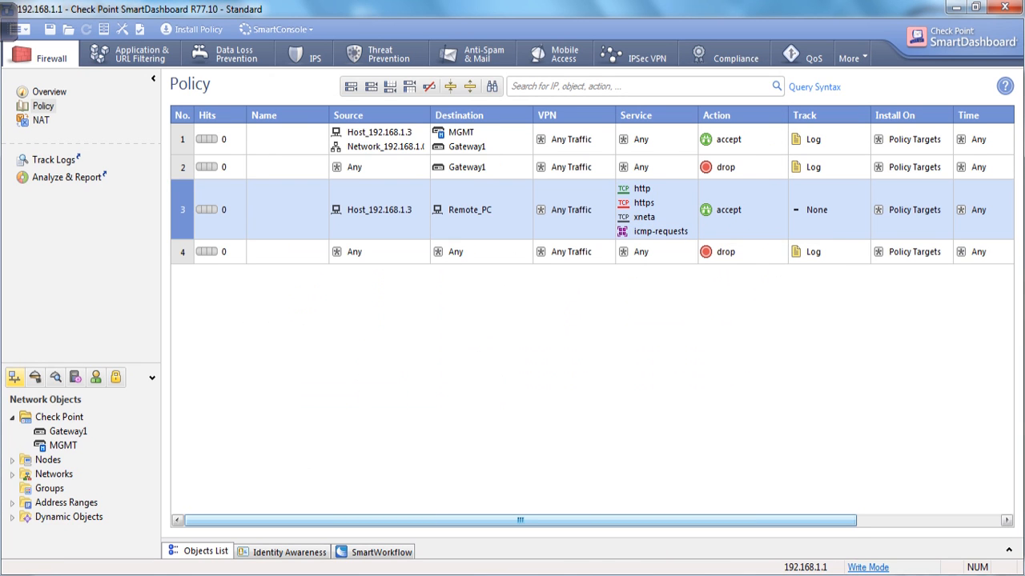
Set rule 3's tracking to Log.
{"action": "scroll", "coordinate": [593, 320], "scroll_direction": "right", "scroll_amount": 3}
{"action": "left_click_drag", "start_coordinate": [570, 521], "coordinate": [663, 520]}
{"action": "right_click", "coordinate": [627, 200]}
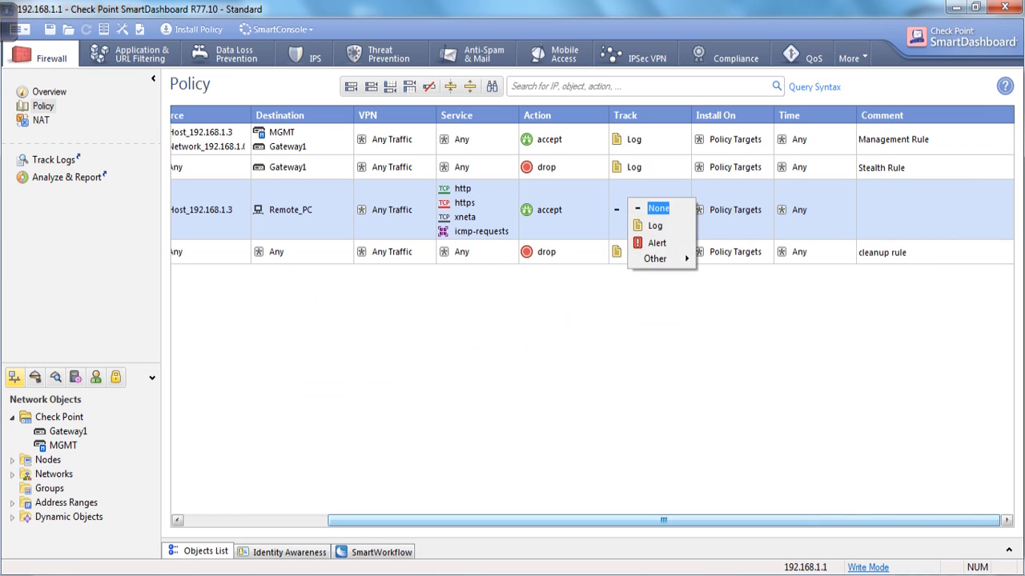
{"action": "left_click", "coordinate": [658, 225]}
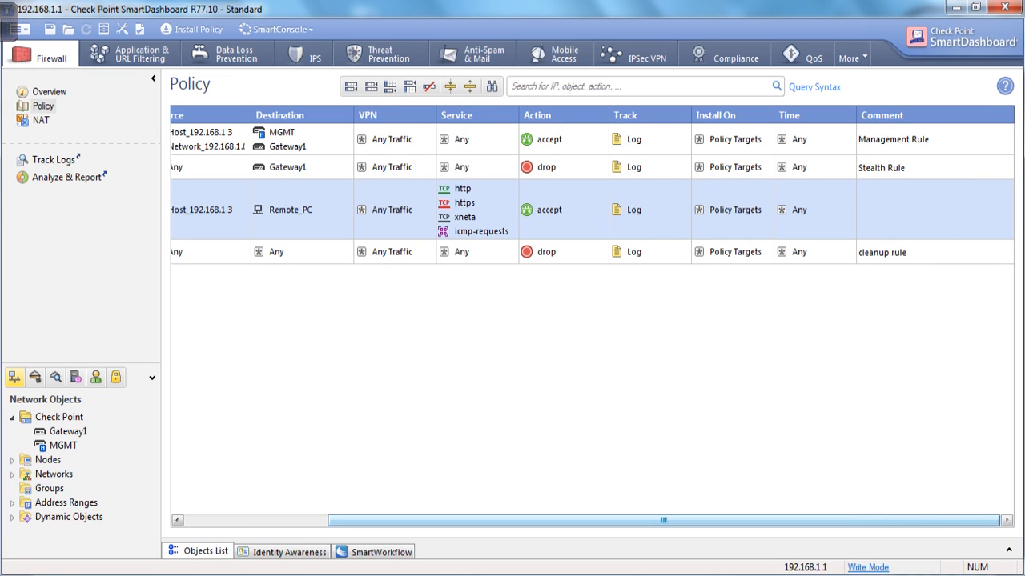
Comment rule 3 as 'Testing'.
{"action": "double_click", "coordinate": [896, 210]}
{"action": "type", "text": "Testing"}
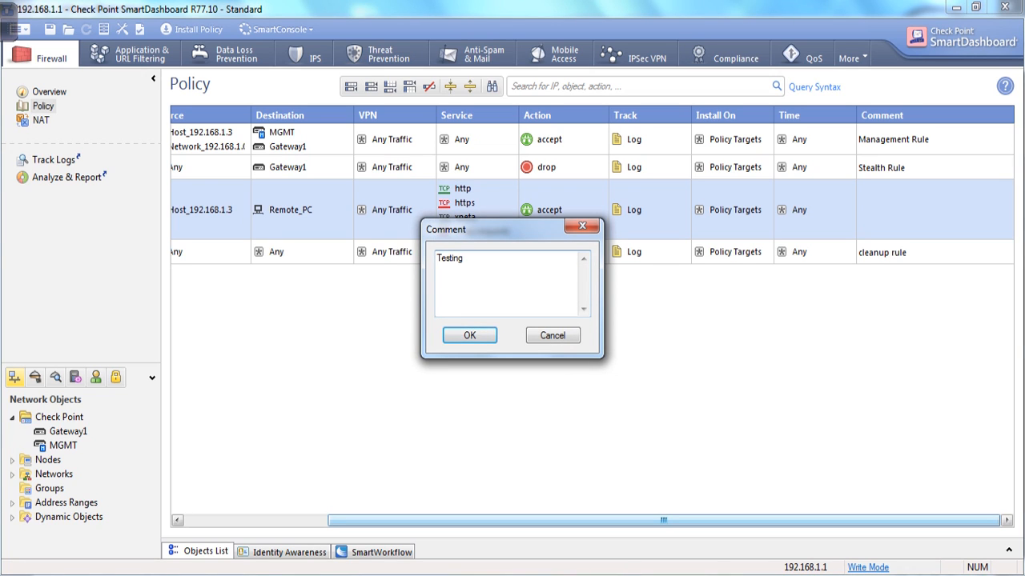
{"action": "left_click", "coordinate": [470, 335]}
{"action": "left_click_drag", "start_coordinate": [497, 521], "coordinate": [352, 521]}
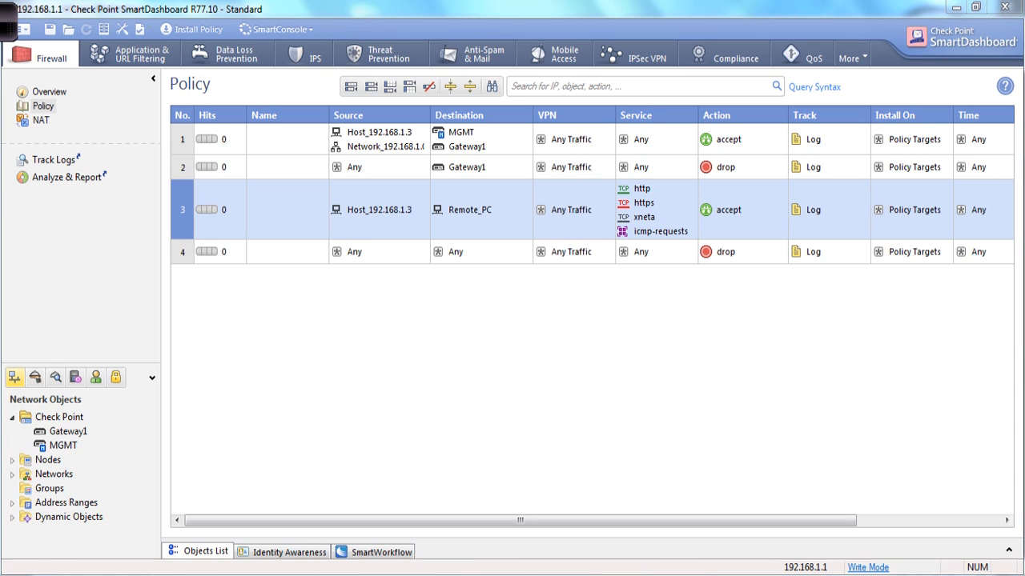
{"action": "left_click_drag", "start_coordinate": [111, 100], "coordinate": [123, 61]}
{"action": "mouse_move", "coordinate": [131, 31]}
{"action": "left_mouse_down"}
{"action": "mouse_move", "coordinate": [152, 38]}
{"action": "mouse_move", "coordinate": [126, 41]}
{"action": "mouse_move", "coordinate": [151, 31]}
{"action": "left_mouse_up"}
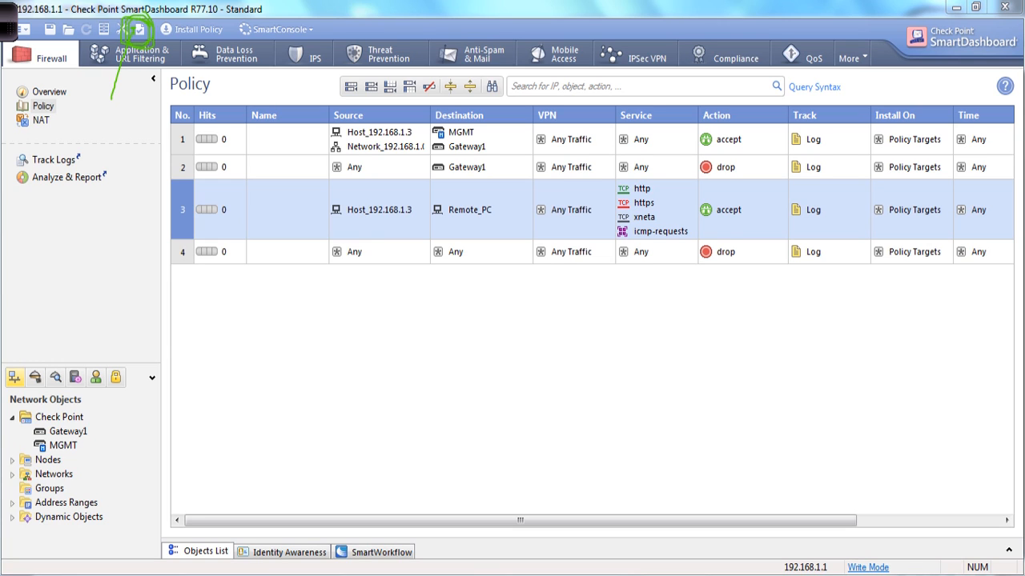
{"action": "mouse_move", "coordinate": [117, 109]}
{"action": "left_mouse_down"}
{"action": "mouse_move", "coordinate": [121, 120]}
{"action": "mouse_move", "coordinate": [143, 119]}
{"action": "left_mouse_up"}
{"action": "left_click_drag", "start_coordinate": [201, 45], "coordinate": [266, 9]}
{"action": "left_click_drag", "start_coordinate": [132, 214], "coordinate": [180, 40]}
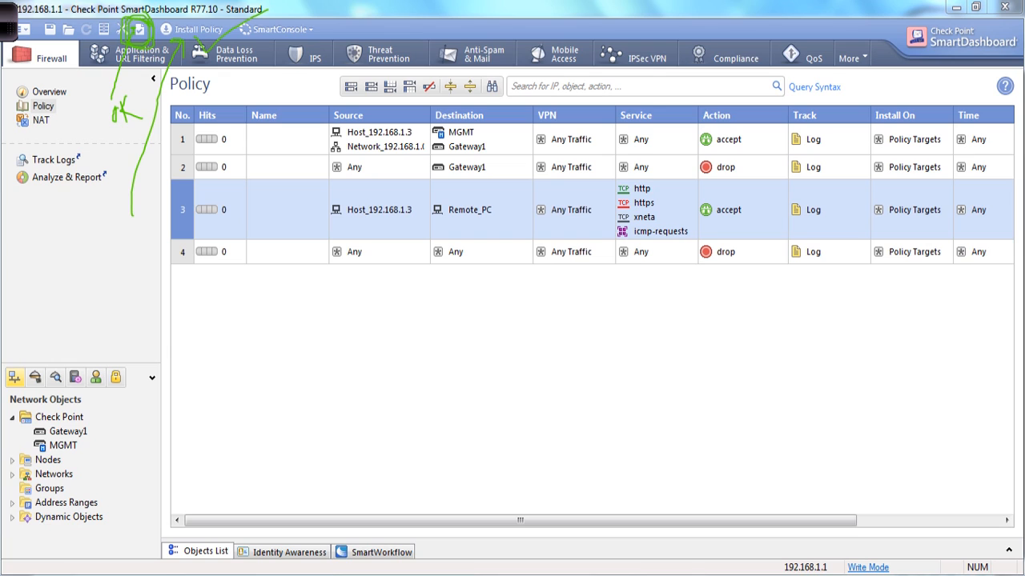
{"action": "left_click_drag", "start_coordinate": [174, 46], "coordinate": [140, 211]}
{"action": "left_click", "coordinate": [8, 22]}
Save and verify the firewall policy, leaving QoS out of verification.
{"action": "left_click", "coordinate": [634, 21]}
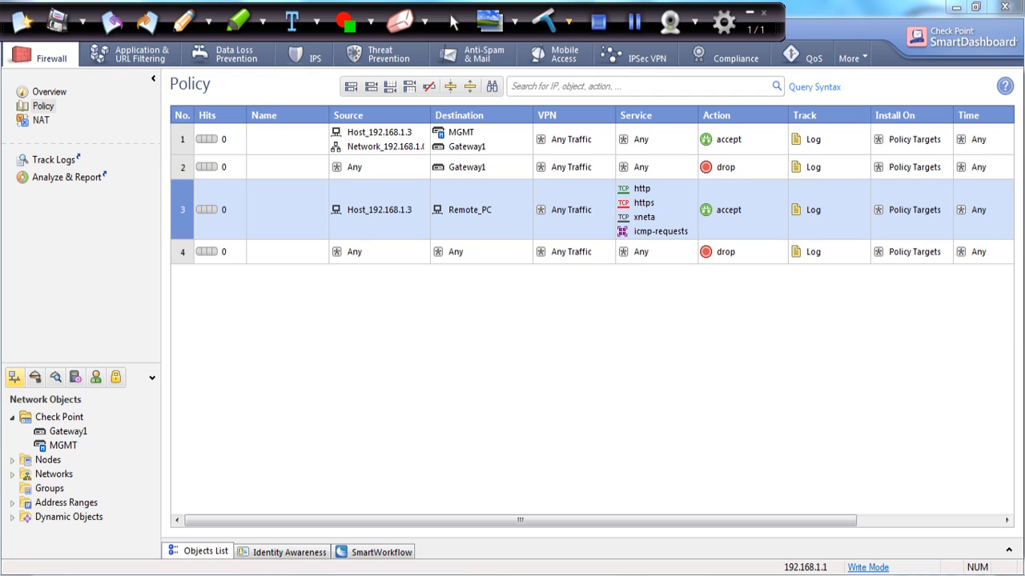
{"action": "left_click", "coordinate": [751, 13]}
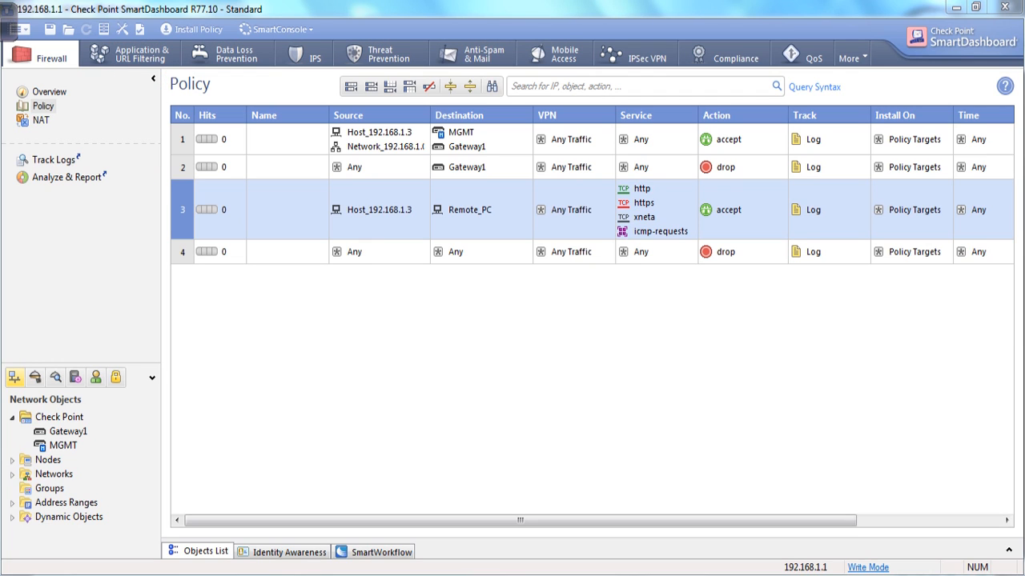
{"action": "left_click", "coordinate": [140, 29]}
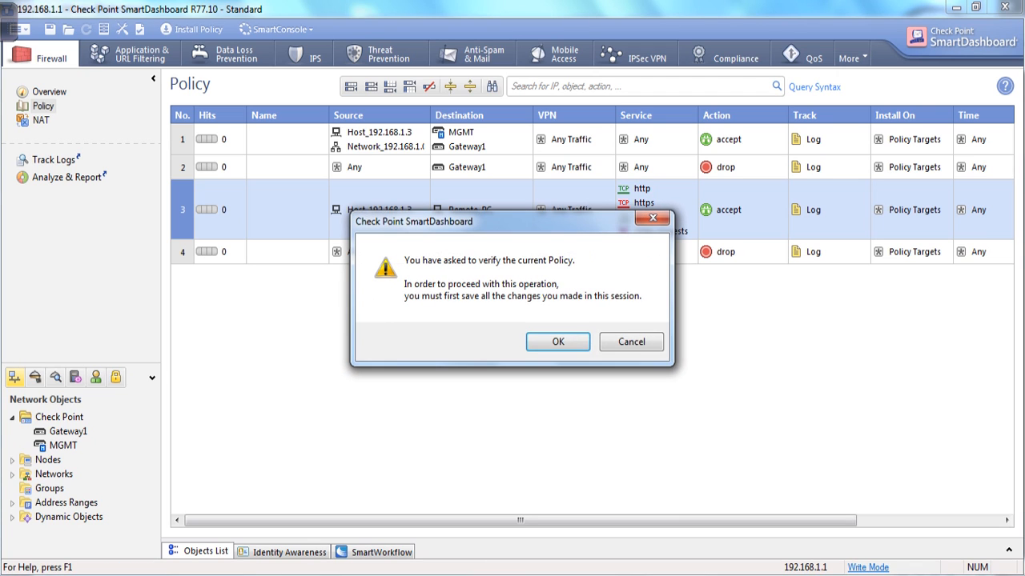
{"action": "key", "text": "Return"}
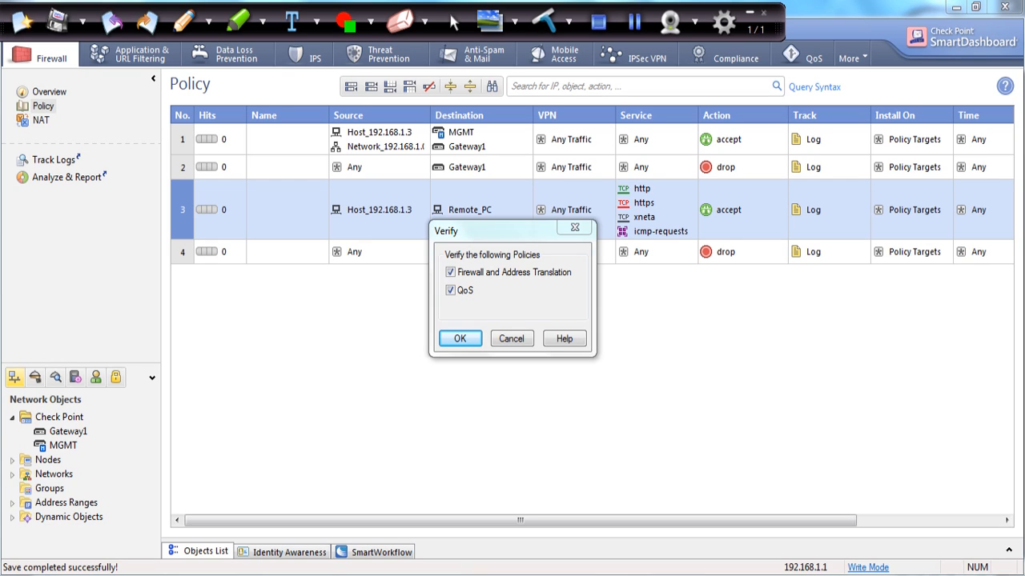
{"action": "left_click", "coordinate": [451, 291]}
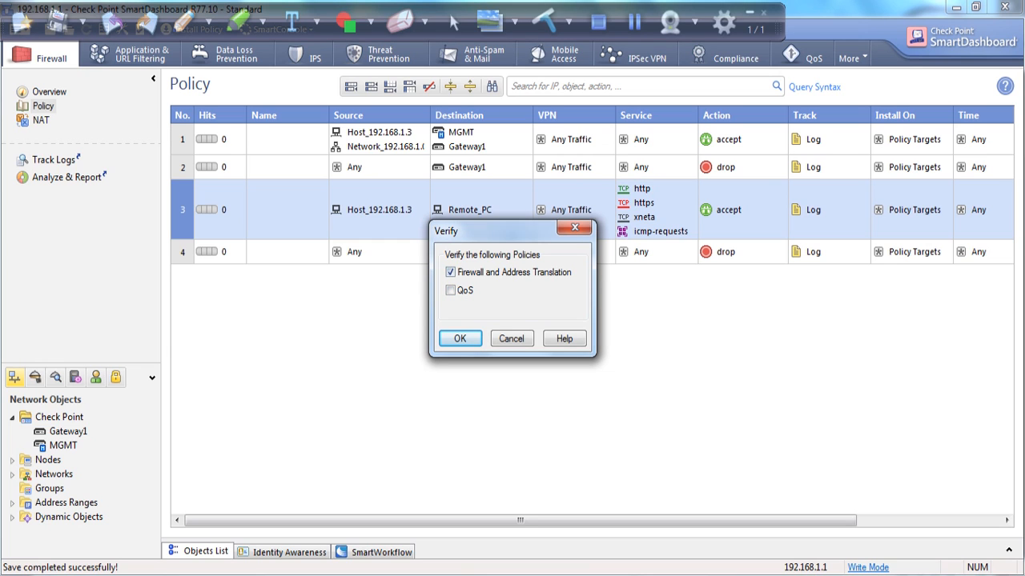
{"action": "key", "text": "Return"}
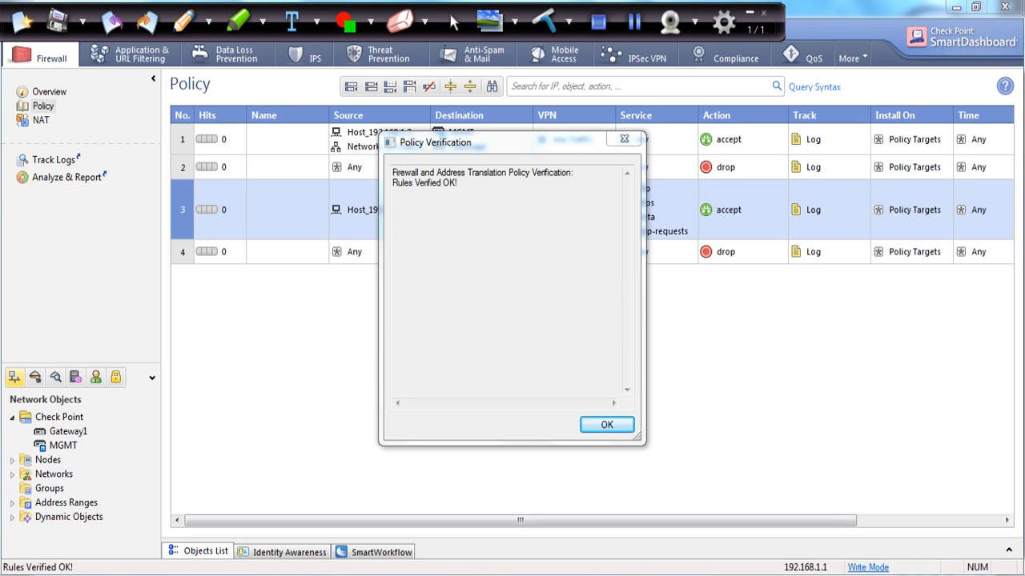
Close the verification report showing 'Rules Verified OK!'.
{"action": "left_click_drag", "start_coordinate": [458, 183], "coordinate": [392, 183]}
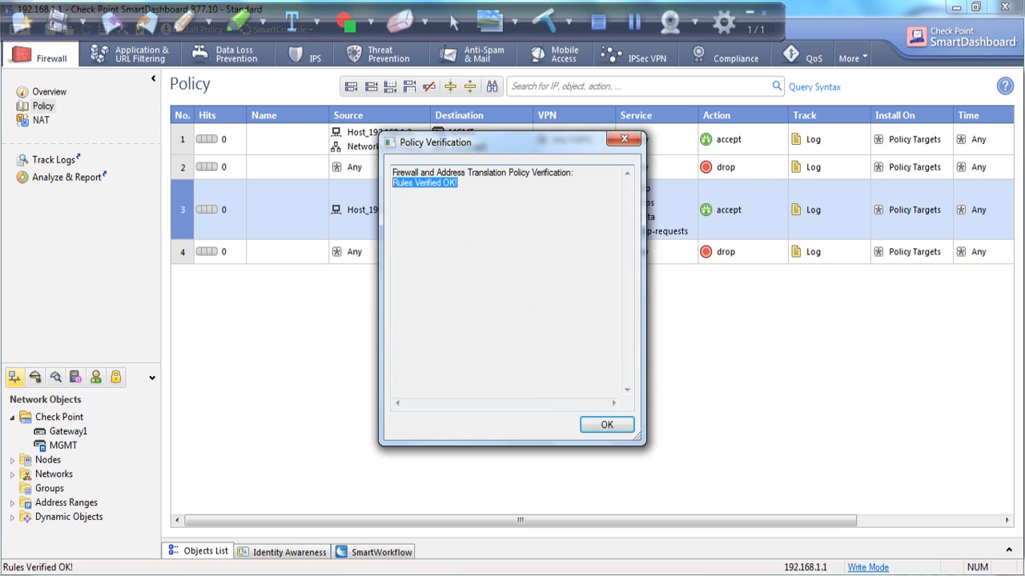
{"action": "double_click", "coordinate": [449, 183]}
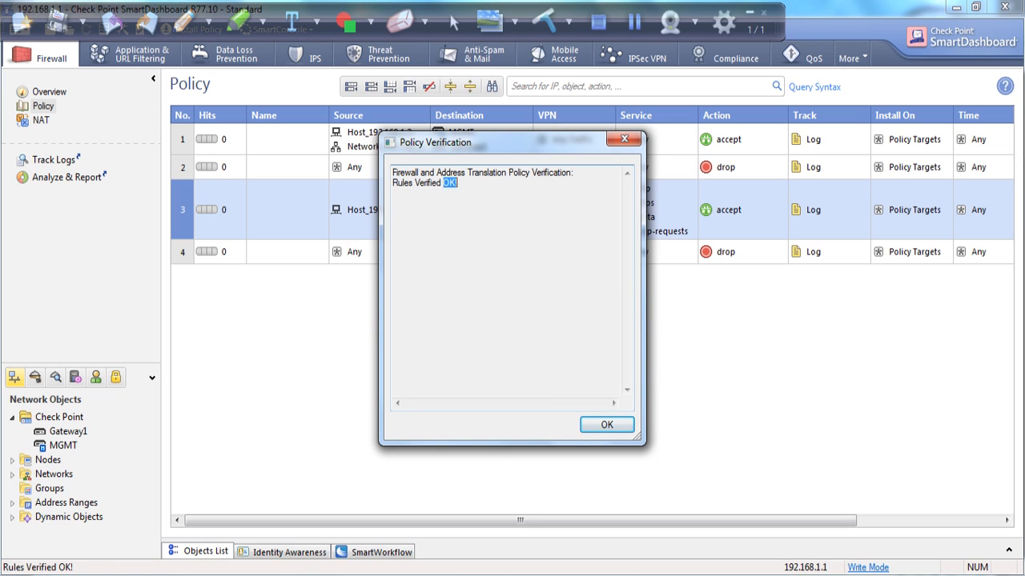
{"action": "left_click", "coordinate": [607, 425]}
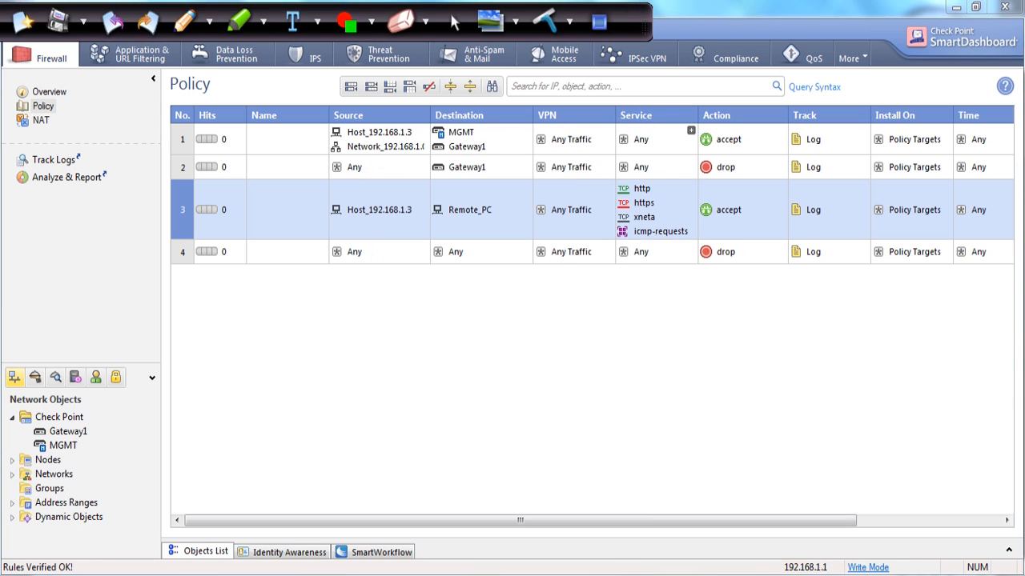
{"action": "left_click", "coordinate": [18, 29]}
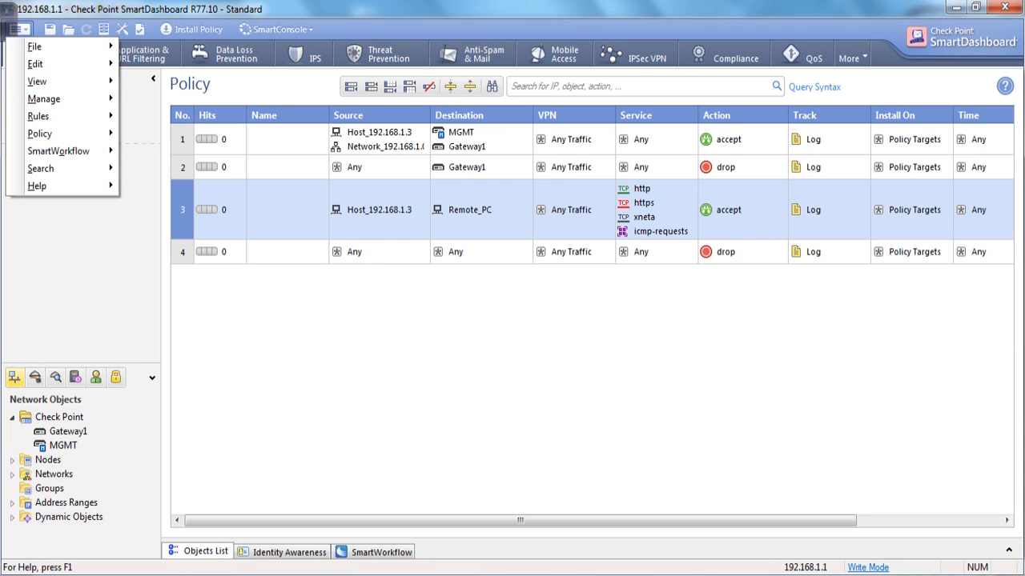
Open Policy > Install from the main menu, showing Gateway1 as the installation target.
{"action": "left_click", "coordinate": [9, 26]}
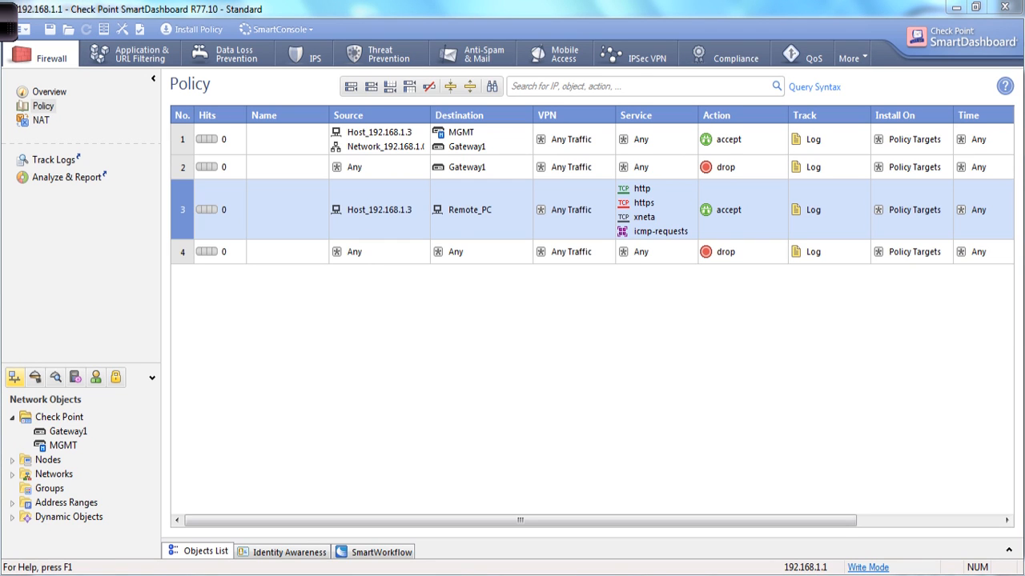
{"action": "mouse_move", "coordinate": [226, 22]}
{"action": "left_mouse_down"}
{"action": "mouse_move", "coordinate": [159, 24]}
{"action": "mouse_move", "coordinate": [186, 41]}
{"action": "mouse_move", "coordinate": [229, 22]}
{"action": "left_mouse_up"}
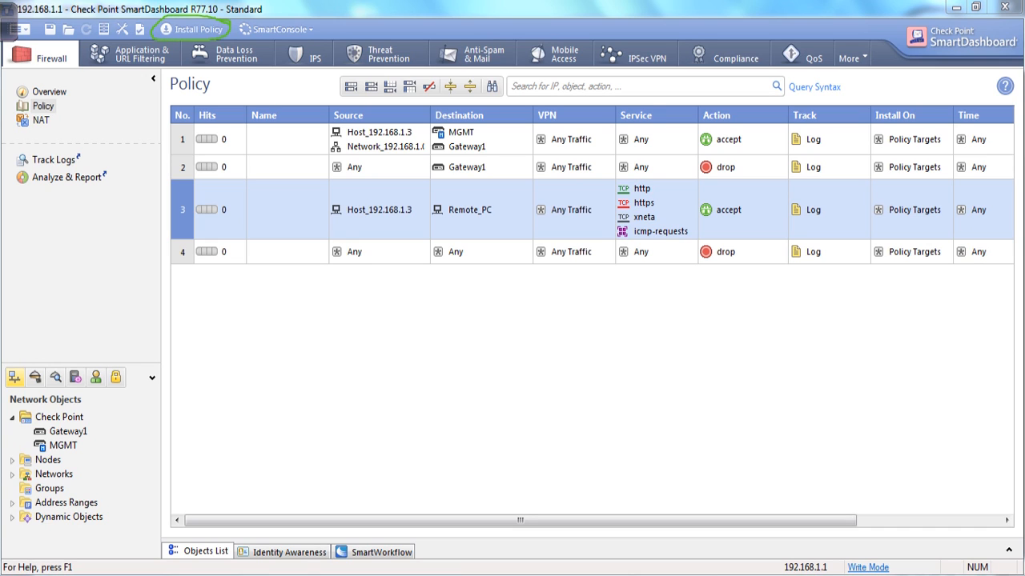
{"action": "left_click", "coordinate": [19, 29]}
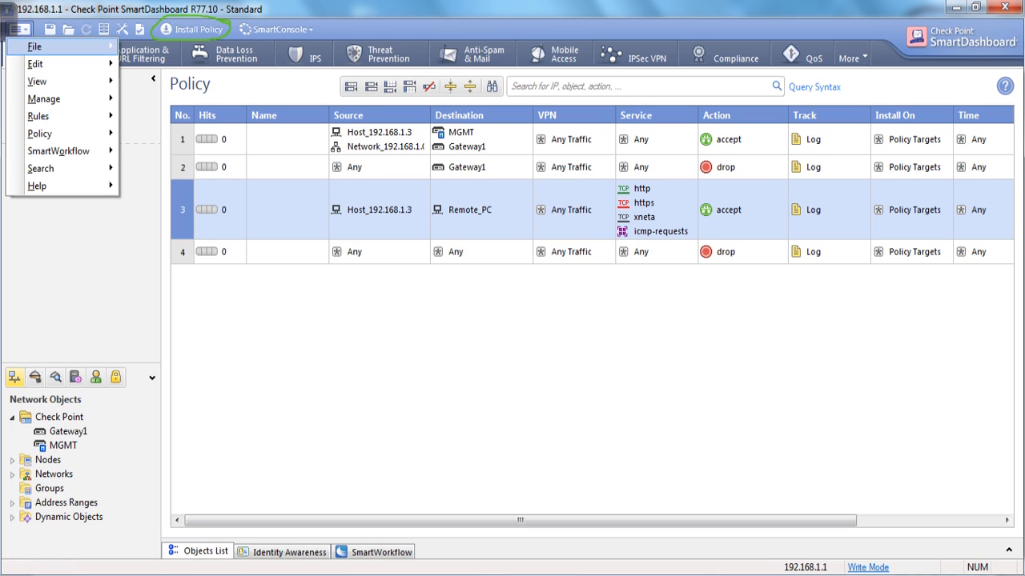
{"action": "mouse_move", "coordinate": [35, 46]}
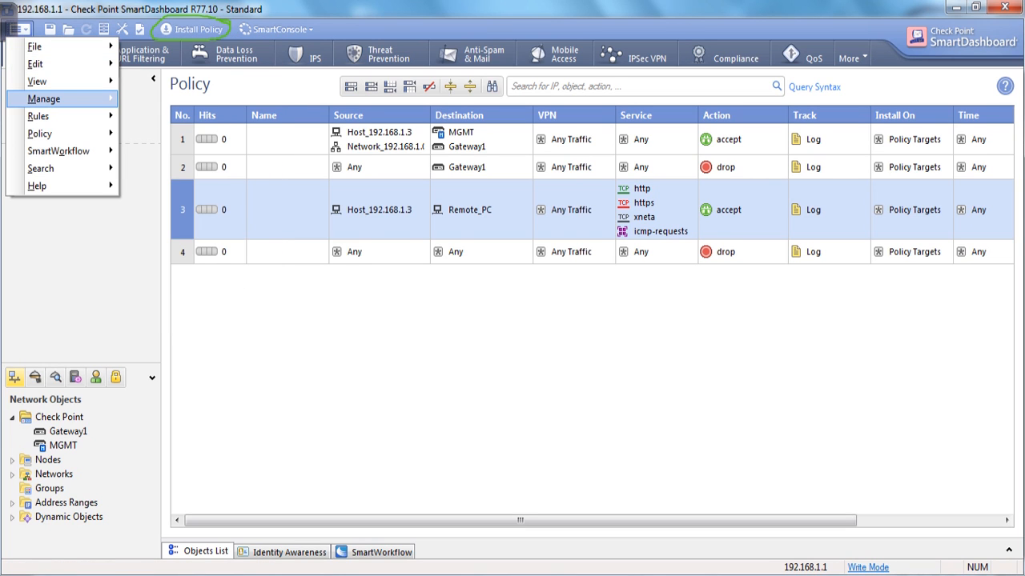
{"action": "mouse_move", "coordinate": [40, 133]}
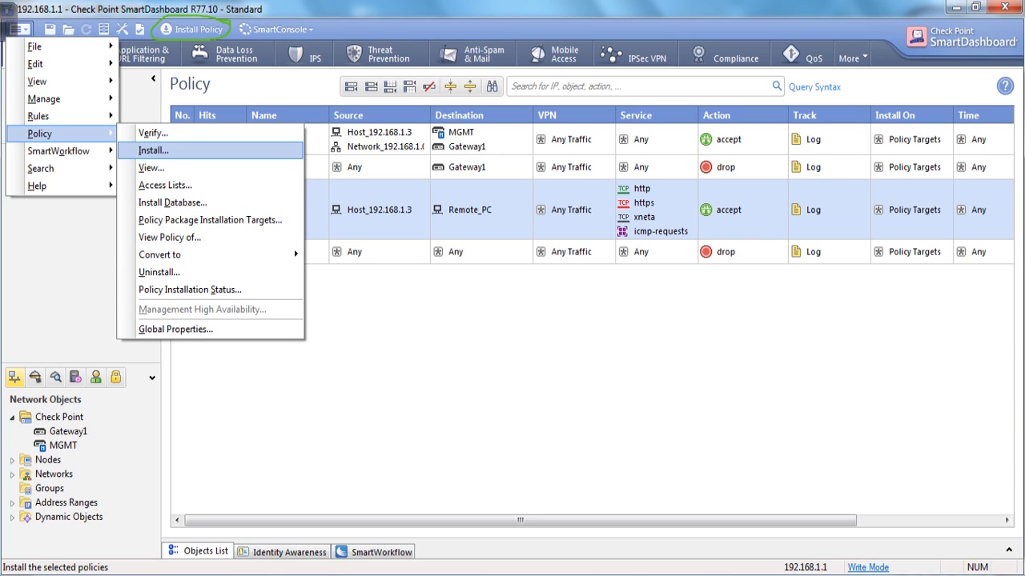
{"action": "left_click", "coordinate": [192, 29]}
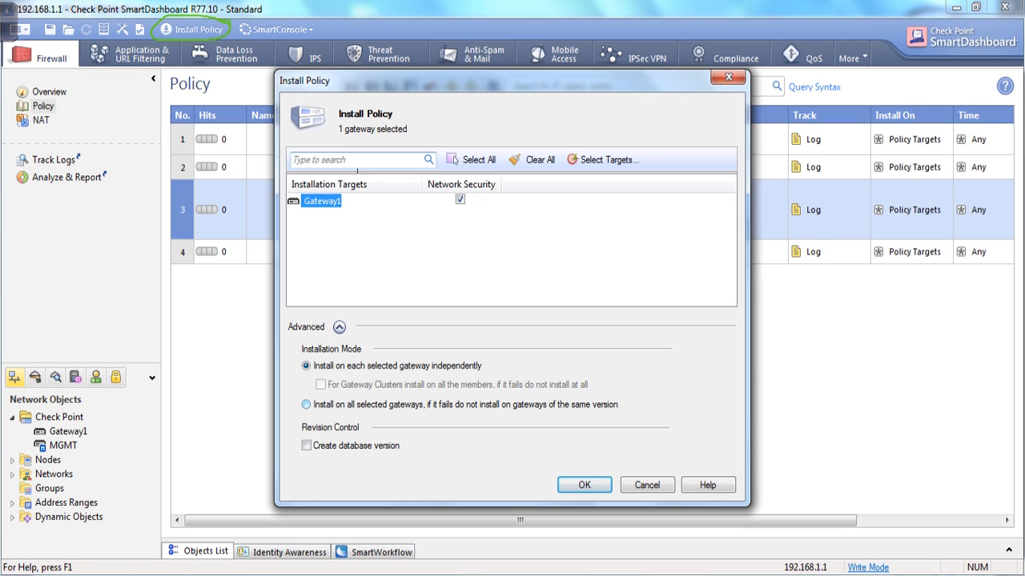
Choose 'Install on all selected gateways' and leave Create database version unchecked.
{"action": "left_click", "coordinate": [306, 405]}
{"action": "left_click", "coordinate": [307, 446]}
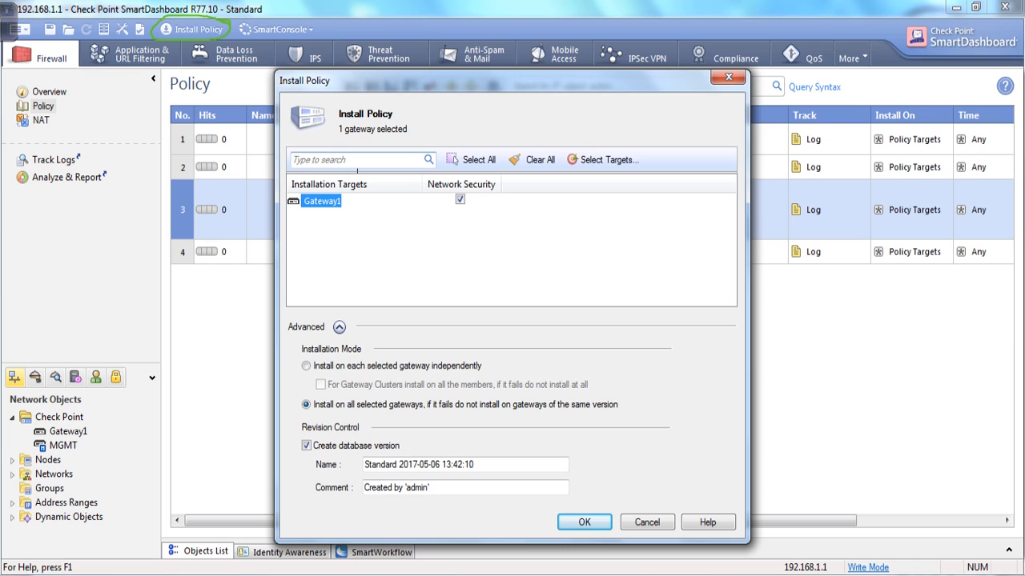
{"action": "left_click_drag", "start_coordinate": [475, 465], "coordinate": [367, 465]}
{"action": "left_click_drag", "start_coordinate": [432, 487], "coordinate": [365, 487]}
{"action": "left_click_drag", "start_coordinate": [476, 465], "coordinate": [365, 466]}
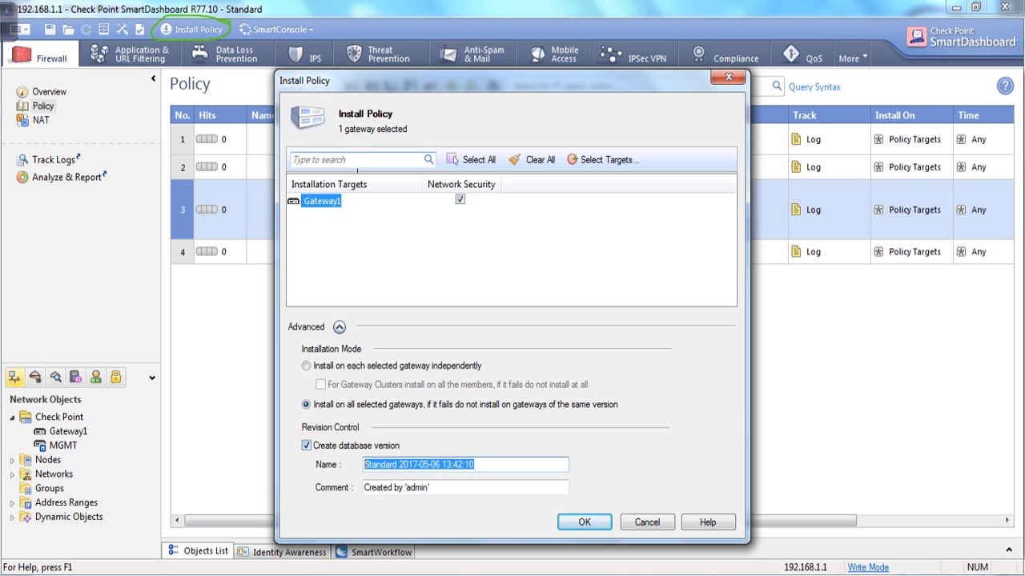
{"action": "left_click", "coordinate": [306, 446]}
{"action": "left_click", "coordinate": [306, 446]}
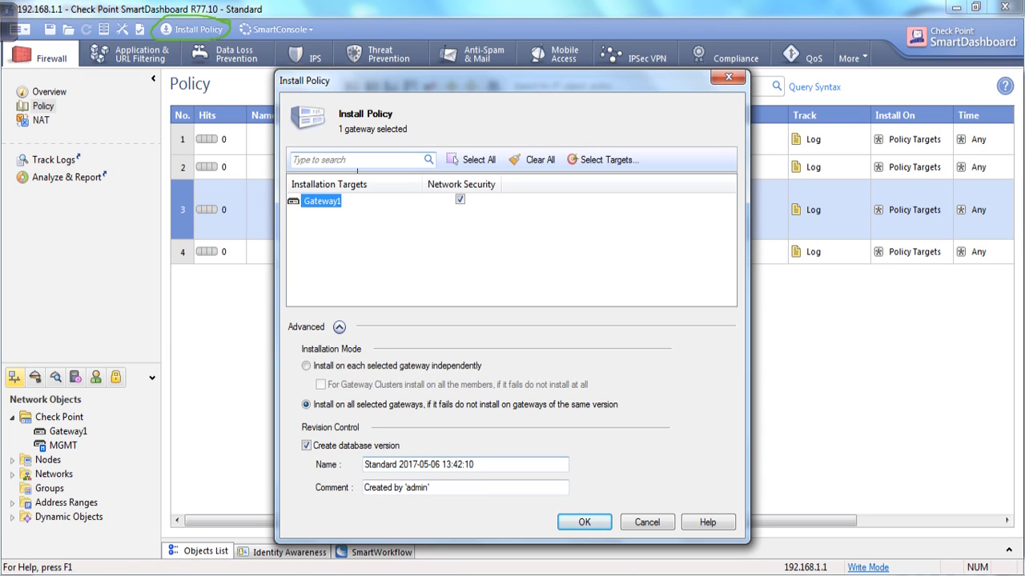
{"action": "left_click_drag", "start_coordinate": [475, 465], "coordinate": [363, 465]}
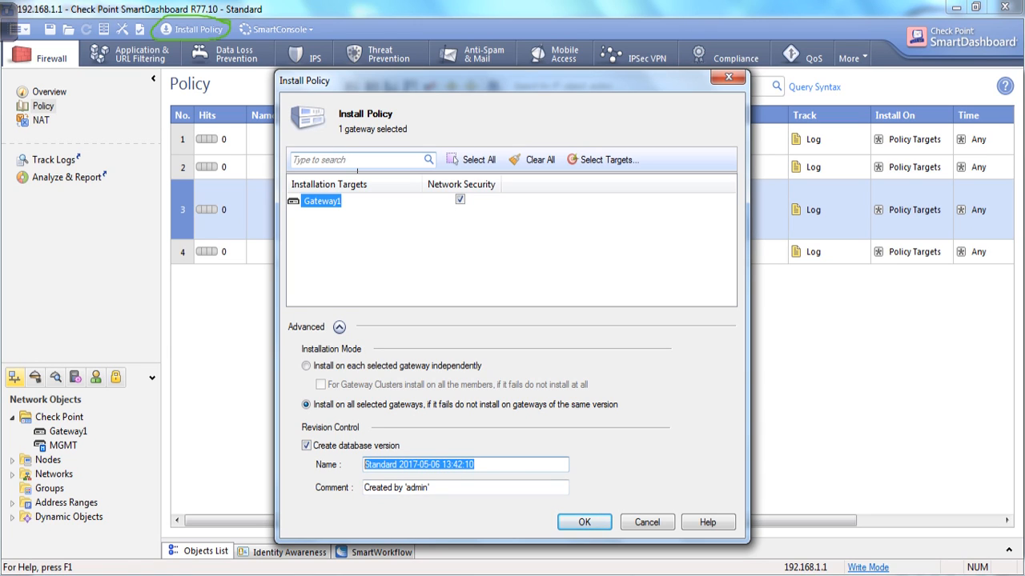
{"action": "key", "text": "Tab"}
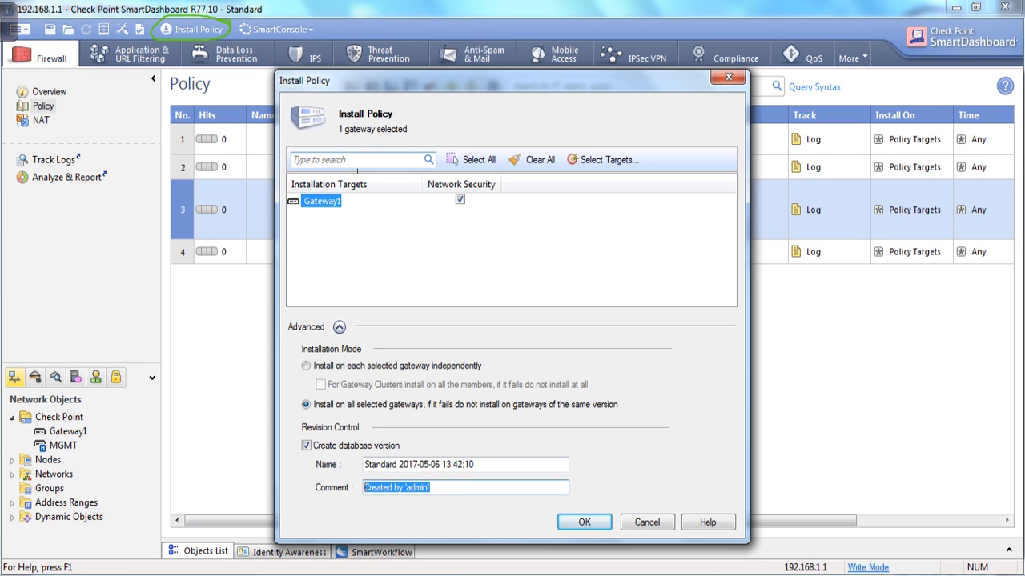
{"action": "left_click", "coordinate": [306, 446]}
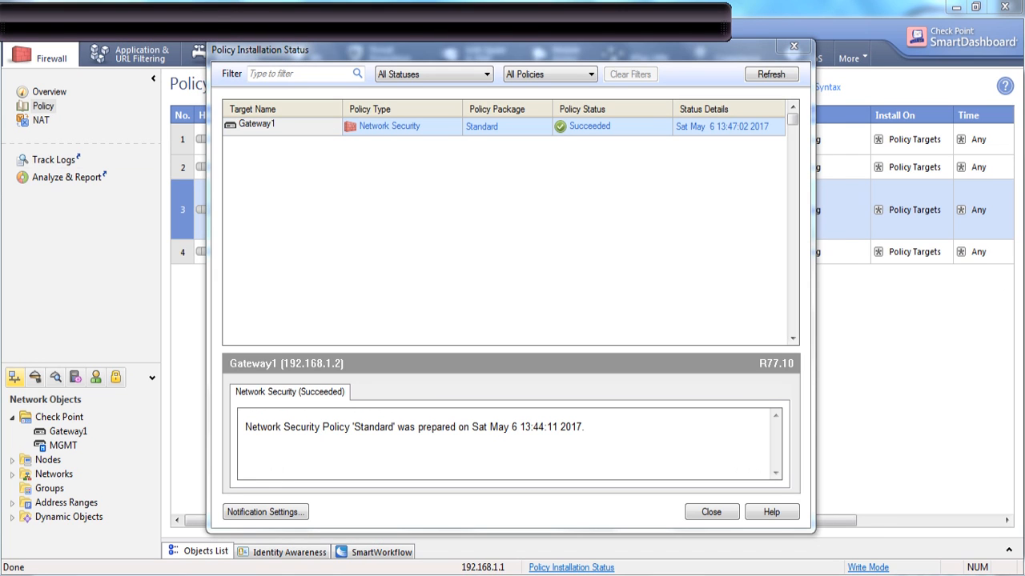
Circle Gateway1's Succeeded installation status and the policy preparation date.
{"action": "mouse_move", "coordinate": [633, 127]}
{"action": "left_mouse_down"}
{"action": "mouse_move", "coordinate": [548, 145]}
{"action": "mouse_move", "coordinate": [635, 133]}
{"action": "mouse_move", "coordinate": [615, 117]}
{"action": "left_mouse_up"}
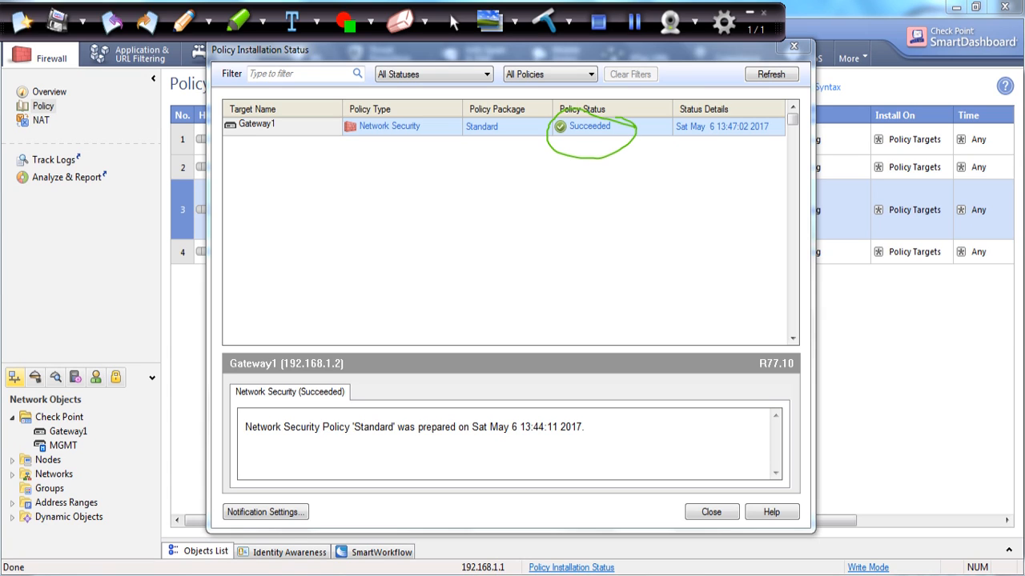
{"action": "mouse_move", "coordinate": [603, 415]}
{"action": "left_mouse_down"}
{"action": "mouse_move", "coordinate": [463, 408]}
{"action": "mouse_move", "coordinate": [466, 443]}
{"action": "mouse_move", "coordinate": [612, 410]}
{"action": "mouse_move", "coordinate": [582, 406]}
{"action": "left_mouse_up"}
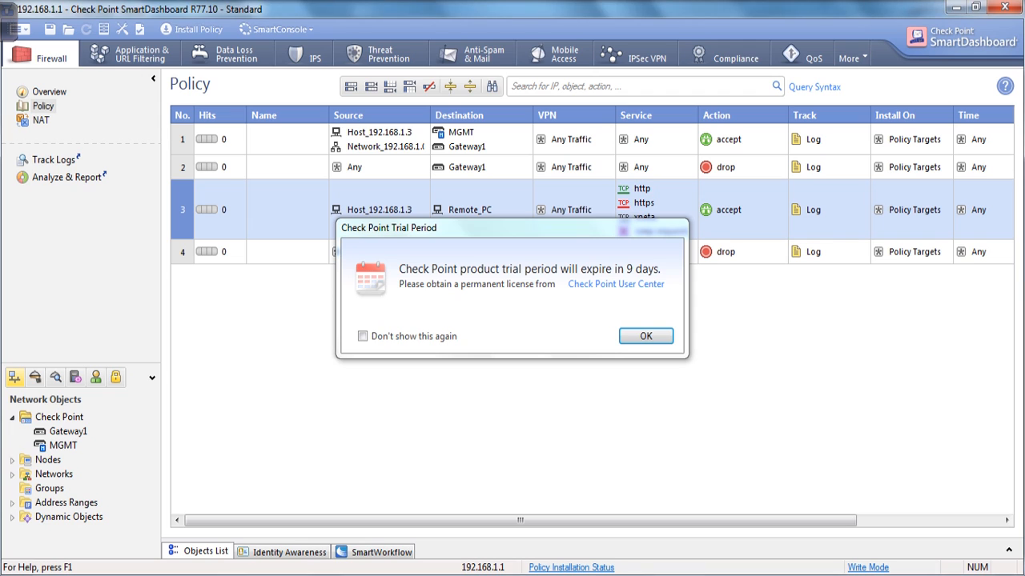
Dismiss the trial notice, rerun ping 172.168.1.1, and minimize the command prompt.
{"action": "key", "text": "Return"}
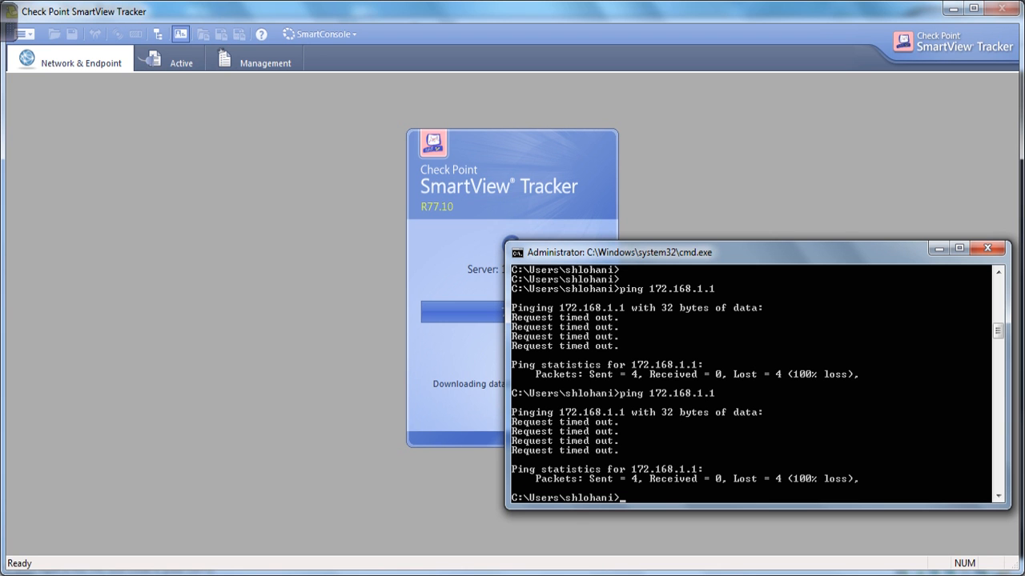
{"action": "key", "text": "Up"}
{"action": "key", "text": "Return"}
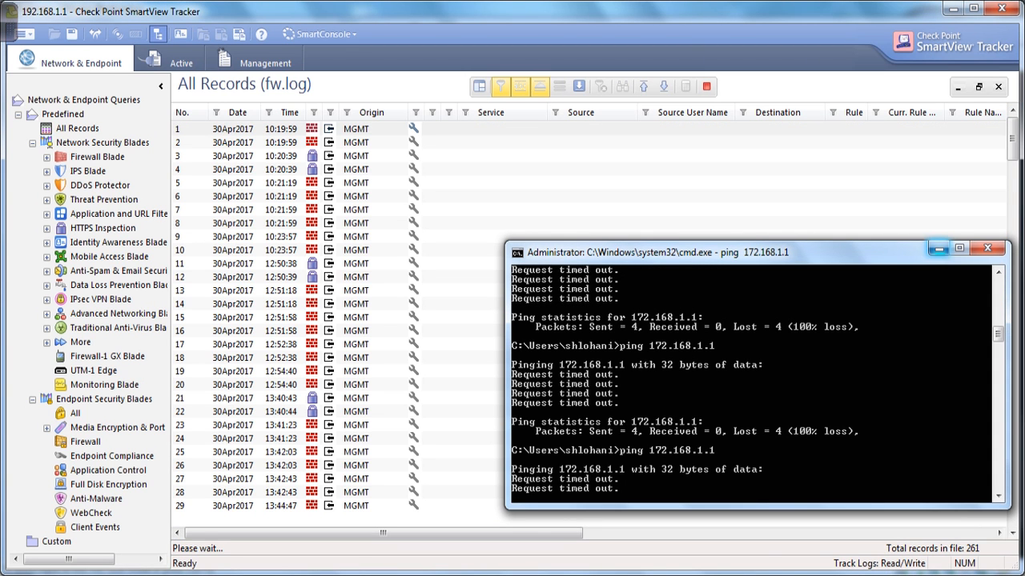
{"action": "left_click", "coordinate": [938, 249]}
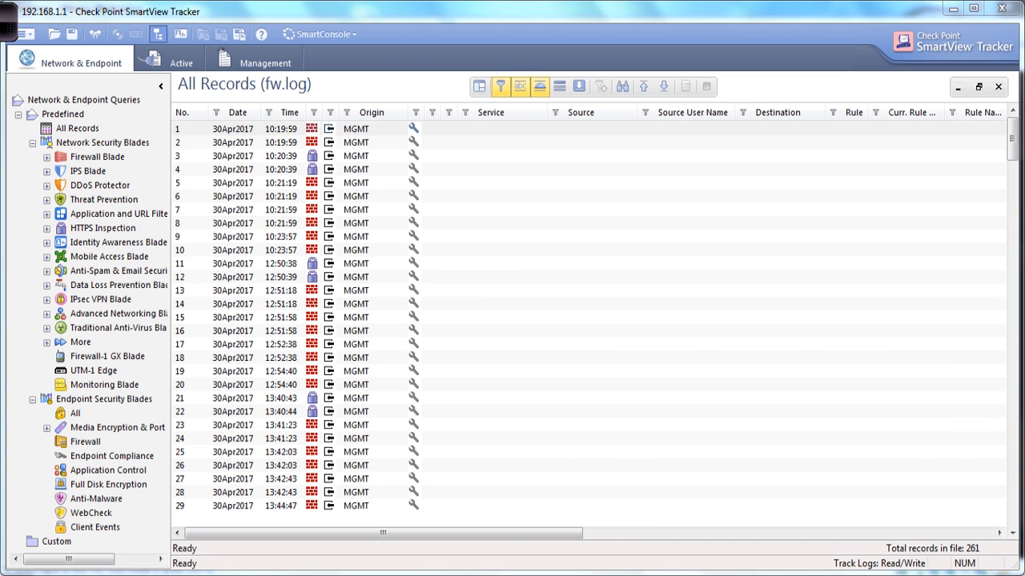
Mark the Go to Last Record toolbar command, then jump to the newest log records.
{"action": "mouse_move", "coordinate": [8, 23]}
{"action": "mouse_move", "coordinate": [671, 75]}
{"action": "left_mouse_down"}
{"action": "mouse_move", "coordinate": [680, 96]}
{"action": "mouse_move", "coordinate": [674, 73]}
{"action": "left_mouse_up"}
{"action": "mouse_move", "coordinate": [471, 55]}
{"action": "left_mouse_down"}
{"action": "mouse_move", "coordinate": [530, 57]}
{"action": "mouse_move", "coordinate": [448, 58]}
{"action": "mouse_move", "coordinate": [533, 49]}
{"action": "left_mouse_up"}
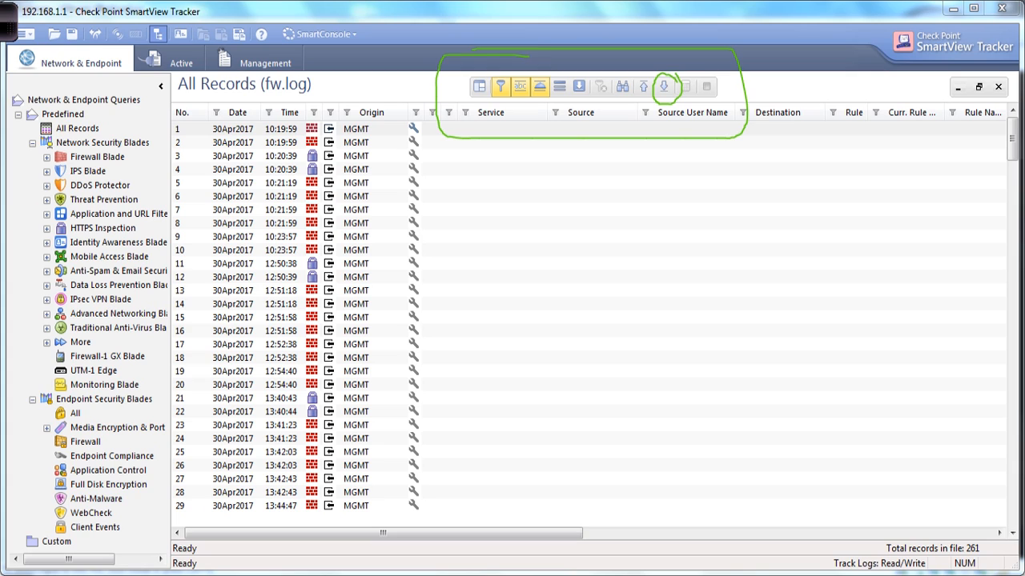
{"action": "left_click_drag", "start_coordinate": [668, 73], "coordinate": [658, 101]}
{"action": "mouse_move", "coordinate": [677, 50]}
{"action": "left_mouse_down"}
{"action": "mouse_move", "coordinate": [675, 91]}
{"action": "mouse_move", "coordinate": [683, 79]}
{"action": "left_mouse_up"}
{"action": "left_click", "coordinate": [664, 86]}
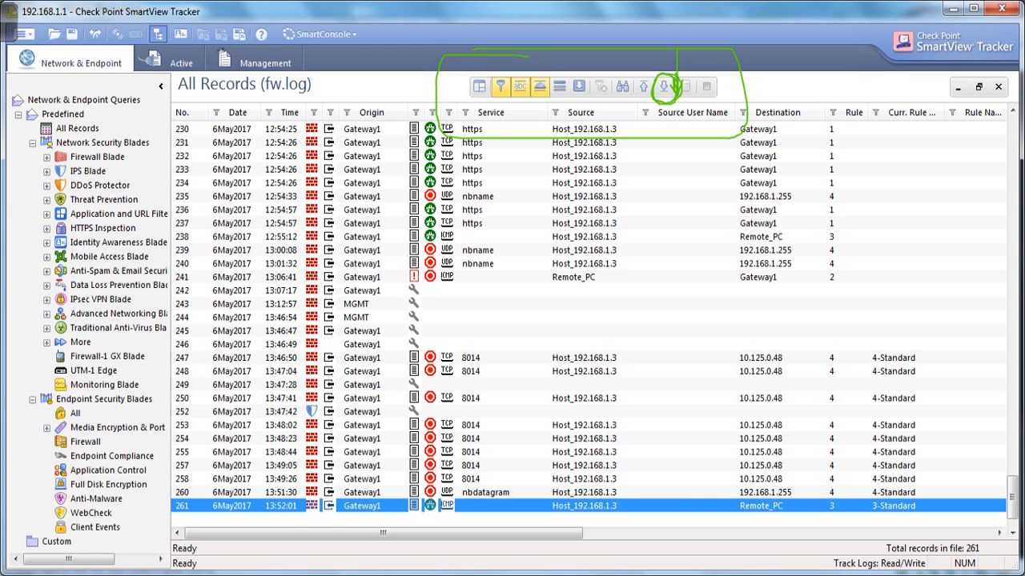
Check record 261: source 192.168.1.3, destination 172.168.1.1; then switch to the CheckPoint3 presentation.
{"action": "double_click", "coordinate": [585, 506]}
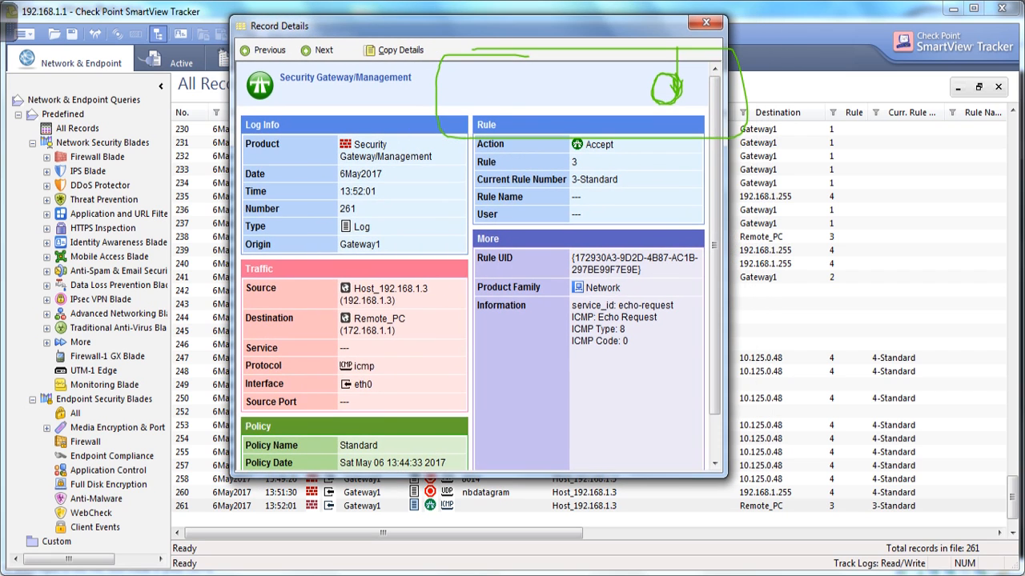
{"action": "left_click_drag", "start_coordinate": [376, 320], "coordinate": [324, 319]}
{"action": "left_click_drag", "start_coordinate": [375, 350], "coordinate": [324, 349]}
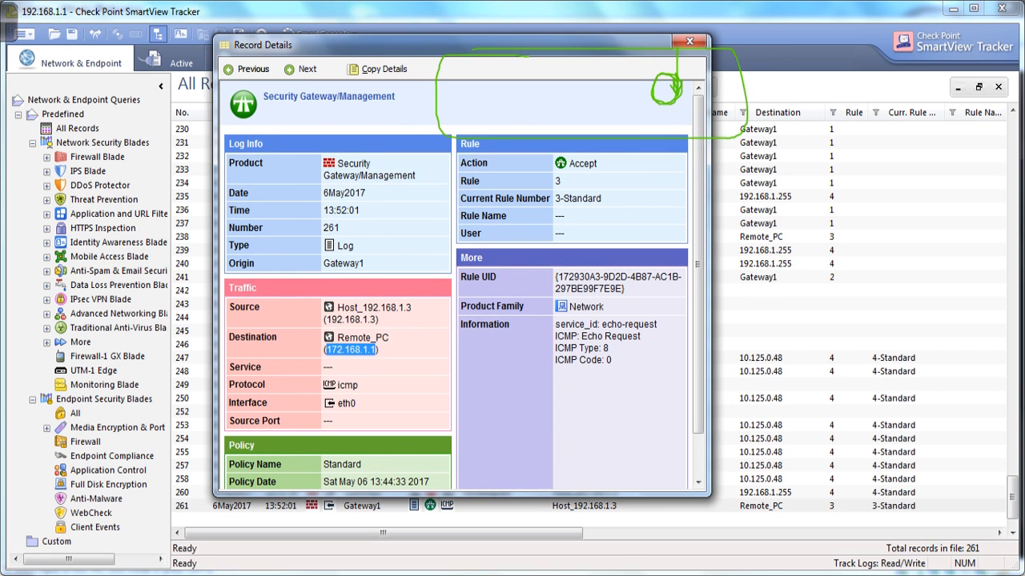
{"action": "left_click_drag", "start_coordinate": [376, 320], "coordinate": [324, 319]}
{"action": "left_click_drag", "start_coordinate": [380, 350], "coordinate": [327, 350]}
{"action": "left_click", "coordinate": [531, 575]}
{"action": "left_click", "coordinate": [612, 504]}
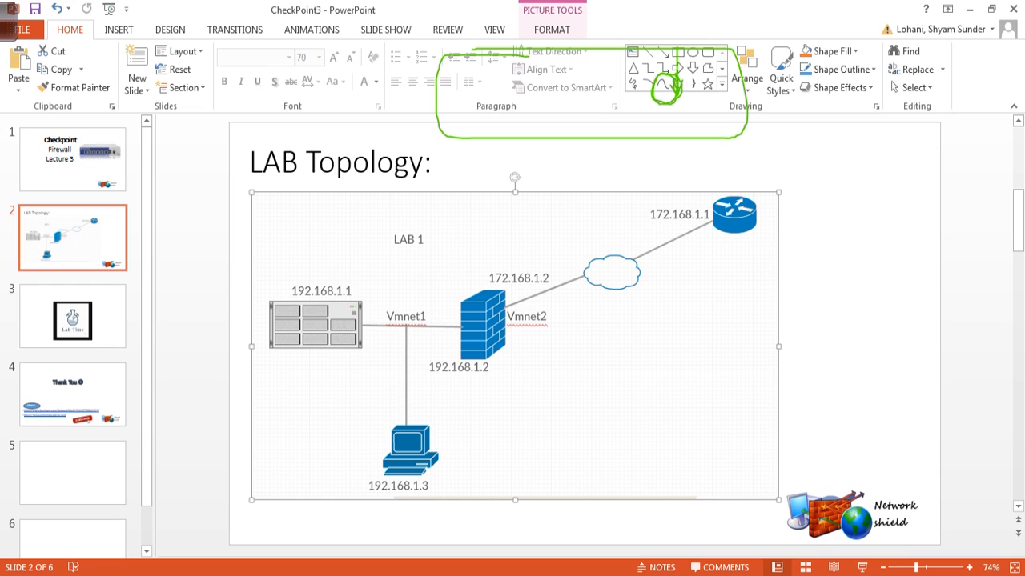
{"action": "left_click", "coordinate": [8, 22]}
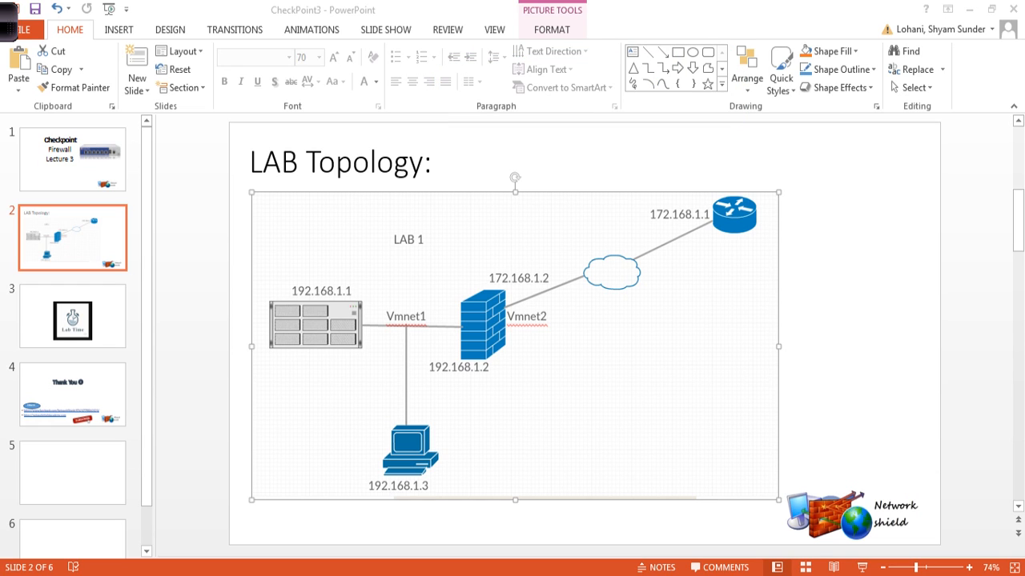
{"action": "mouse_move", "coordinate": [450, 439]}
{"action": "left_mouse_down"}
{"action": "mouse_move", "coordinate": [365, 493]}
{"action": "mouse_move", "coordinate": [448, 436]}
{"action": "left_mouse_up"}
{"action": "mouse_move", "coordinate": [770, 193]}
{"action": "left_mouse_down"}
{"action": "mouse_move", "coordinate": [682, 160]}
{"action": "mouse_move", "coordinate": [658, 167]}
{"action": "mouse_move", "coordinate": [745, 186]}
{"action": "left_mouse_up"}
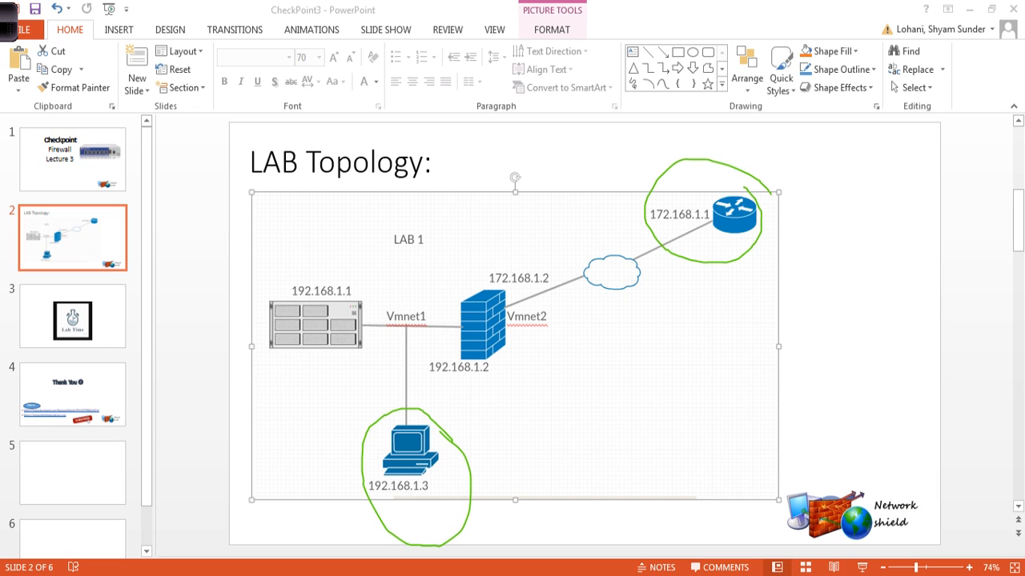
{"action": "left_click_drag", "start_coordinate": [505, 341], "coordinate": [516, 400]}
{"action": "left_click_drag", "start_coordinate": [510, 387], "coordinate": [582, 367]}
{"action": "left_click_drag", "start_coordinate": [567, 373], "coordinate": [571, 403]}
{"action": "left_click_drag", "start_coordinate": [551, 437], "coordinate": [606, 414]}
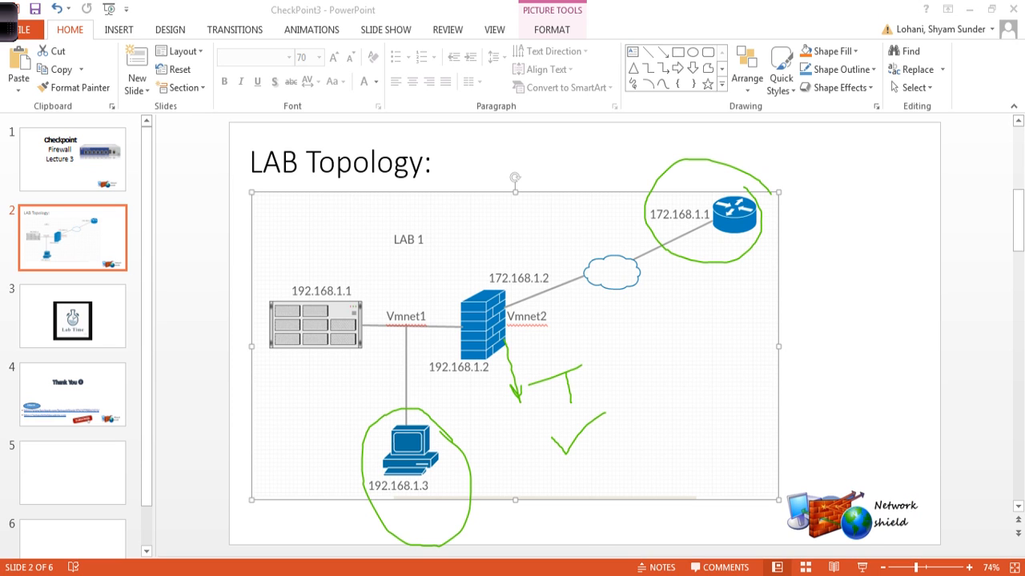
{"action": "key", "text": "alt+Tab"}
{"action": "key", "text": "Up"}
{"action": "key", "text": "Return"}
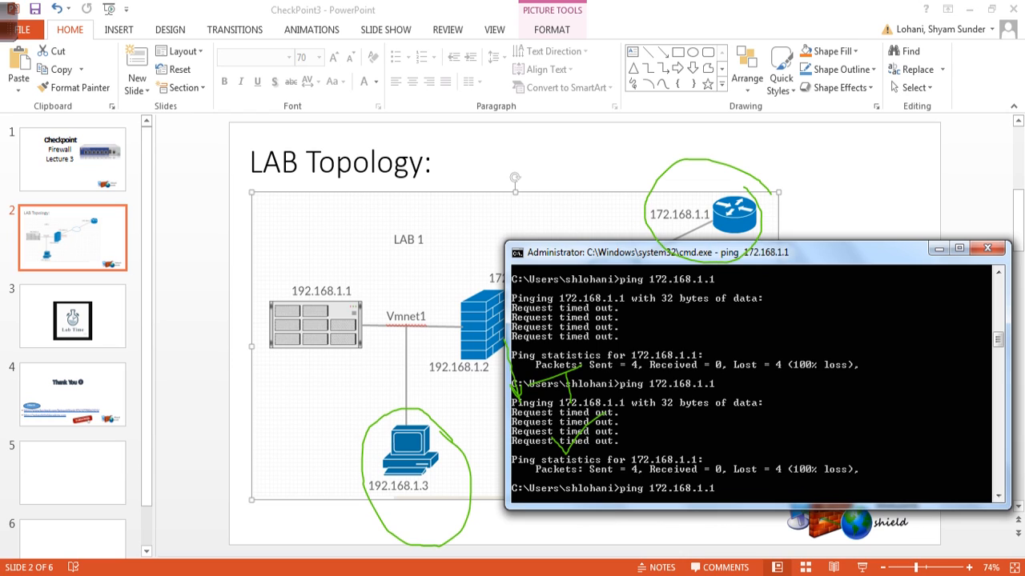
{"action": "key", "text": "alt+Tab"}
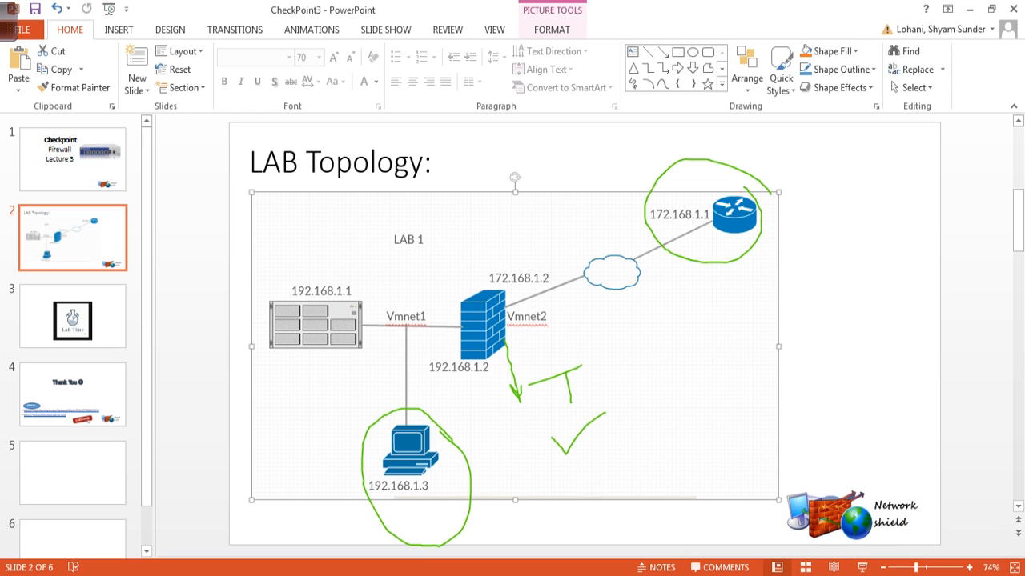
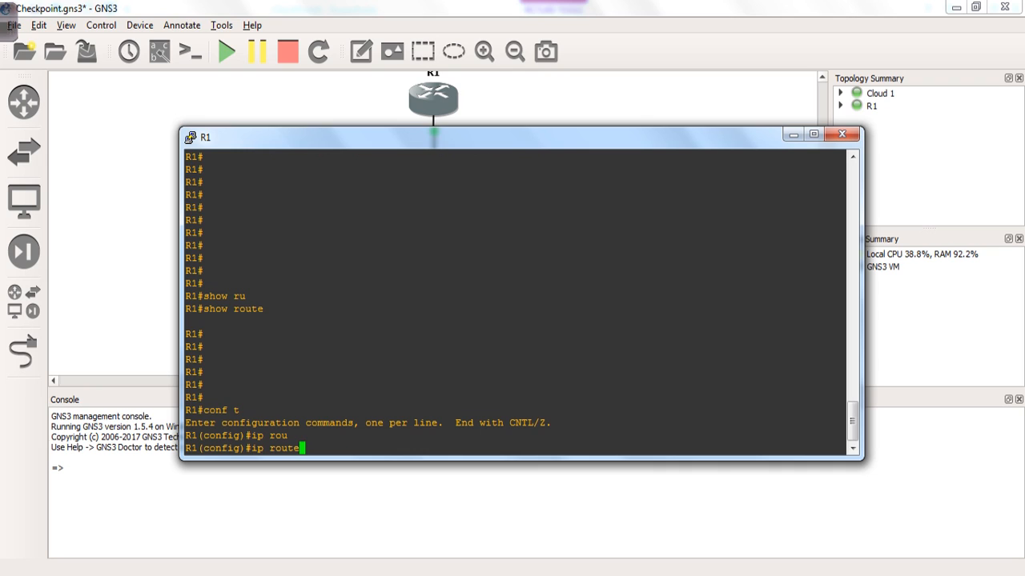
Draft the default route 'ip route 0.0.0.0 0.0.0.0 172.168.1.1 1' in R1's configuration mode.
{"action": "type", "text": "0.0.0.0 0.0.0.0"}
{"action": "type", "text": "172.168.1.1 1"}
Submit the rejected route, then resubmit the recalled default route with next hop 172.168.1.2.
{"action": "key", "text": "Return"}
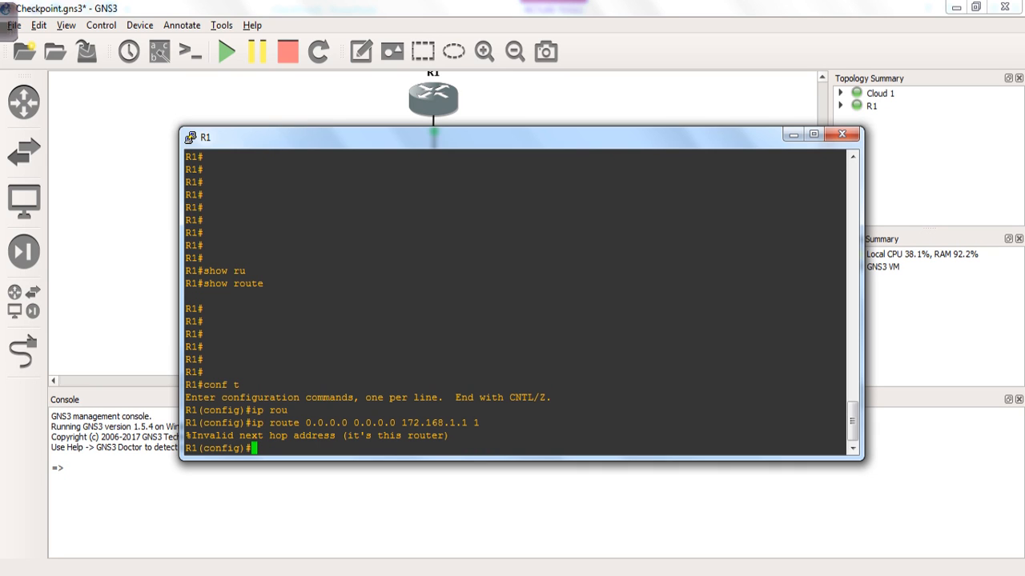
{"action": "key", "text": "Up"}
{"action": "key", "text": "BackSpace"}
{"action": "key", "text": "BackSpace"}
{"action": "key", "text": "BackSpace"}
{"action": "key", "text": "BackSpace"}
{"action": "key", "text": "BackSpace"}
{"action": "key", "text": "BackSpace"}
{"action": "key", "text": "BackSpace"}
{"action": "key", "text": "BackSpace"}
{"action": "key", "text": "BackSpace"}
{"action": "key", "text": "BackSpace"}
{"action": "key", "text": "BackSpace"}
{"action": "key", "text": "BackSpace"}
{"action": "key", "text": "BackSpace"}
{"action": "key", "text": "BackSpace"}
{"action": "key", "text": "BackSpace"}
{"action": "key", "text": "BackSpace"}
{"action": "key", "text": "BackSpace"}
{"action": "key", "text": "BackSpace"}
{"action": "key", "text": "BackSpace"}
{"action": "key", "text": "BackSpace"}
{"action": "type", "text": "?"}
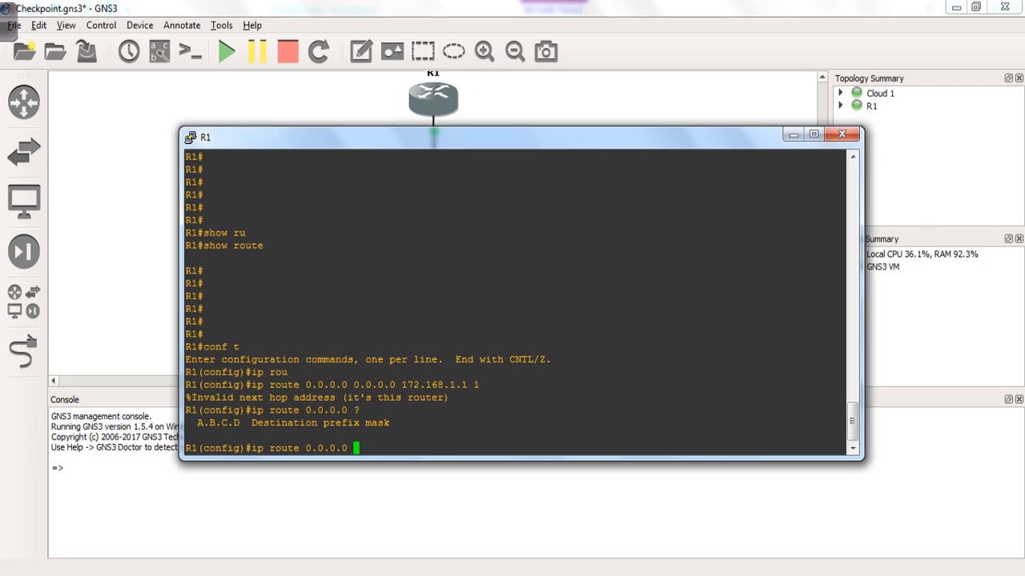
{"action": "type", "text": "0.0.0.0 ?"}
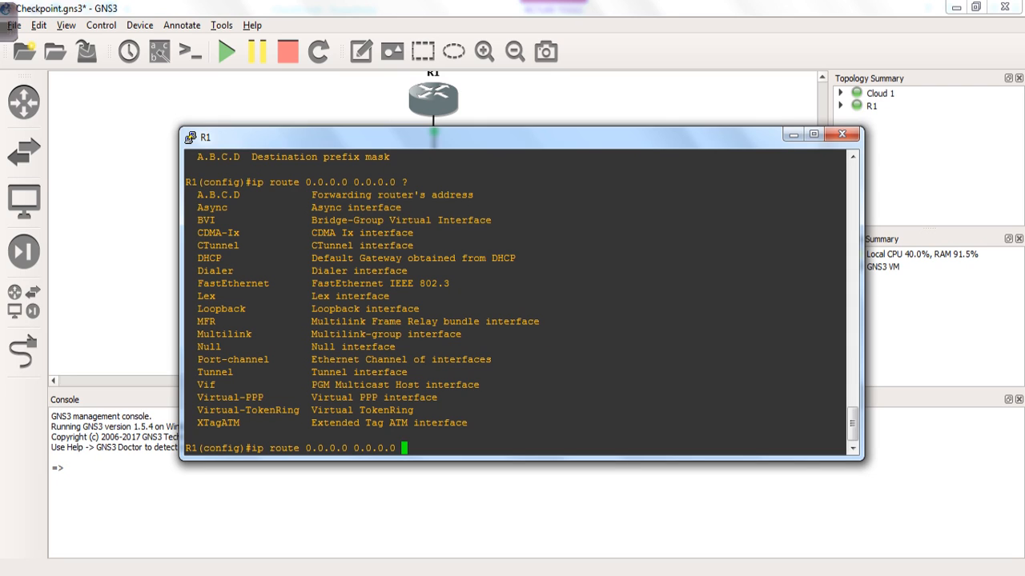
{"action": "type", "text": "1"}
{"action": "type", "text": "72"}
{"action": "type", "text": ".1"}
{"action": "type", "text": "69"}
{"action": "type", "text": "."}
{"action": "type", "text": "1.2"}
{"action": "type", "text": " ?"}
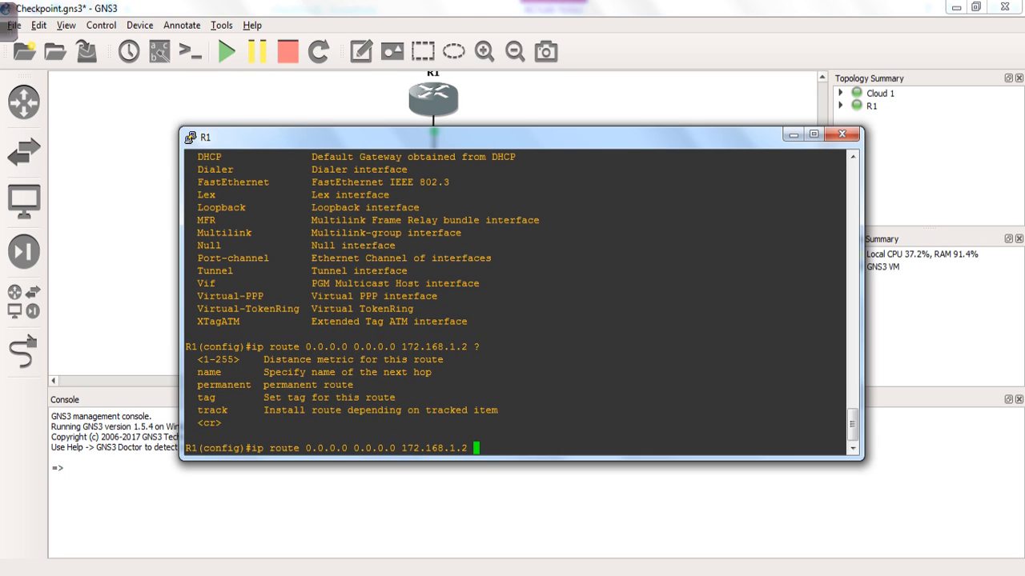
{"action": "type", "text": "1"}
{"action": "key", "text": "Return"}
Save R1's running configuration with do wr.
{"action": "key", "text": "Return"}
{"action": "key", "text": "Return"}
{"action": "key", "text": "Return"}
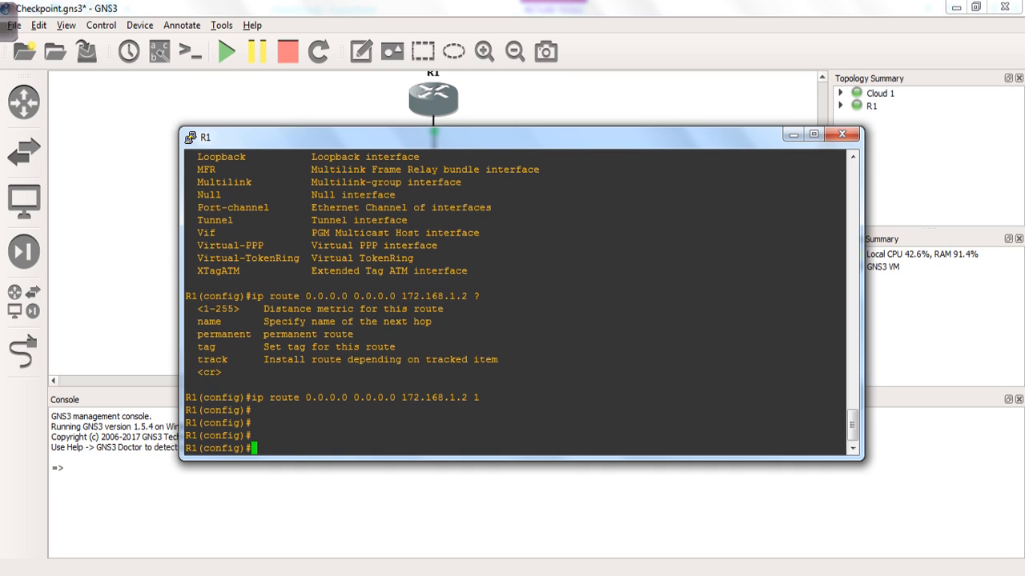
{"action": "type", "text": "wr"}
{"action": "key", "text": "Return"}
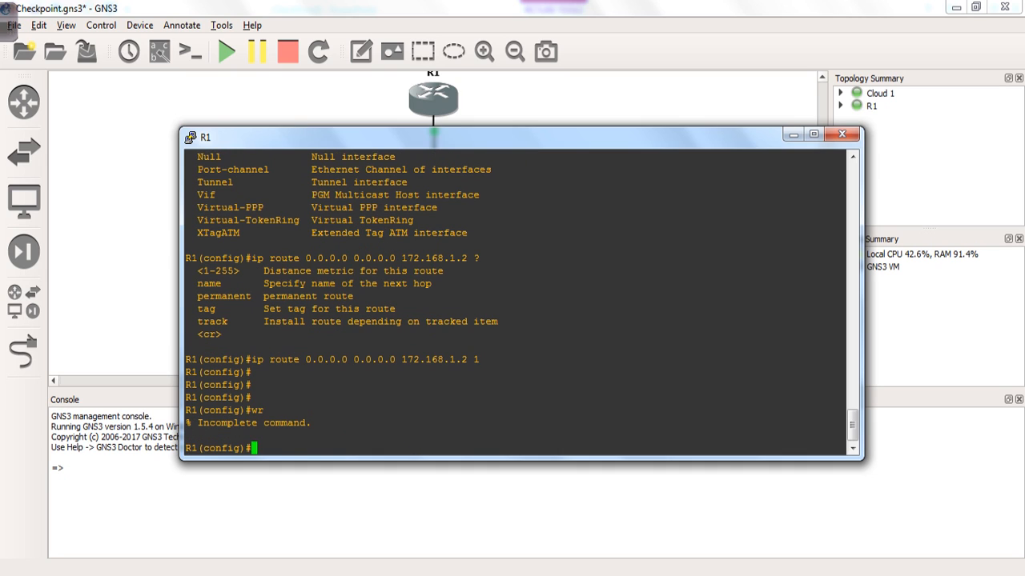
{"action": "type", "text": "so"}
{"action": "type", "text": " w"}
{"action": "key", "text": "BackSpace"}
{"action": "key", "text": "BackSpace"}
{"action": "key", "text": "BackSpace"}
{"action": "key", "text": "BackSpace"}
{"action": "type", "text": "d o wr"}
{"action": "key", "text": "Return"}
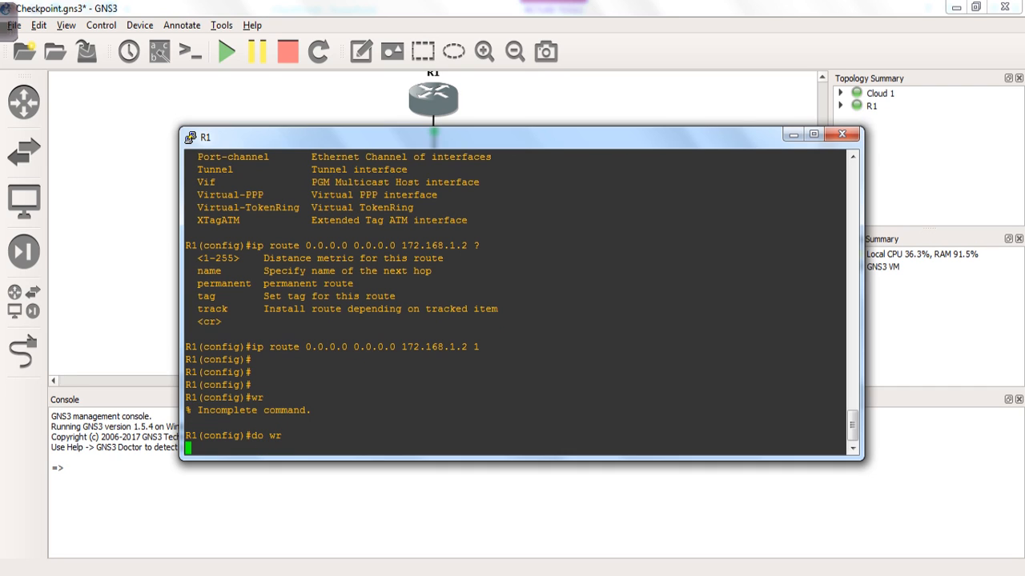
{"action": "key", "text": "alt+Tab"}
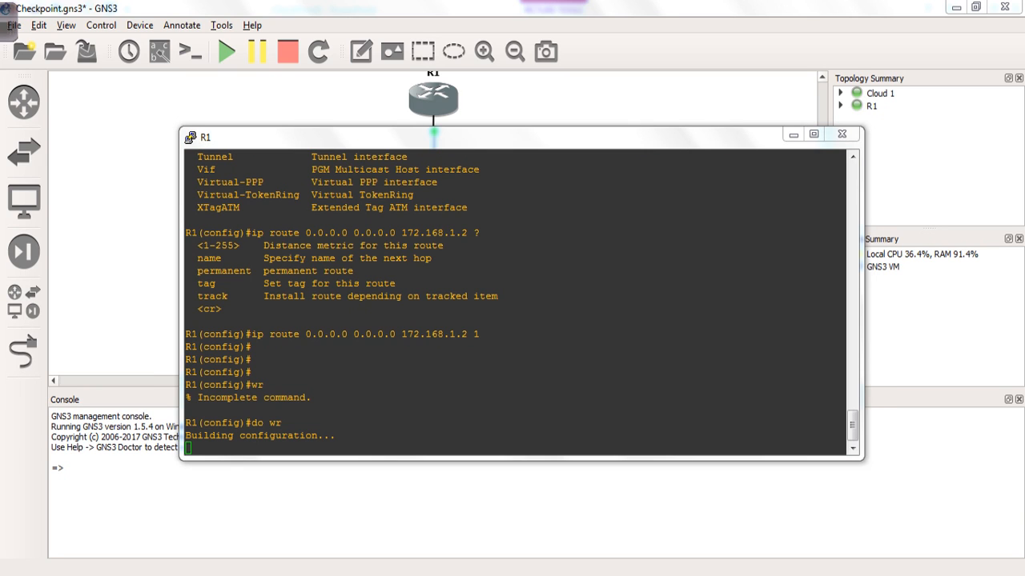
Rerun ping 172.168.1.1 three times until all four replies return with 0% loss.
{"action": "key", "text": "Up"}
{"action": "key", "text": "Return"}
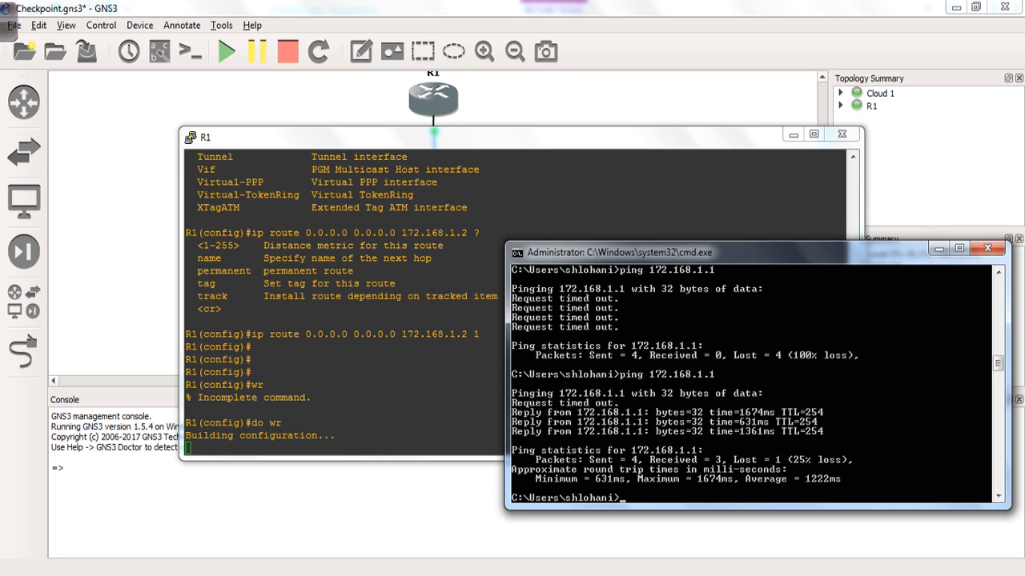
{"action": "key", "text": "Up"}
{"action": "key", "text": "Return"}
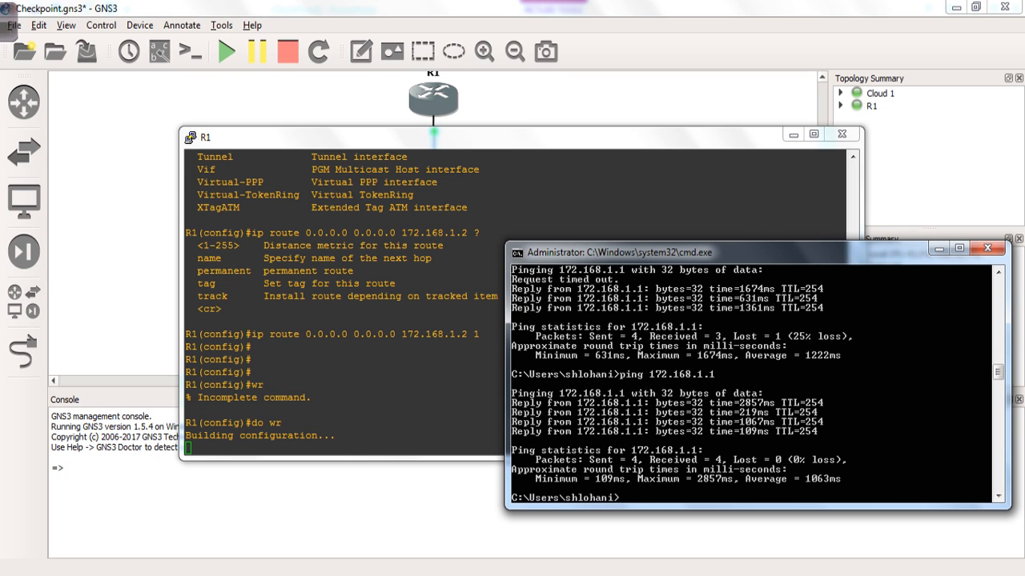
{"action": "key", "text": "Up"}
{"action": "key", "text": "Return"}
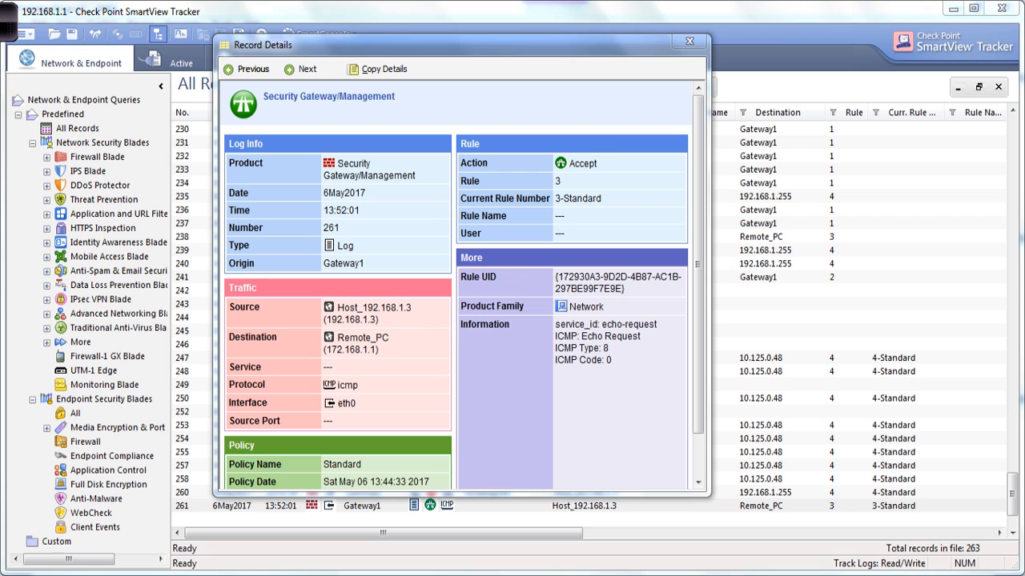
Jump to the newest log records, then highlight the gateway connection and Stealth/Cleanup rule agenda bullets.
{"action": "left_click", "coordinate": [634, 22]}
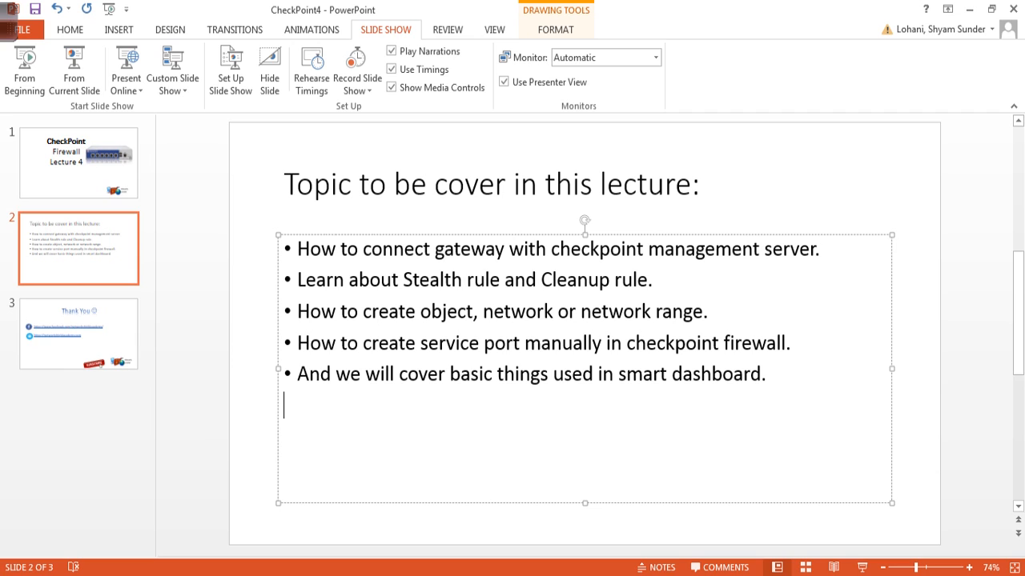
{"action": "left_click_drag", "start_coordinate": [299, 250], "coordinate": [814, 250]}
{"action": "left_click_drag", "start_coordinate": [298, 280], "coordinate": [667, 279]}
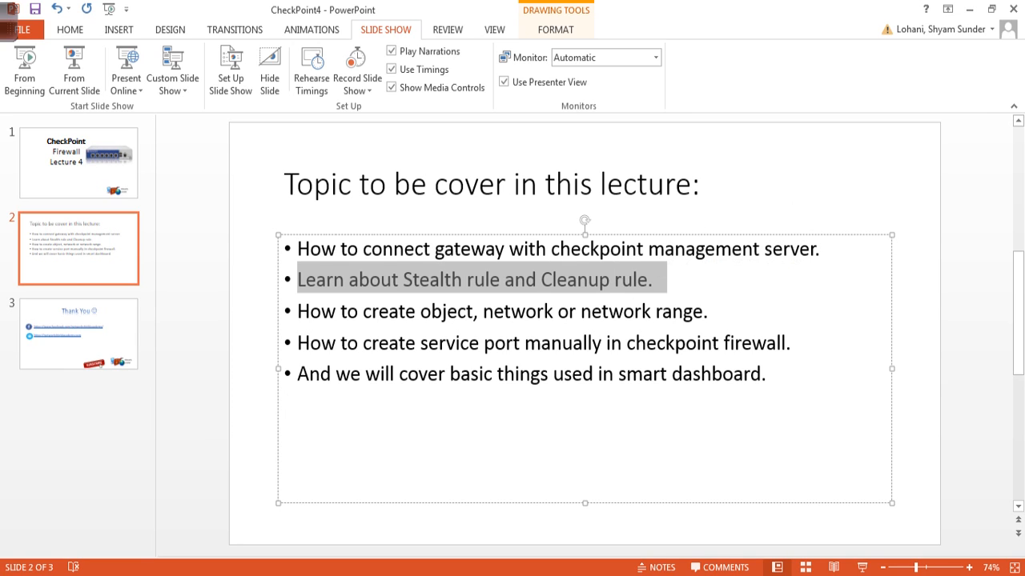
Highlight the object and network range, service port, and SmartDashboard topic bullets on slide 2.
{"action": "left_click_drag", "start_coordinate": [298, 312], "coordinate": [654, 312]}
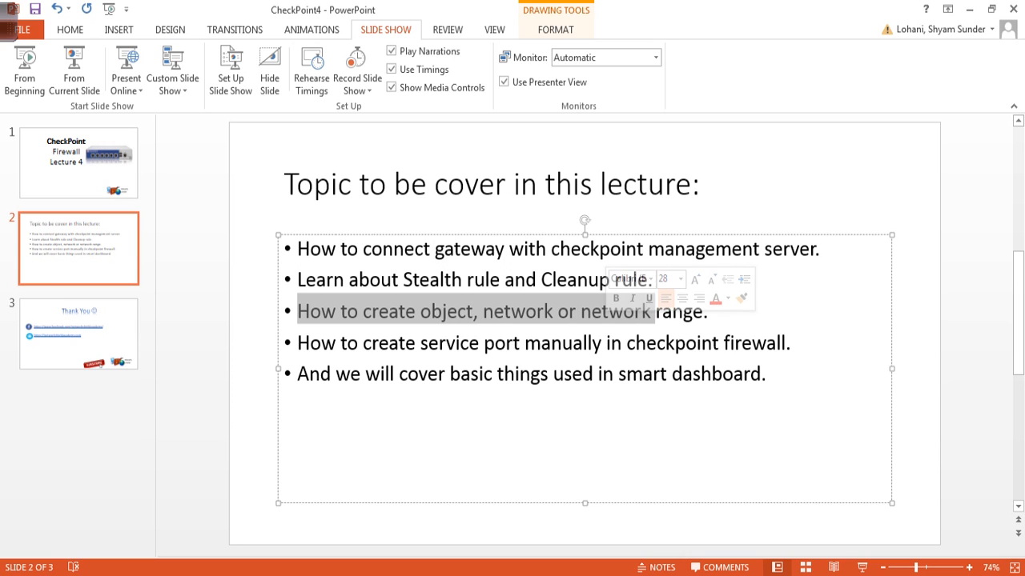
{"action": "left_click", "coordinate": [558, 312]}
{"action": "left_click_drag", "start_coordinate": [581, 311], "coordinate": [703, 311]}
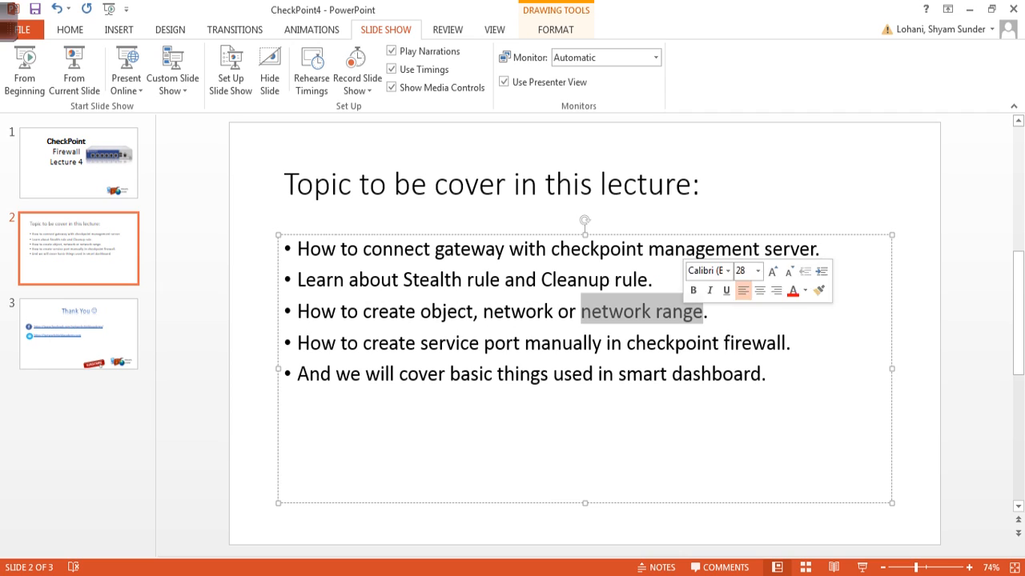
{"action": "left_click_drag", "start_coordinate": [298, 311], "coordinate": [555, 312]}
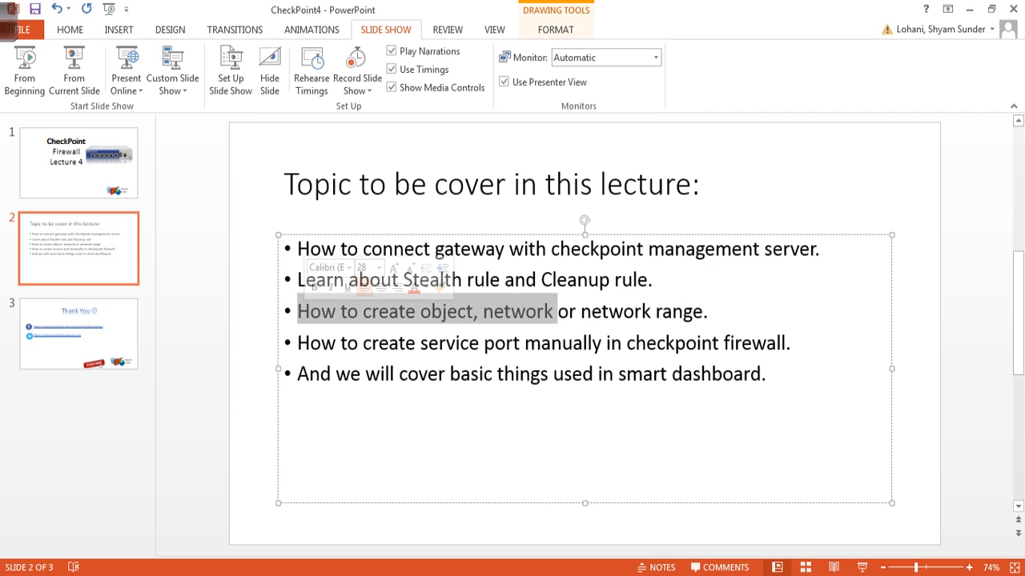
{"action": "left_click_drag", "start_coordinate": [297, 343], "coordinate": [786, 343]}
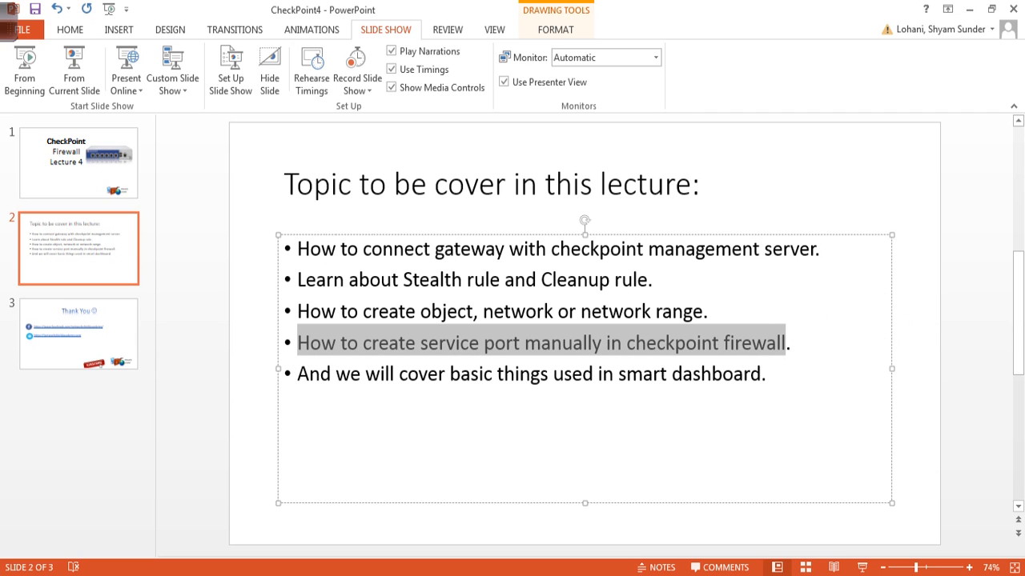
{"action": "left_click_drag", "start_coordinate": [297, 374], "coordinate": [760, 374]}
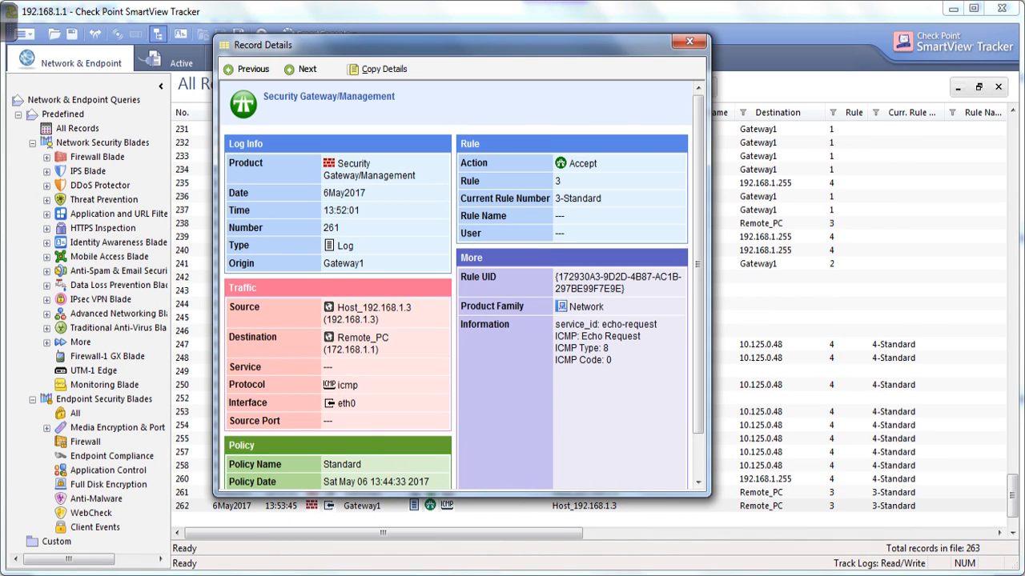
Close the current record details, open record 262, and rerun ping 172.168.1.1.
{"action": "left_click_drag", "start_coordinate": [598, 163], "coordinate": [556, 163]}
{"action": "left_click", "coordinate": [689, 41]}
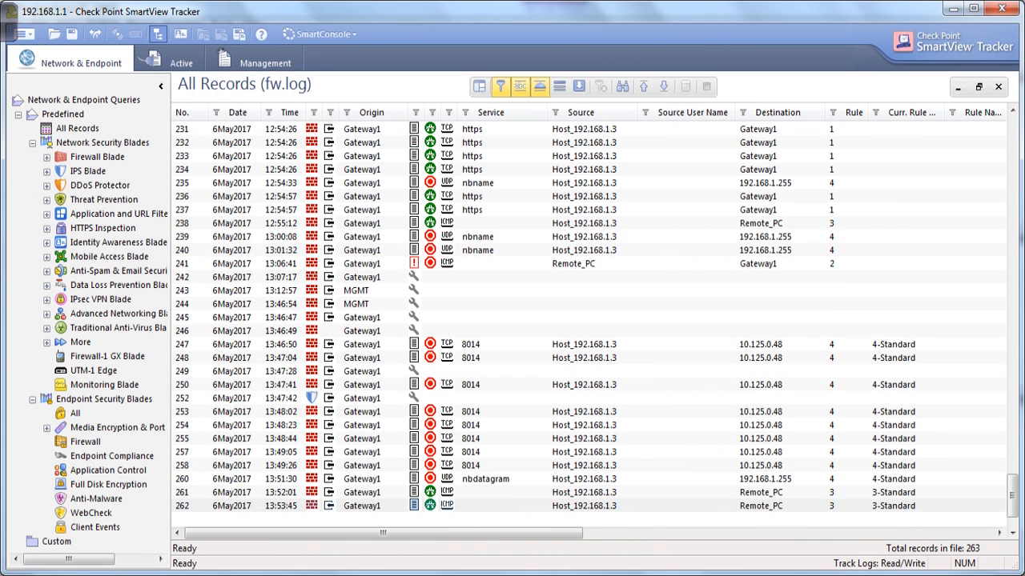
{"action": "double_click", "coordinate": [585, 506]}
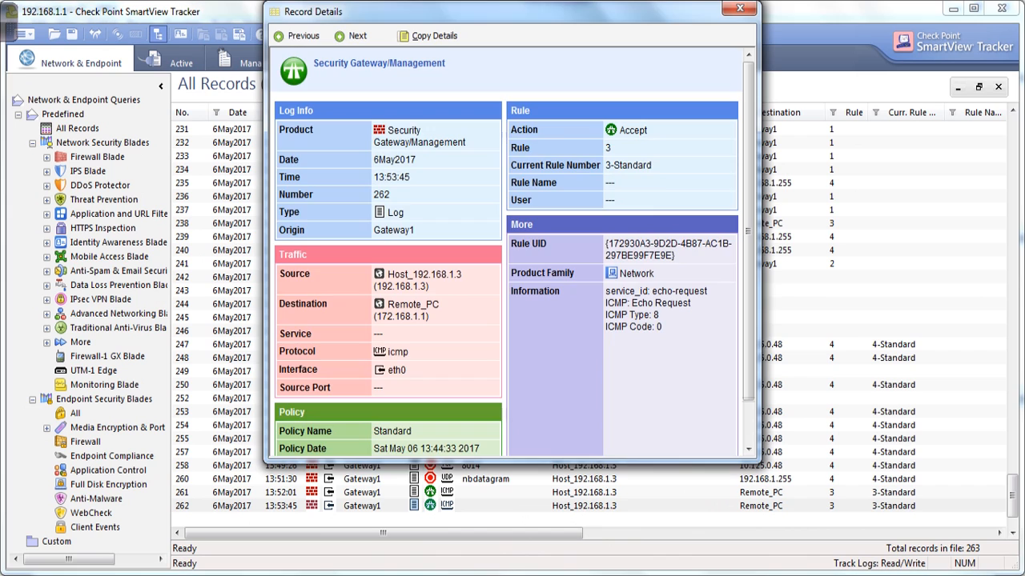
{"action": "key", "text": "alt+Tab"}
{"action": "key", "text": "Up"}
{"action": "key", "text": "Return"}
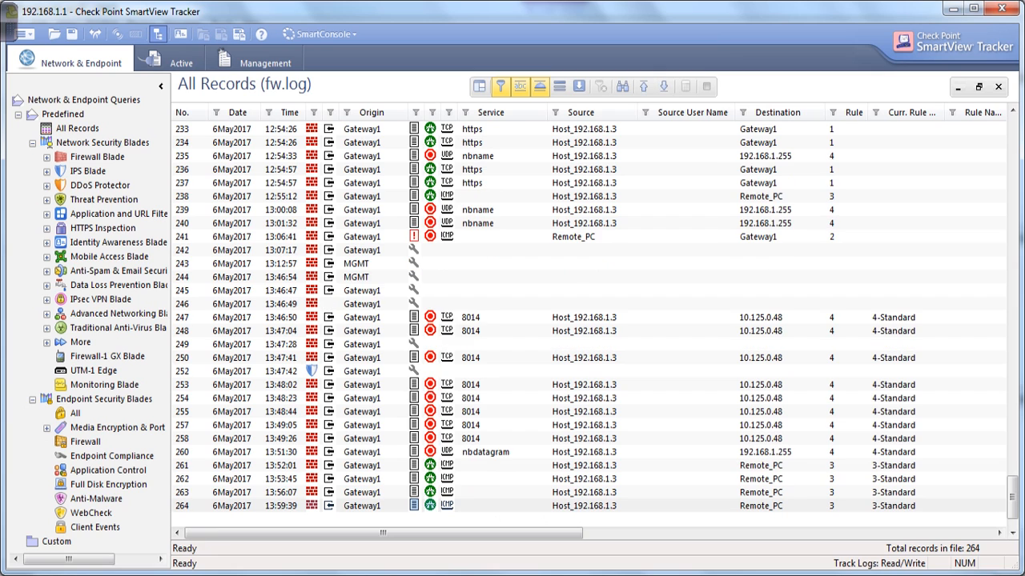
Review record 264: Host_192.168.1.3 to 172.168.1.1, icmp on eth0, accepted by rule 3.
{"action": "double_click", "coordinate": [480, 506]}
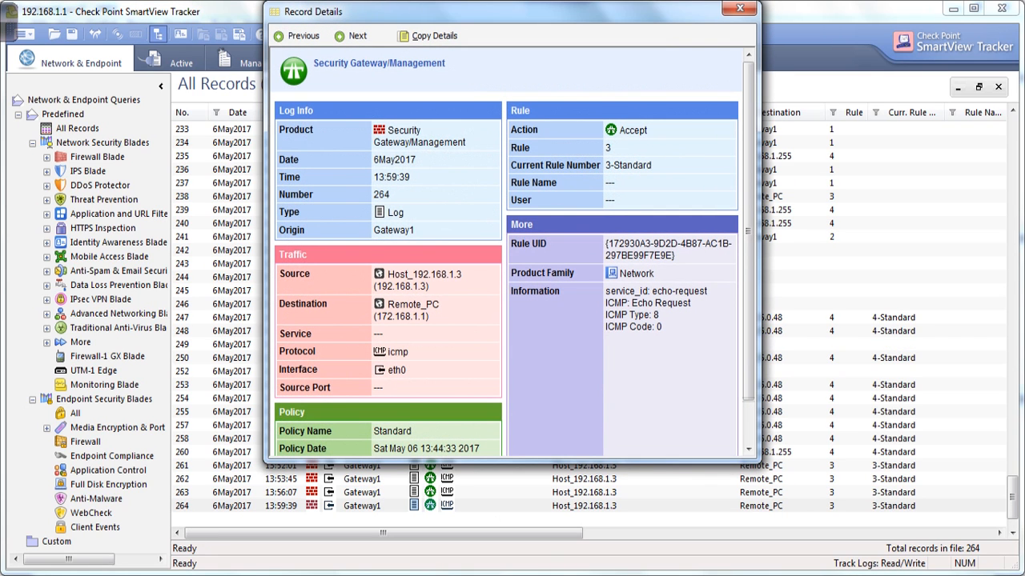
{"action": "double_click", "coordinate": [425, 274]}
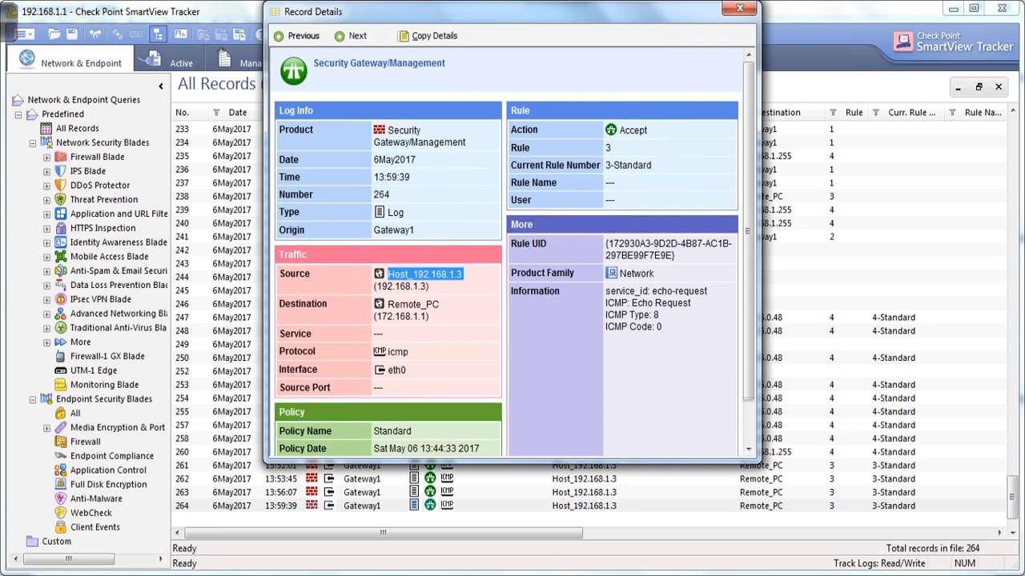
{"action": "left_click_drag", "start_coordinate": [377, 317], "coordinate": [429, 317]}
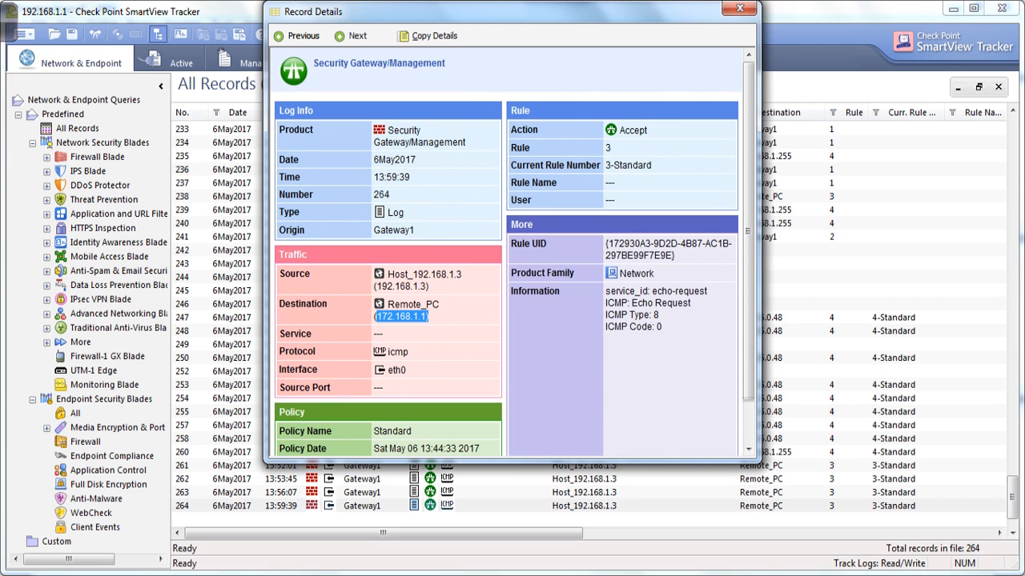
{"action": "double_click", "coordinate": [398, 352]}
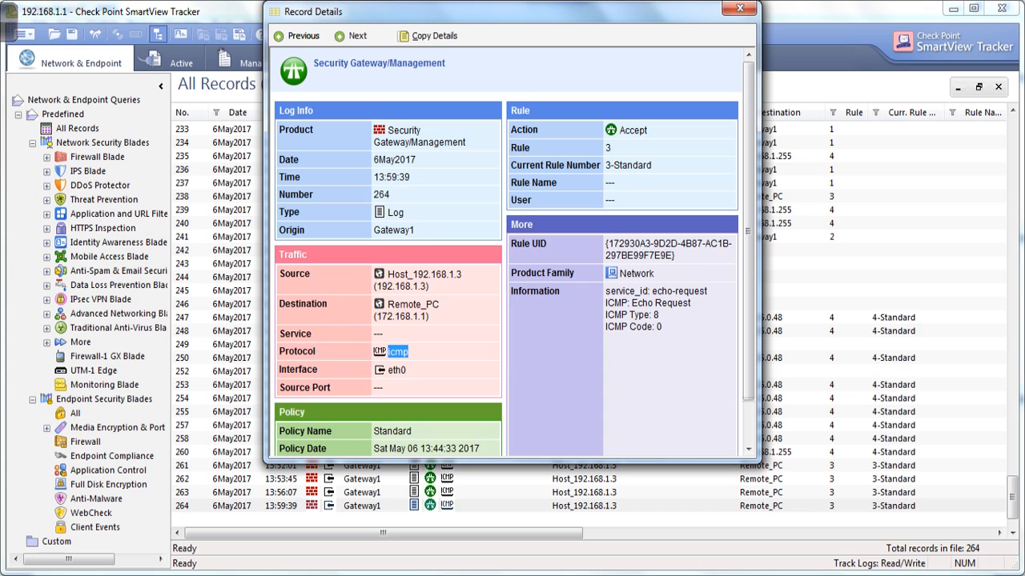
{"action": "double_click", "coordinate": [397, 370]}
{"action": "scroll", "coordinate": [397, 371], "scroll_direction": "down", "scroll_amount": 1}
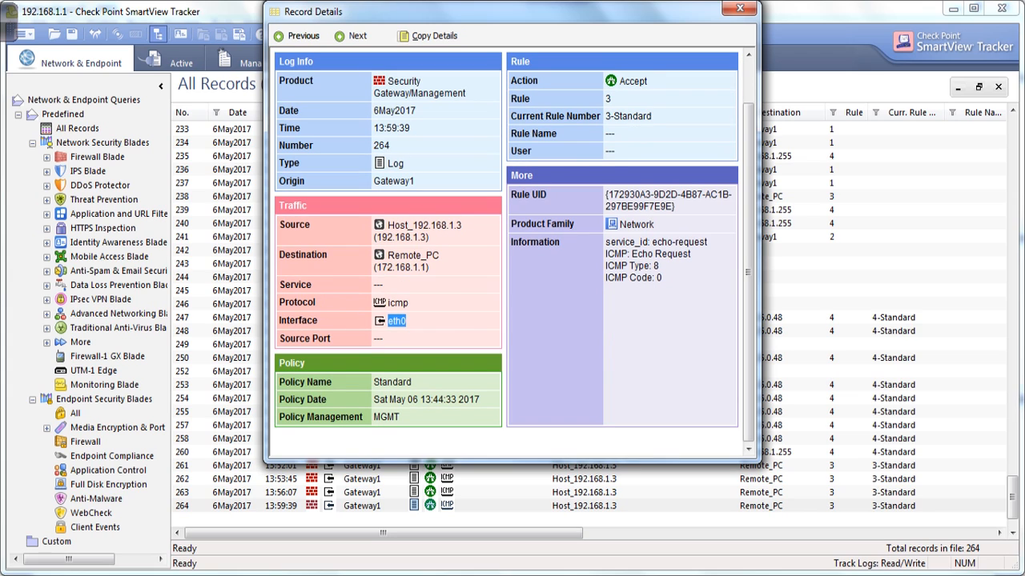
{"action": "double_click", "coordinate": [609, 98]}
{"action": "key", "text": "Escape"}
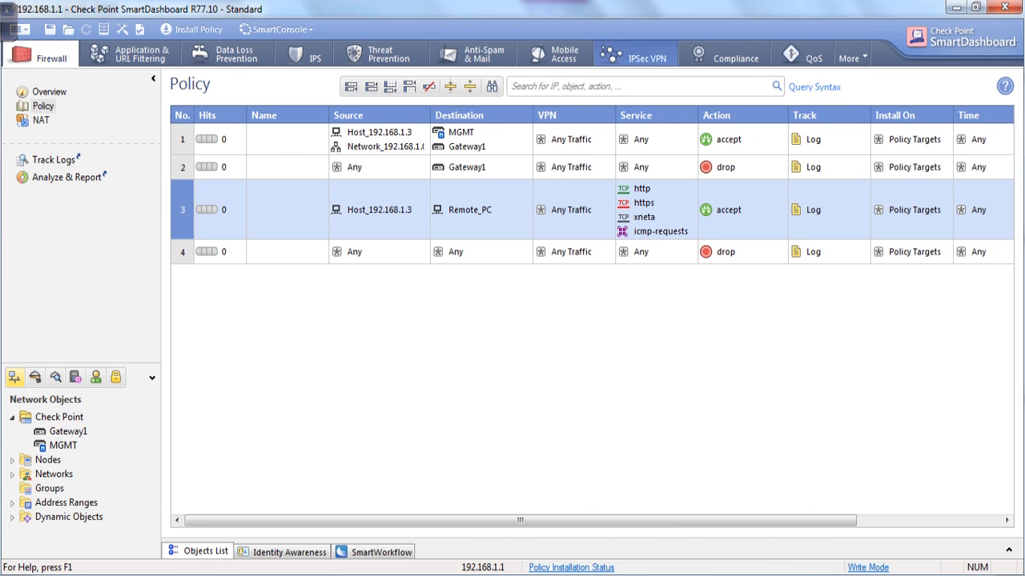
Create a new address range object for rule 3's source named Range_admin.
{"action": "left_click", "coordinate": [423, 186]}
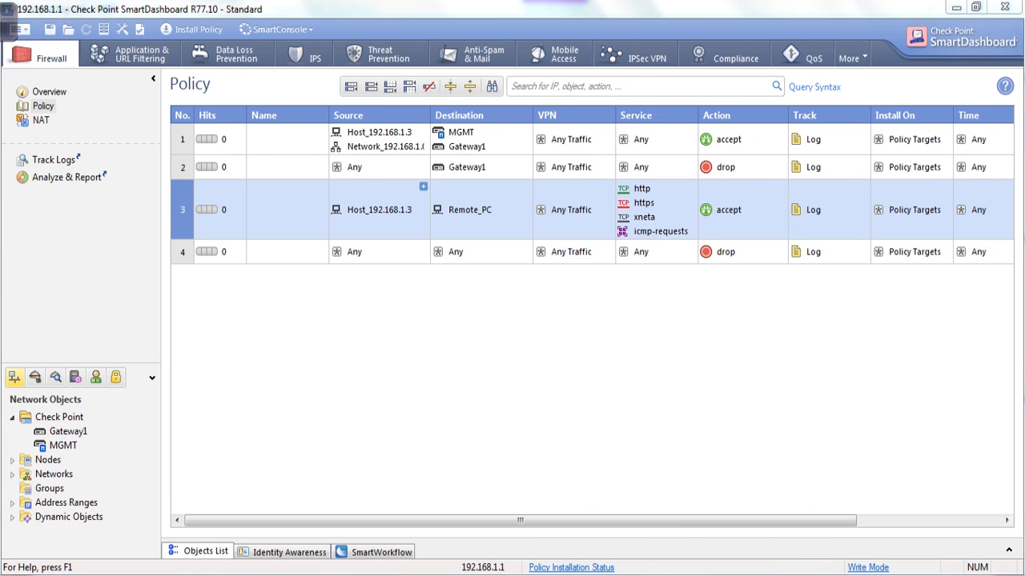
{"action": "left_click", "coordinate": [450, 426]}
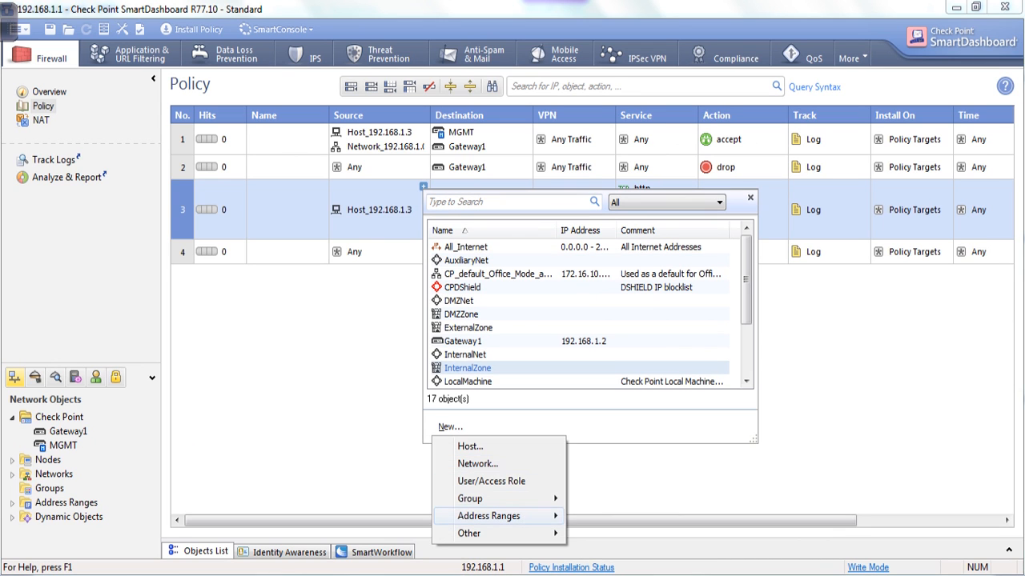
{"action": "mouse_move", "coordinate": [489, 515]}
{"action": "left_click", "coordinate": [618, 515]}
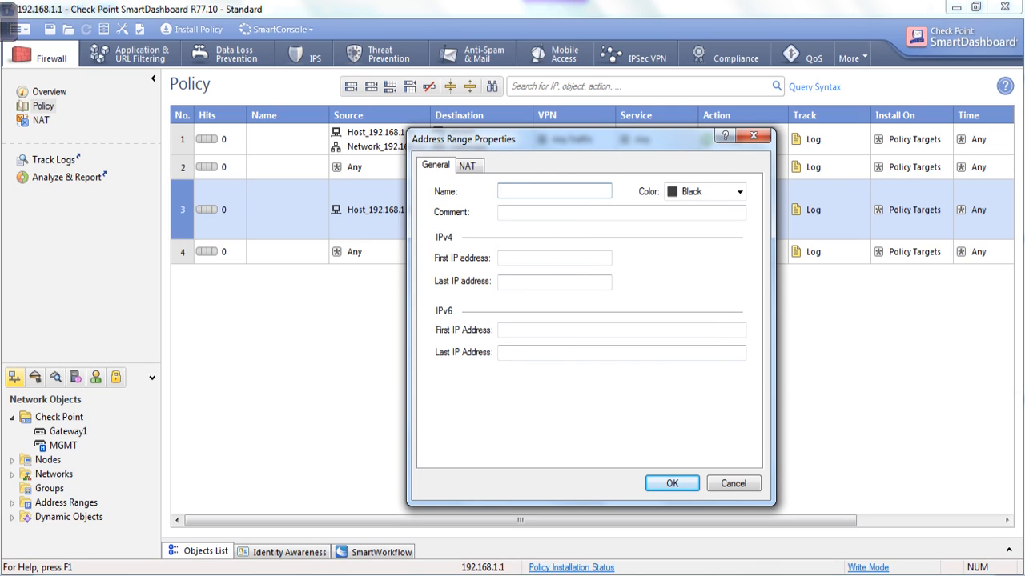
{"action": "type", "text": "Range_admin"}
Set Range_admin's addresses from 192.168.1.20 to 192.168.1.50 and confirm it.
{"action": "left_click", "coordinate": [554, 258]}
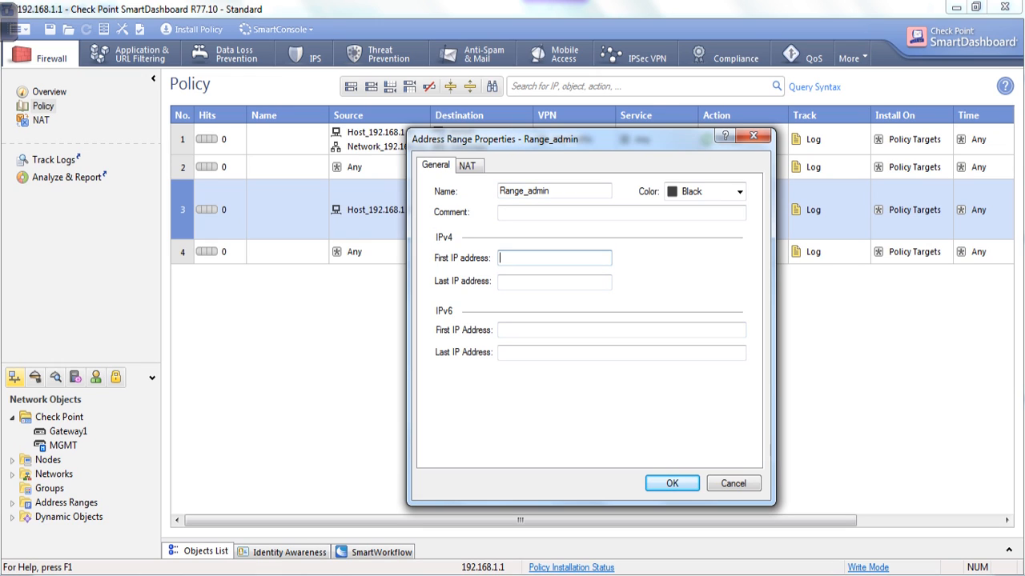
{"action": "type", "text": "192.168"}
{"action": "type", "text": ".1.20"}
{"action": "key", "text": "ctrl+a"}
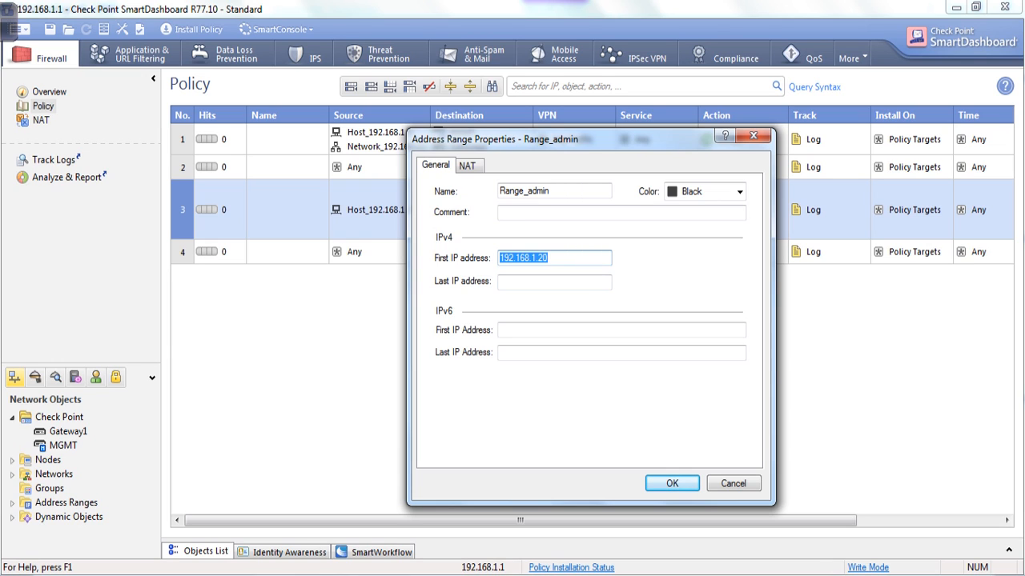
{"action": "key", "text": "ctrl+c"}
{"action": "key", "text": "Tab"}
{"action": "key", "text": "ctrl+v"}
{"action": "key", "text": "BackSpace"}
{"action": "key", "text": "BackSpace"}
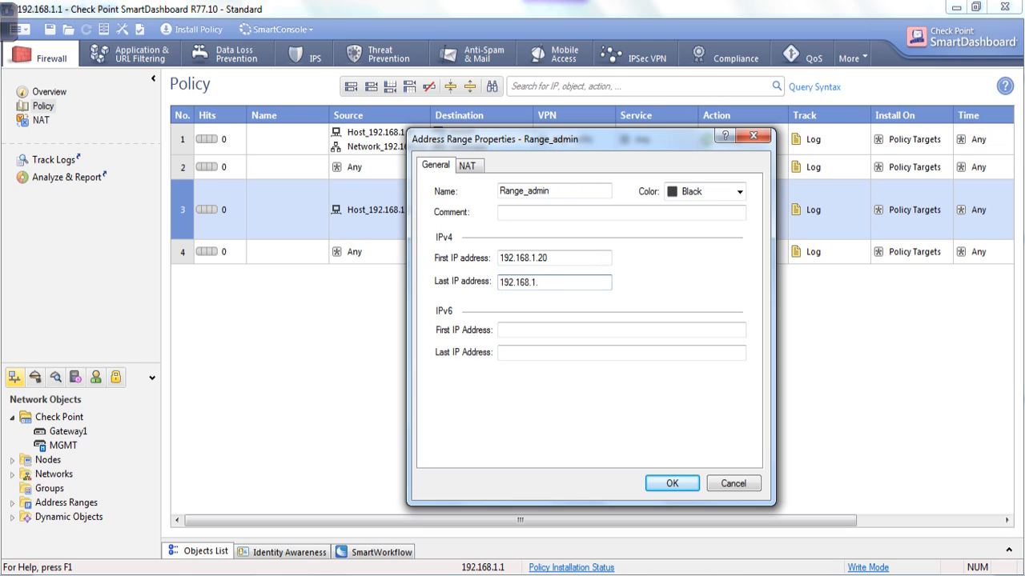
{"action": "type", "text": "50"}
{"action": "left_click", "coordinate": [672, 483]}
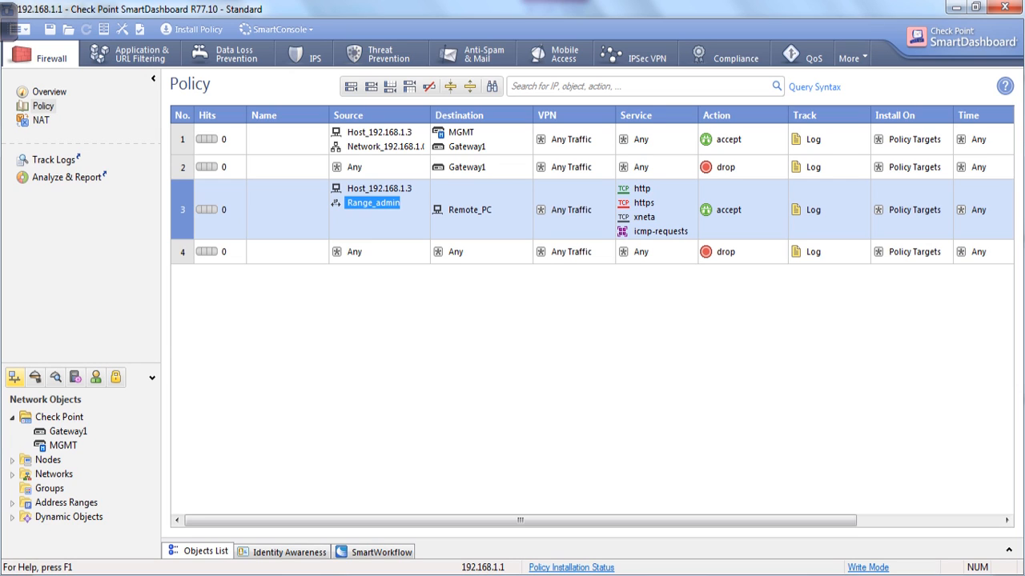
Browse the Networks and Nodes object lists, picking out Network_192.168.1.0.
{"action": "left_click", "coordinate": [12, 475]}
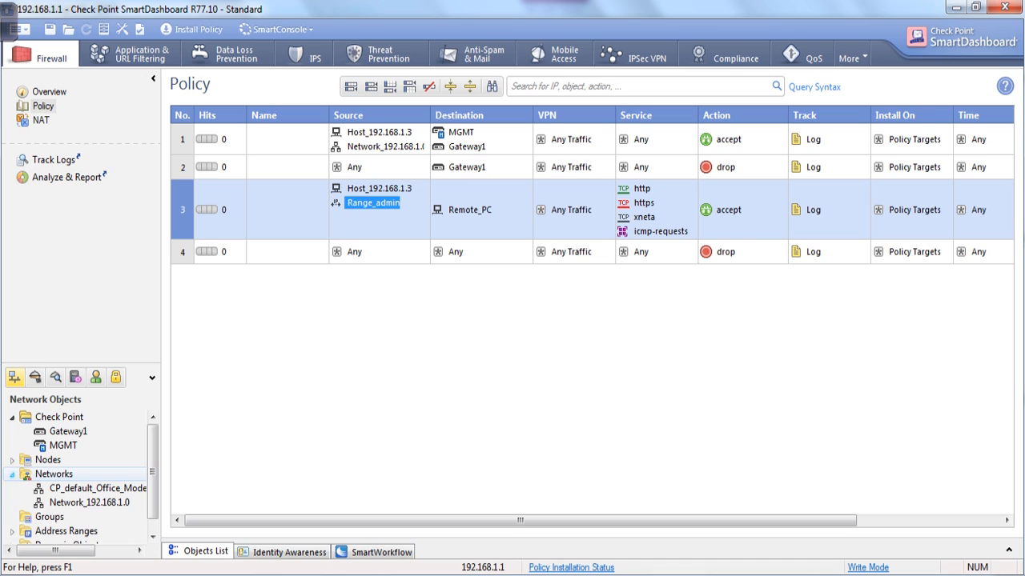
{"action": "left_click", "coordinate": [89, 502]}
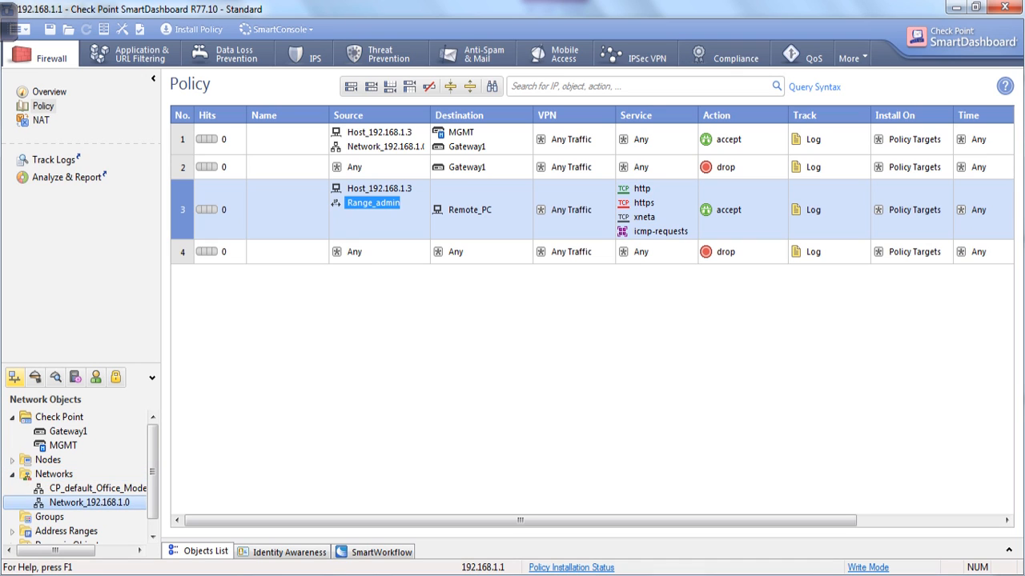
{"action": "left_click", "coordinate": [12, 459]}
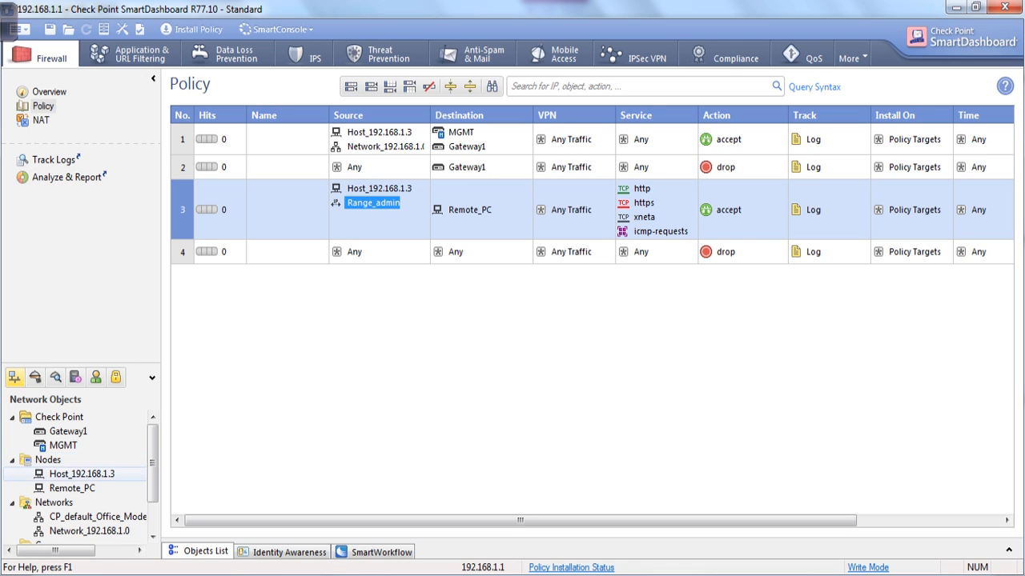
{"action": "scroll", "coordinate": [72, 487], "scroll_direction": "down", "scroll_amount": 1}
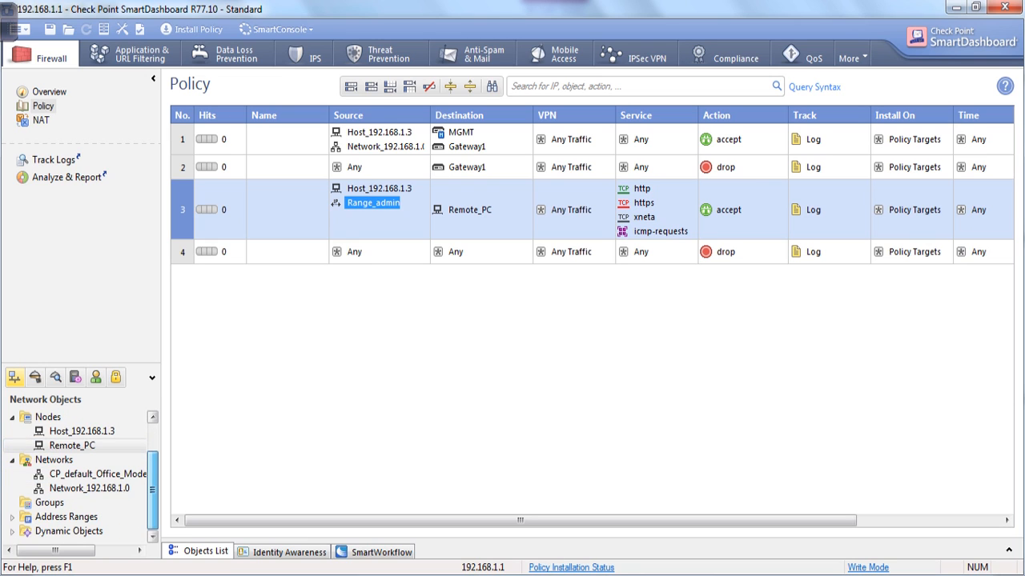
{"action": "scroll", "coordinate": [76, 473], "scroll_direction": "up", "scroll_amount": 1}
{"action": "scroll", "coordinate": [76, 473], "scroll_direction": "down", "scroll_amount": 1}
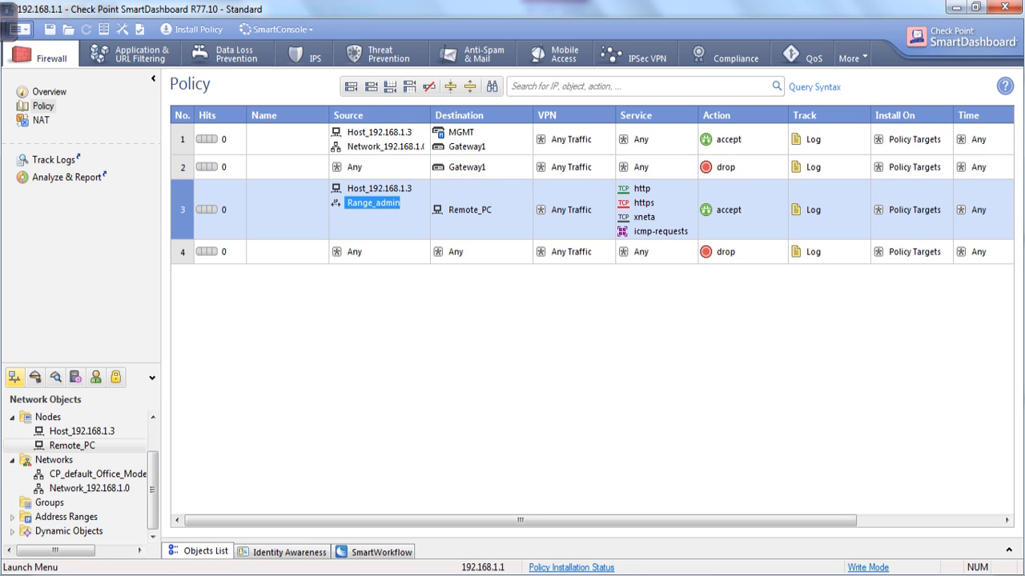
Save the policy containing the new Range_admin source via File > Save.
{"action": "left_click", "coordinate": [16, 29]}
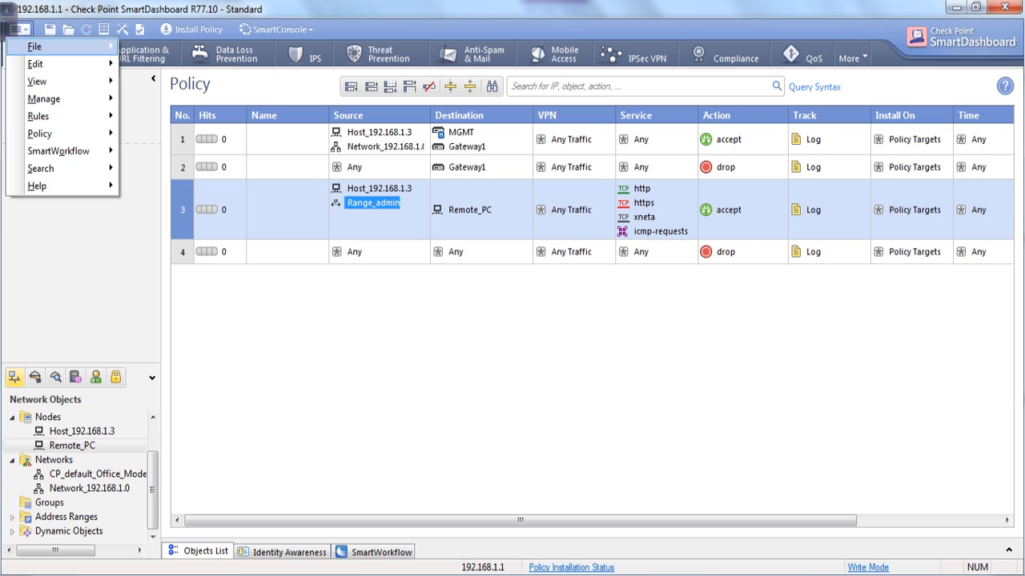
{"action": "mouse_move", "coordinate": [34, 47]}
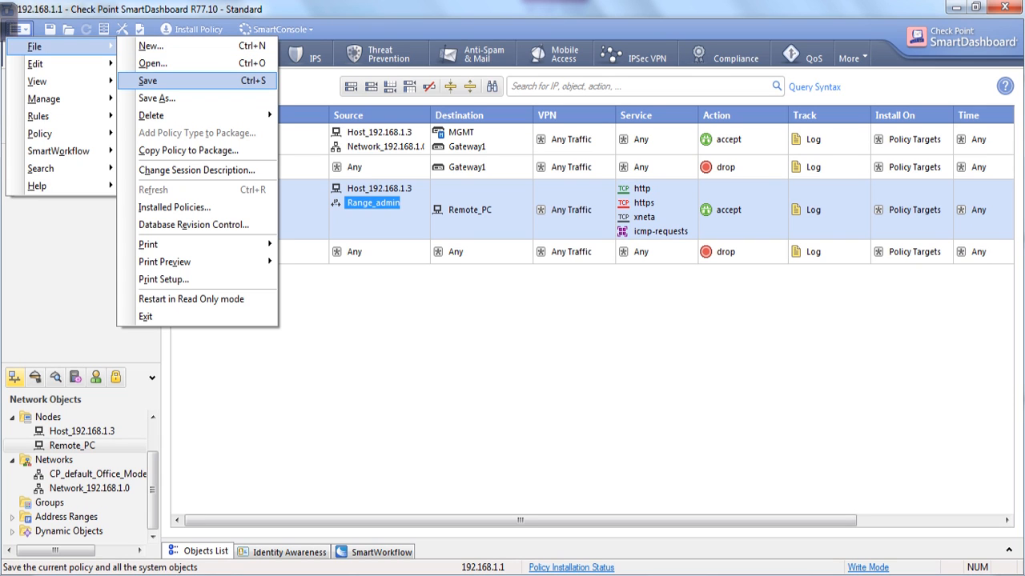
{"action": "left_click", "coordinate": [148, 81]}
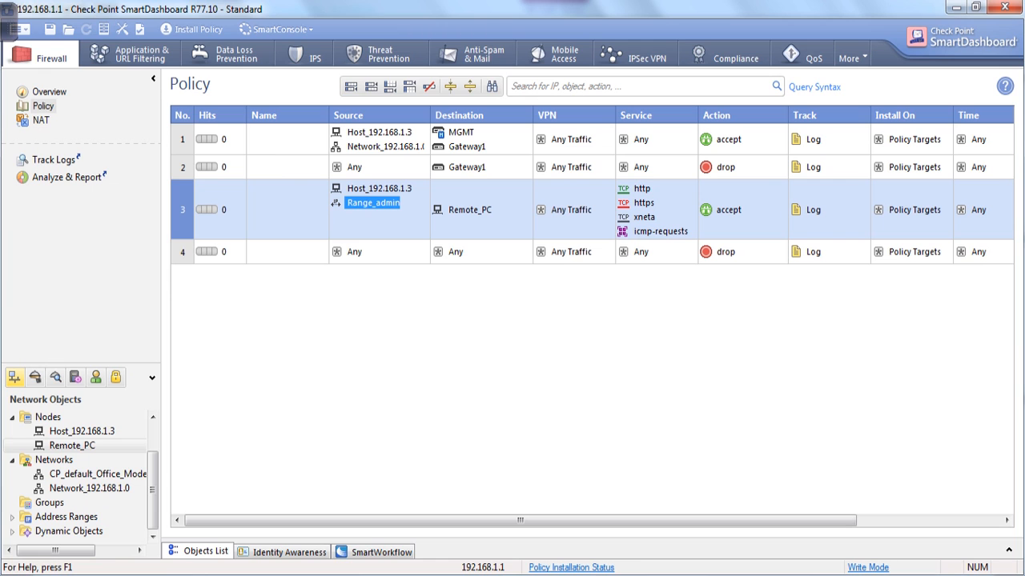
{"action": "mouse_move", "coordinate": [548, 574]}
{"action": "left_click", "coordinate": [451, 508]}
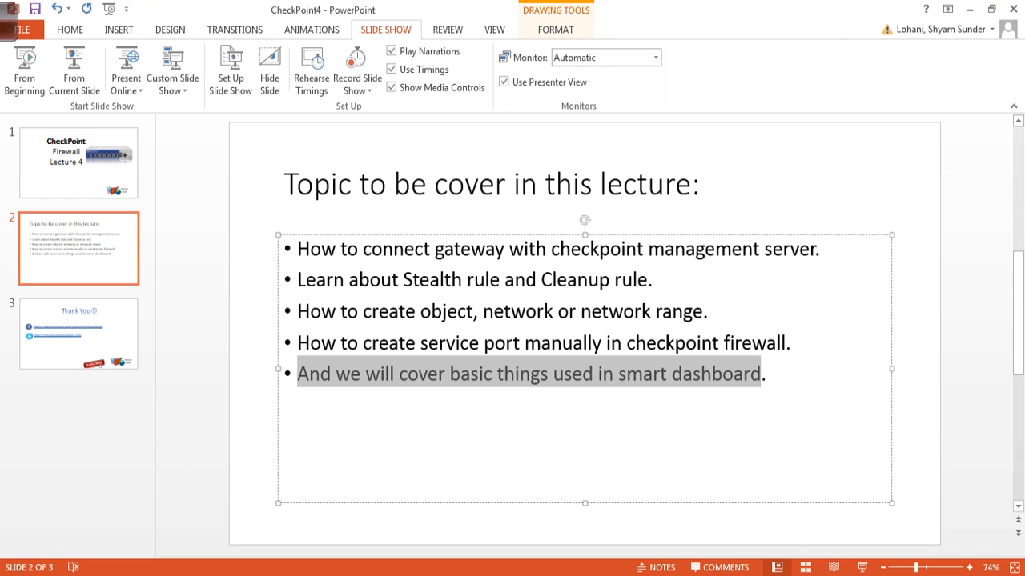
Go to slide 3, the Thank You slide, and run the slide show to its end.
{"action": "left_click", "coordinate": [78, 334]}
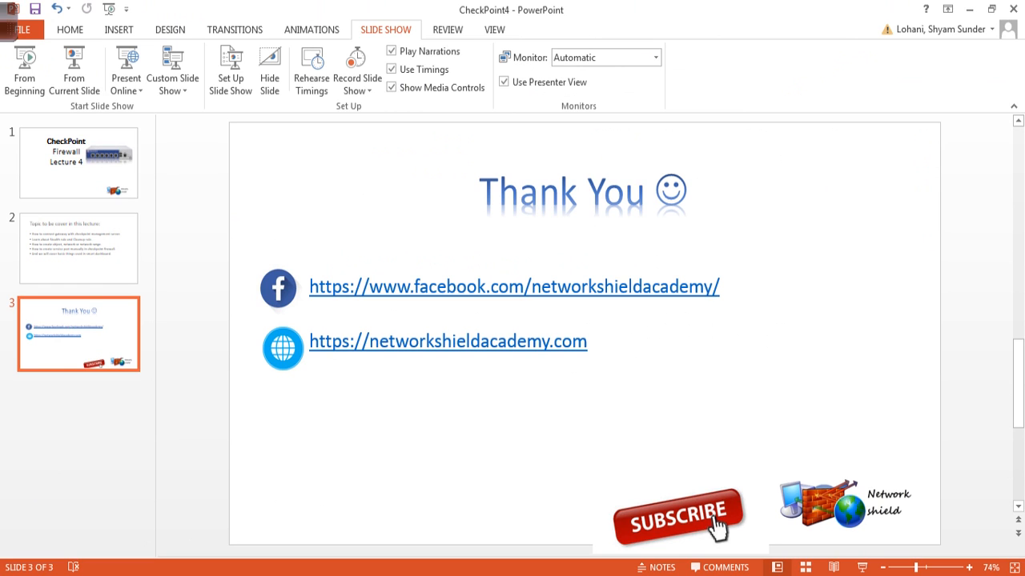
{"action": "key", "text": "F5"}
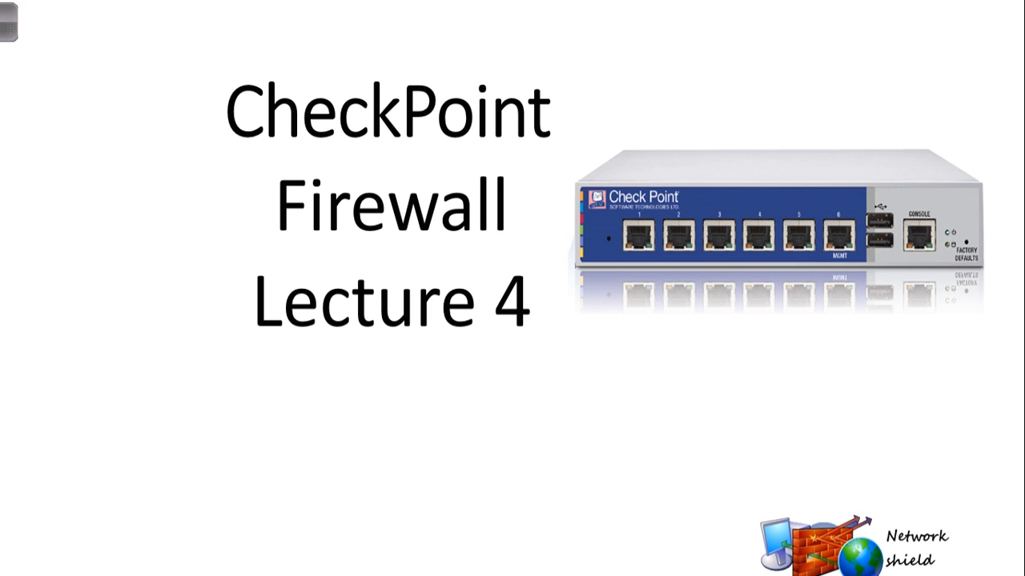
{"action": "key", "text": "Right"}
{"action": "key", "text": "Right"}
{"action": "key", "text": "Right"}
{"action": "key", "text": "Right"}
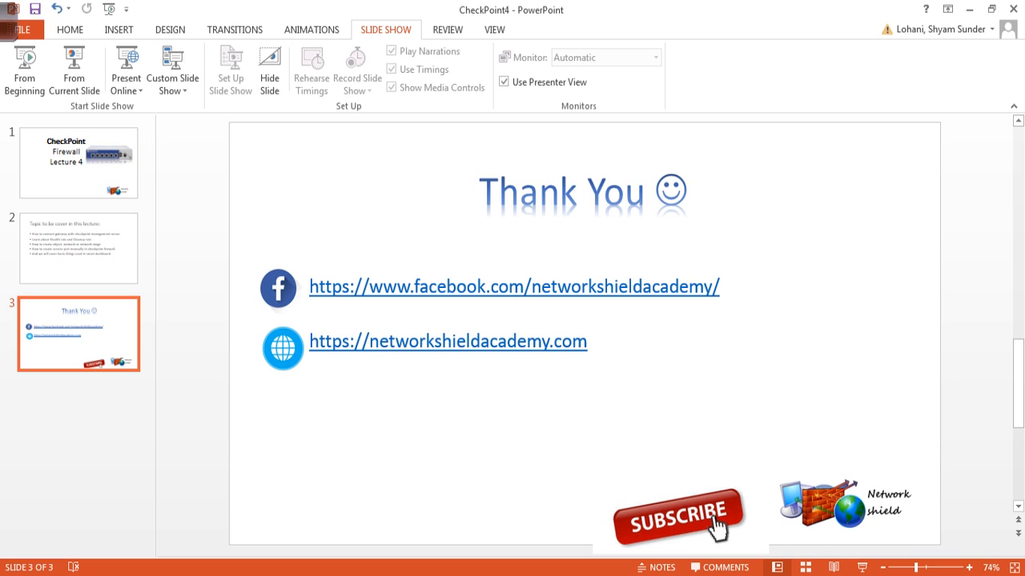